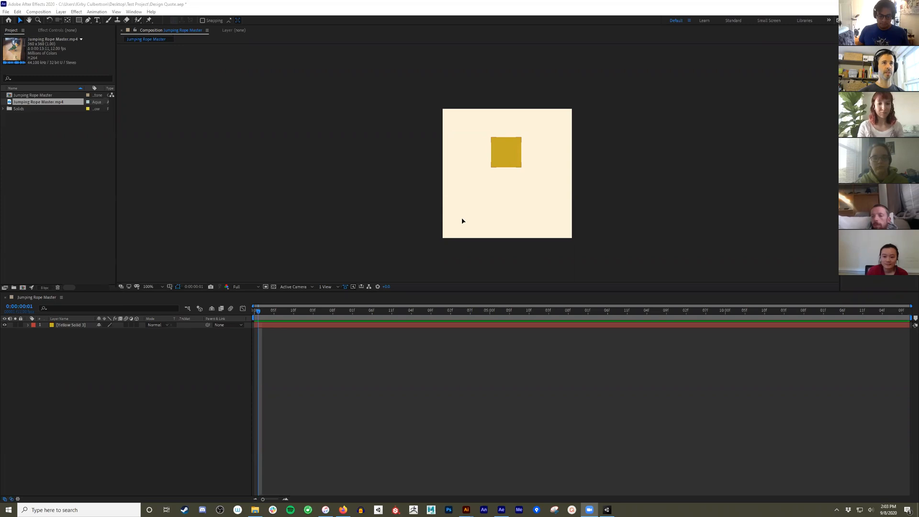
# Step: Reveal the yellow solid's transform properties and start Position keyframing at 0:00:00:00 with the square in the canvas's lower-left corner
pyautogui.click(27, 325)
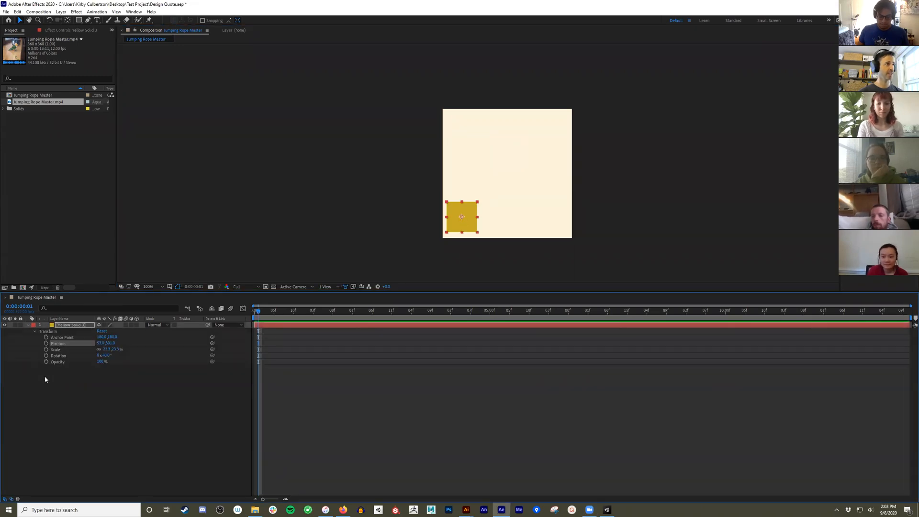
pyautogui.click(62, 337)
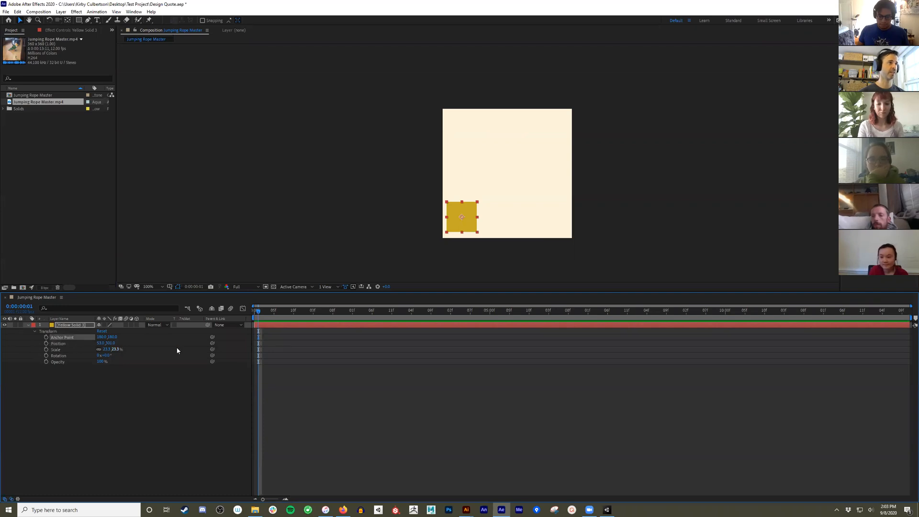
pyautogui.scroll(1, 471, 214)
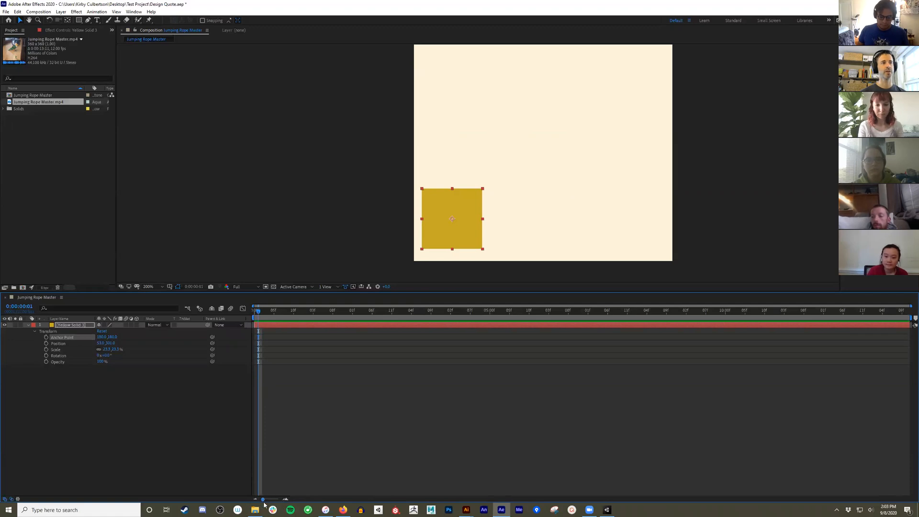
pyautogui.moveTo(264, 501); pyautogui.dragTo(277, 501)
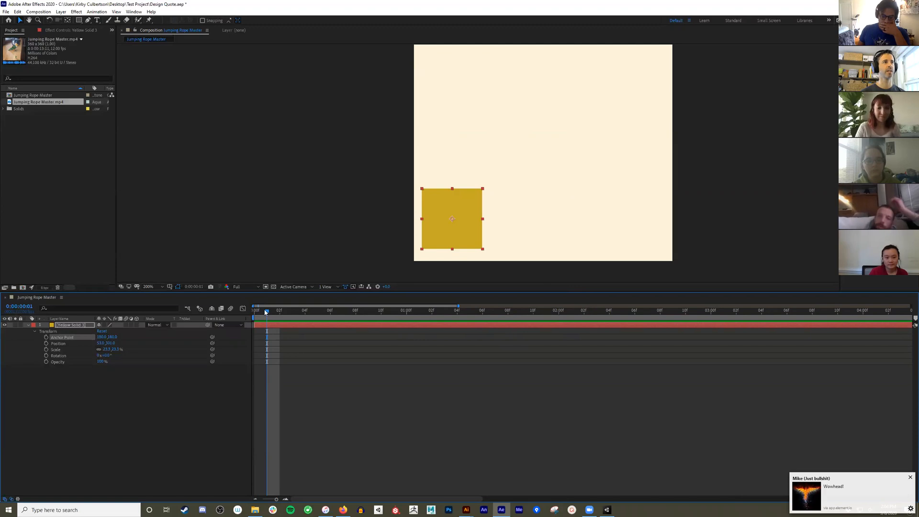
pyautogui.moveTo(267, 309); pyautogui.dragTo(253, 318)
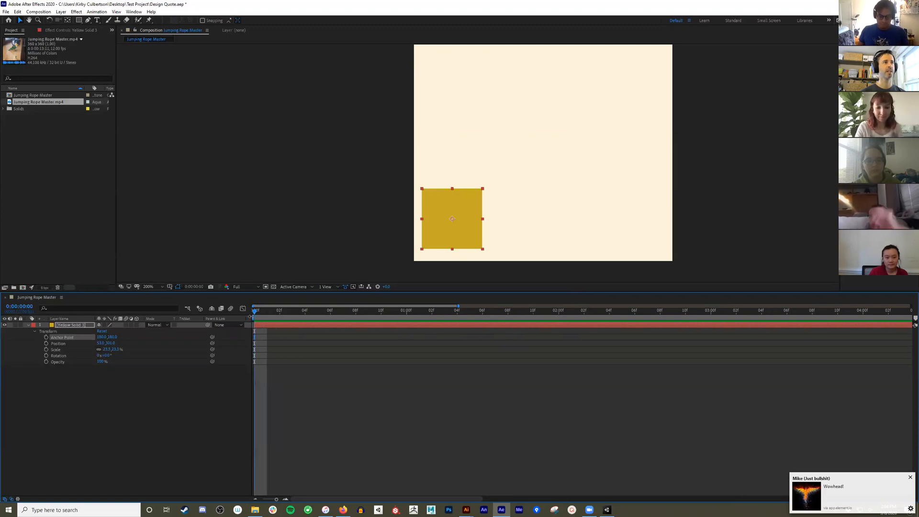
pyautogui.click(58, 343)
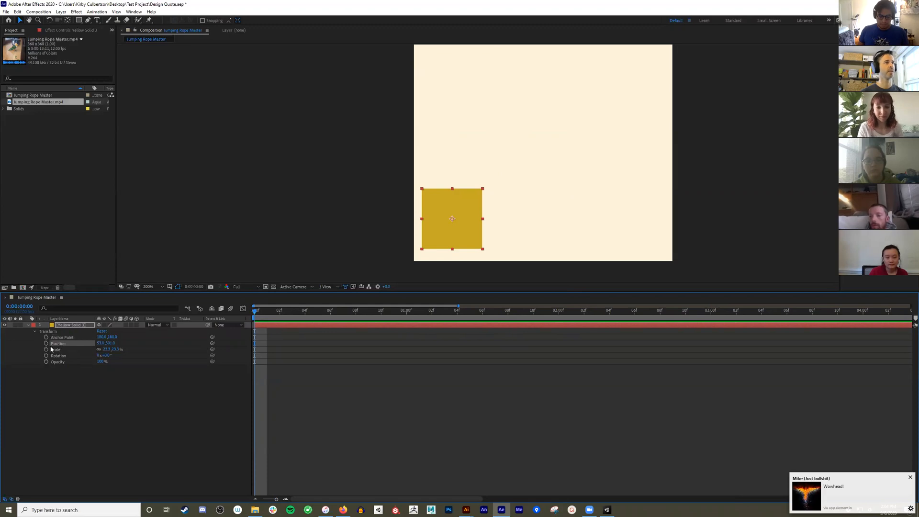
pyautogui.click(46, 343)
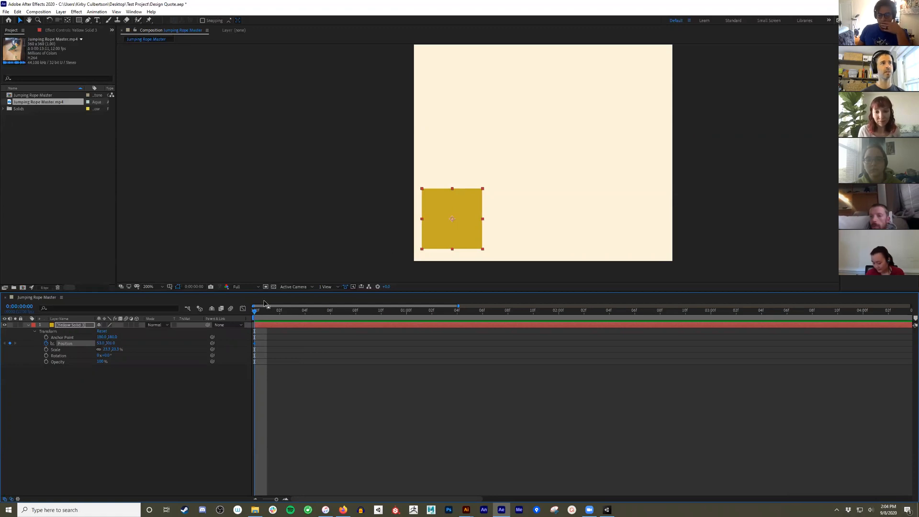
# Step: At 0:00:02:00, move the yellow square horizontally to the canvas's lower-right corner for a second Position keyframe
pyautogui.moveTo(256, 314); pyautogui.dragTo(554, 314)
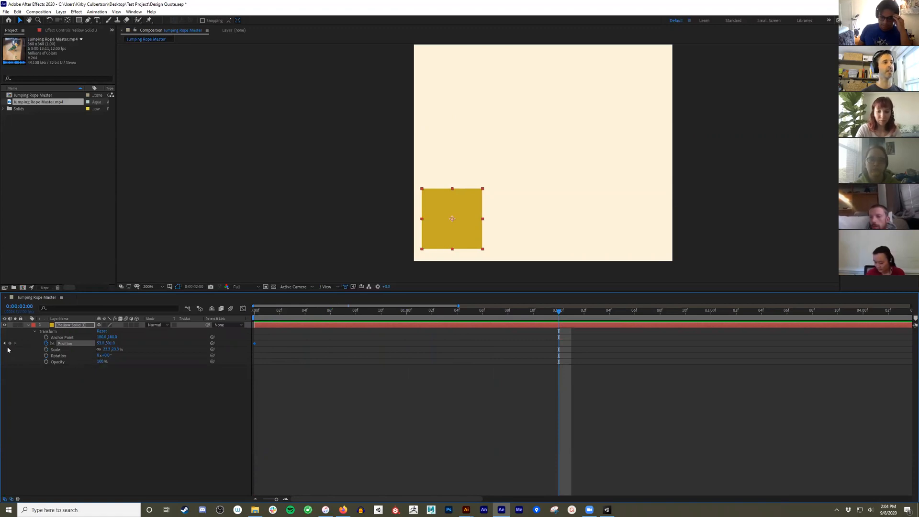
pyautogui.click(434, 246)
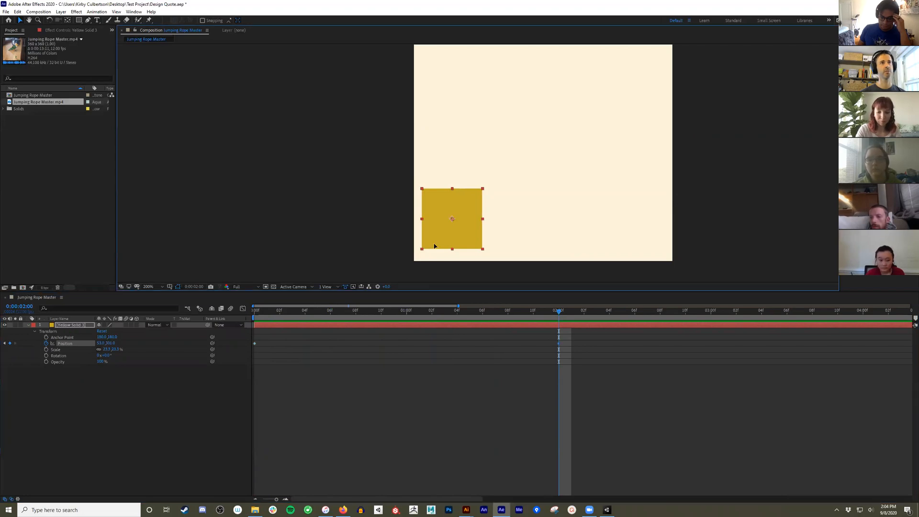
pyautogui.moveTo(435, 232); pyautogui.dragTo(620, 225)
pyautogui.hotkey('ctrl', 'z')
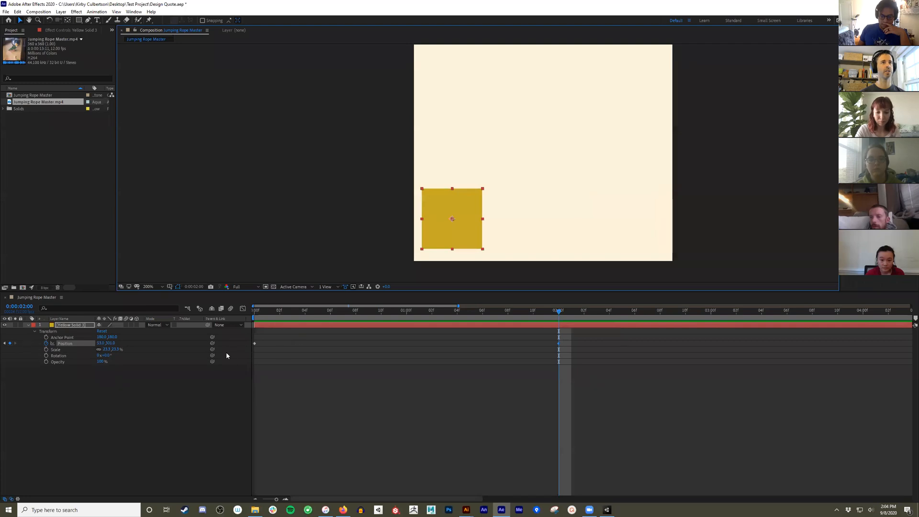
pyautogui.moveTo(440, 236); pyautogui.dragTo(617, 230)
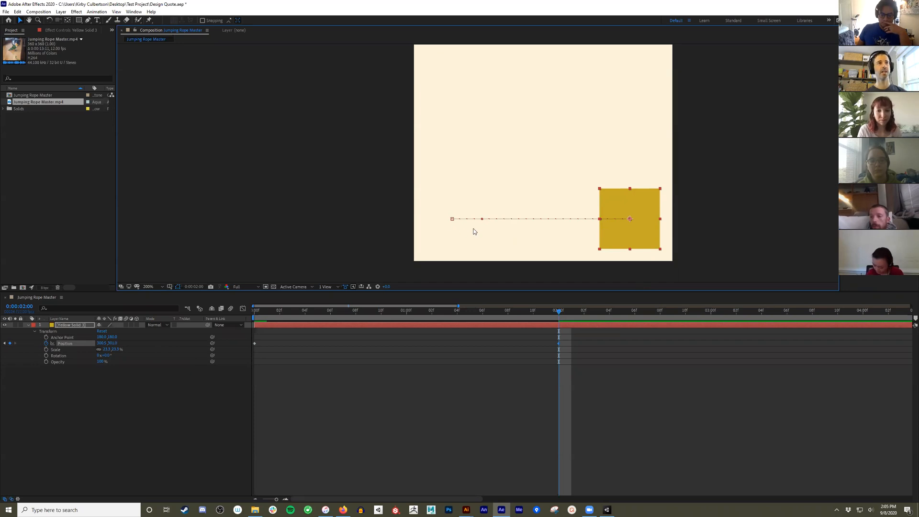
# Step: Play back the square's horizontal movement from the start of the composition
pyautogui.moveTo(529, 317); pyautogui.dragTo(228, 305)
pyautogui.press('space')
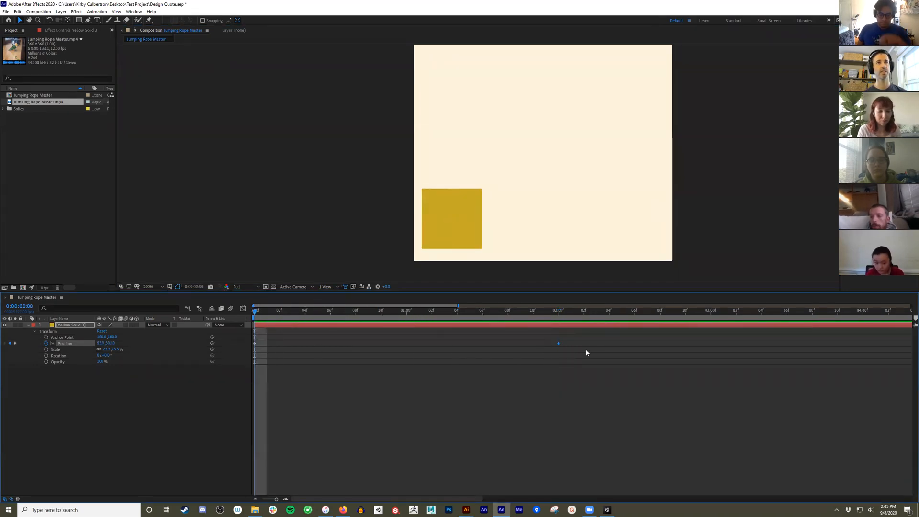
pyautogui.press('space')
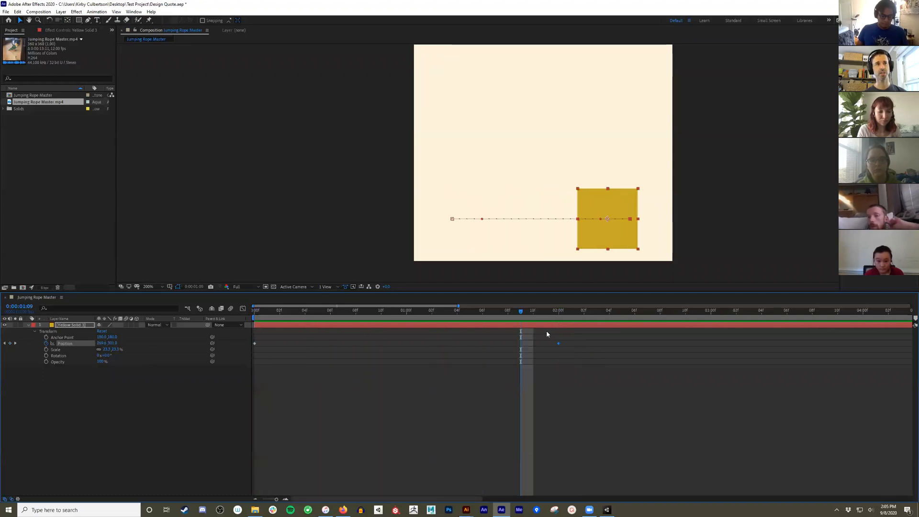
# Step: Keyframe the square's Rotation at 0:00:00:00 and give it one full 360° turn at 0:00:02:00
pyautogui.moveTo(523, 317); pyautogui.dragTo(253, 318)
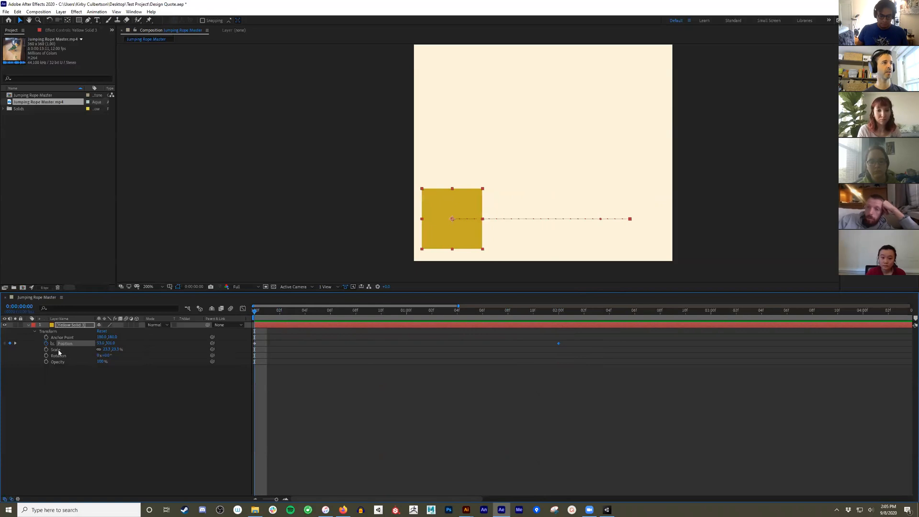
pyautogui.click(46, 356)
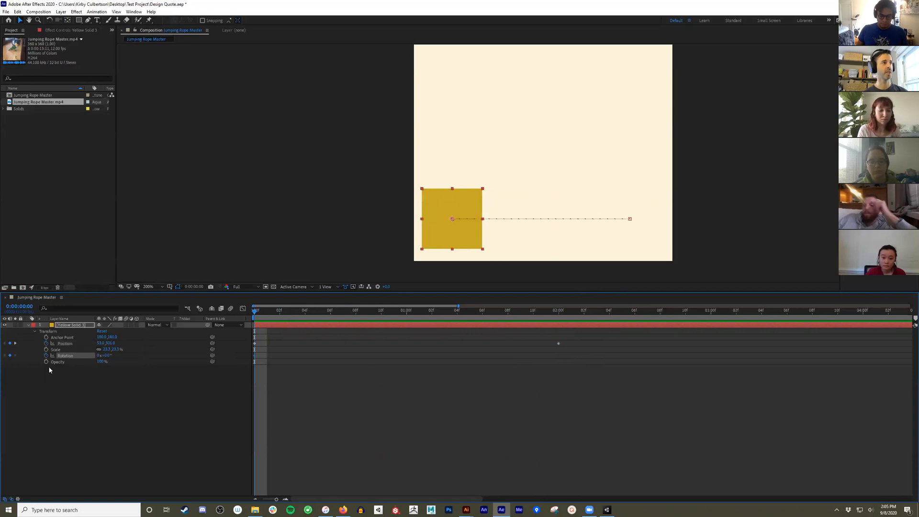
pyautogui.moveTo(256, 310); pyautogui.dragTo(564, 318)
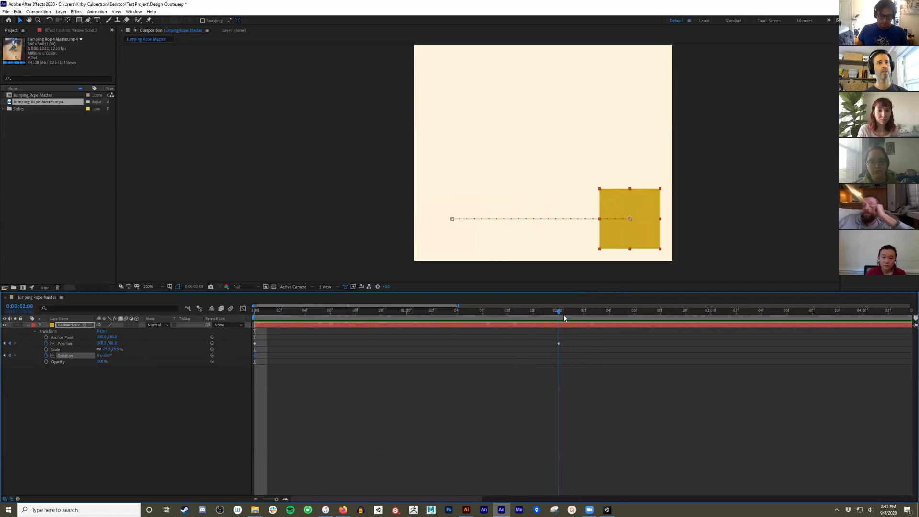
pyautogui.click(105, 355)
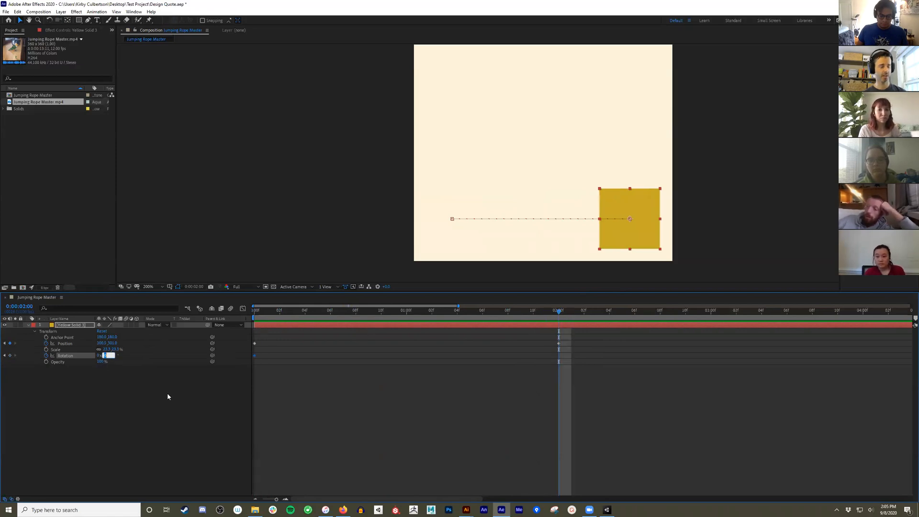
pyautogui.write('360')
pyautogui.press('Return')
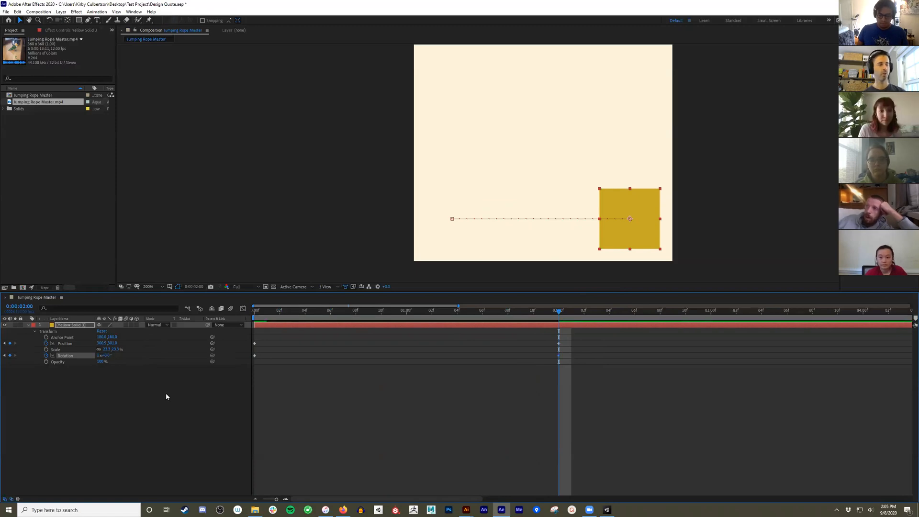
pyautogui.click(98, 357)
pyautogui.write('1')
# Step: Review the square's combined slide and rotation on the timeline, then return to the first frame
pyautogui.moveTo(557, 312); pyautogui.dragTo(343, 314)
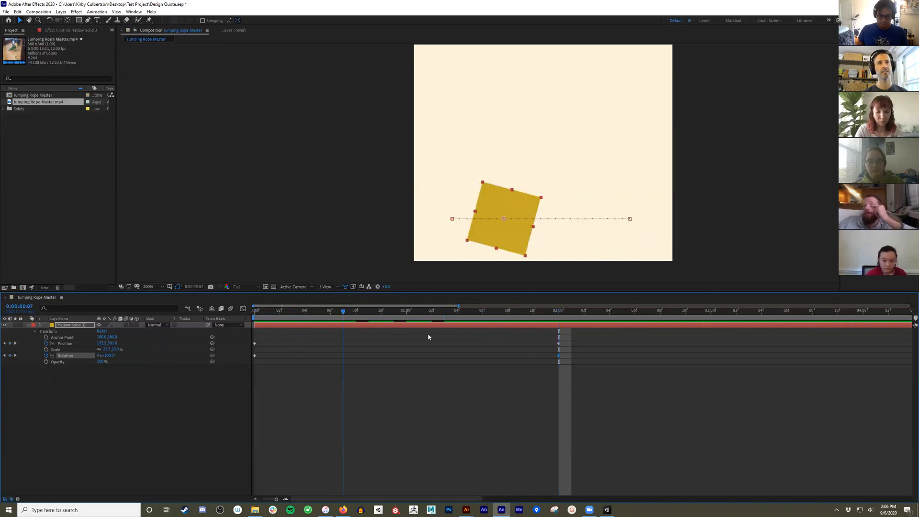
pyautogui.press('space')
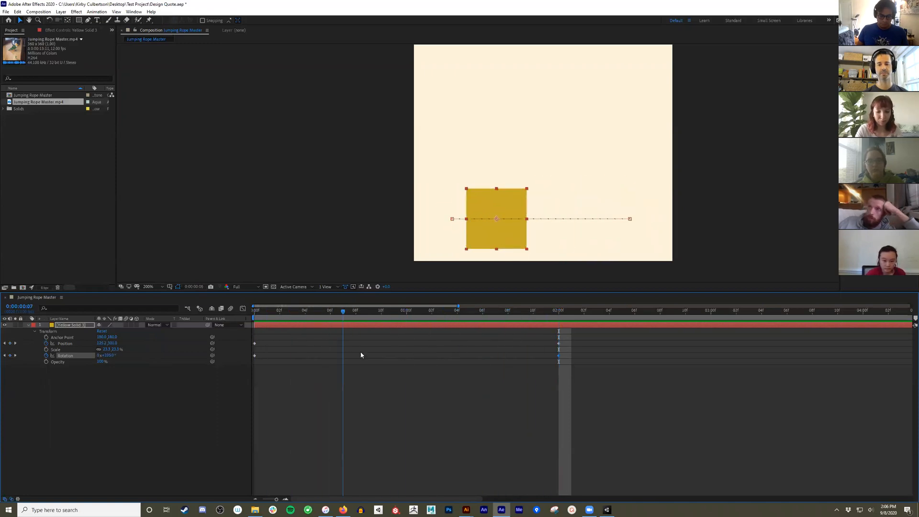
pyautogui.moveTo(546, 347); pyautogui.dragTo(230, 389)
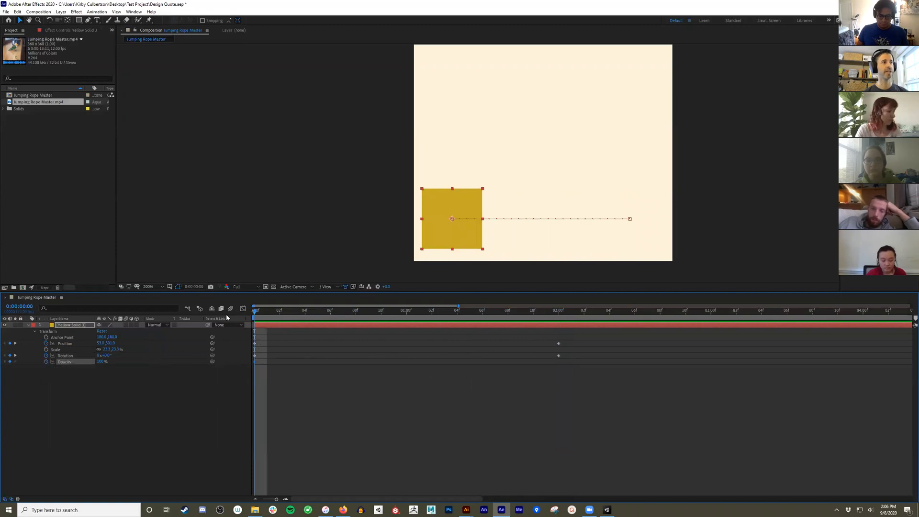
# Step: Keyframe the square's Opacity at 0% on the first frame, raise it at 0:00:01:00, and fade to 0% at 0:00:02:00
pyautogui.click(99, 362)
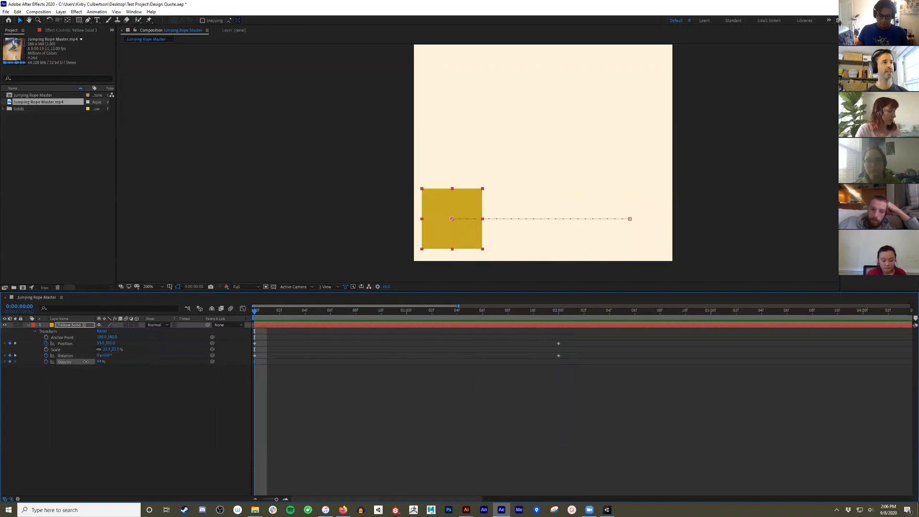
pyautogui.write('0')
pyautogui.press('Return')
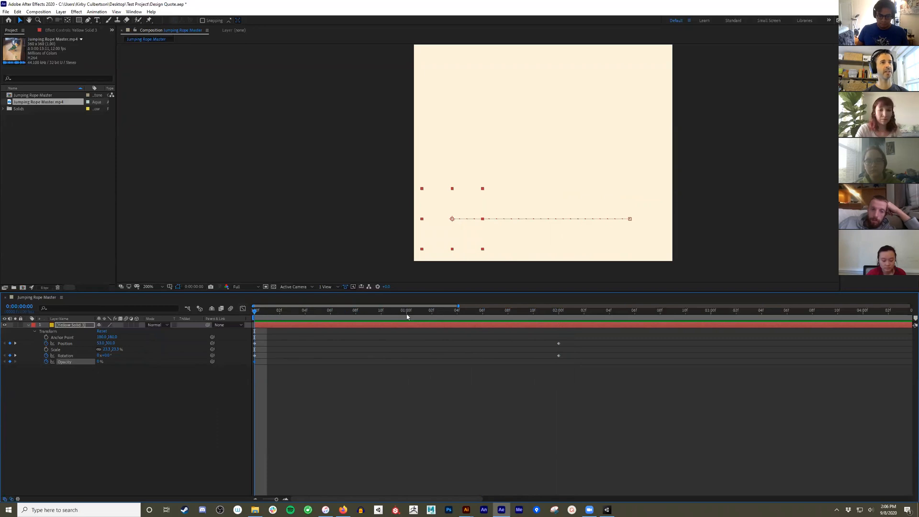
pyautogui.click(406, 315)
pyautogui.moveTo(100, 366); pyautogui.dragTo(220, 351)
pyautogui.moveTo(100, 362); pyautogui.dragTo(559, 312)
pyautogui.moveTo(99, 364); pyautogui.dragTo(53, 364)
# Step: Play back the square's fade-in and fade-out from the start and check the frames past 0:00:02:00
pyautogui.moveTo(263, 312); pyautogui.dragTo(217, 318)
pyautogui.press('space')
pyautogui.moveTo(432, 316); pyautogui.dragTo(577, 314)
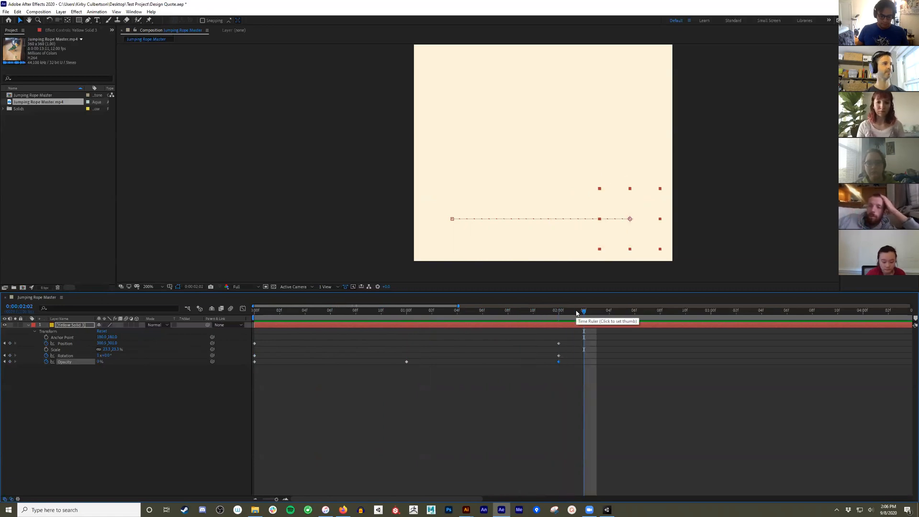
# Step: Collapse the yellow solid's properties and add Jumping Rope Master.mp4 as a layer beneath it in the timeline
pyautogui.click(27, 327)
pyautogui.click(161, 375)
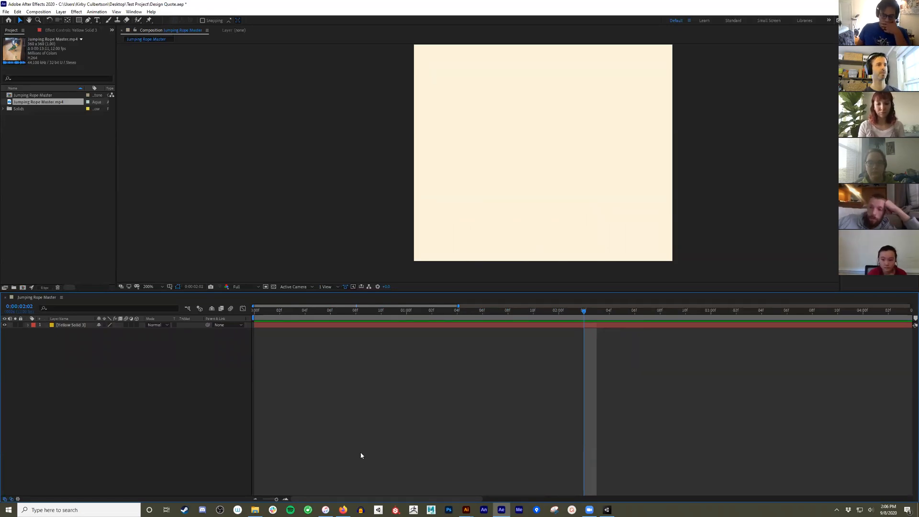
pyautogui.rightClick(35, 163)
pyautogui.click(39, 154)
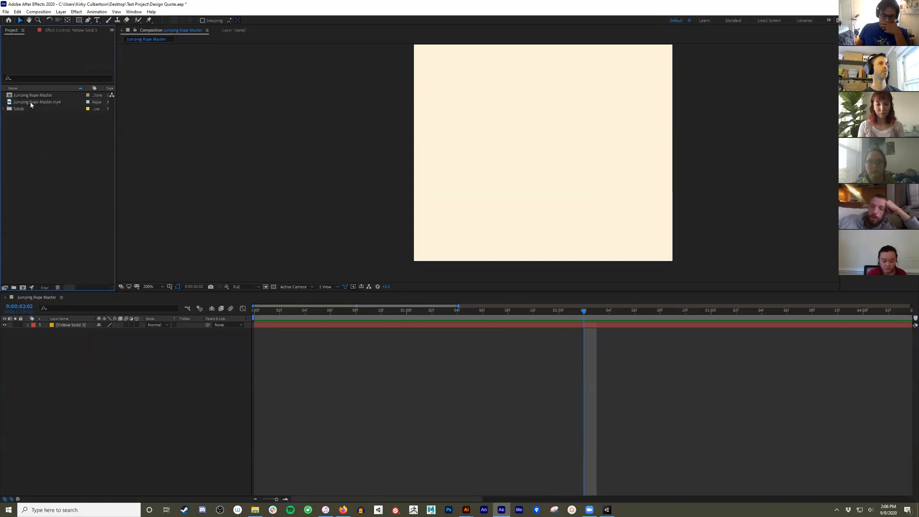
pyautogui.moveTo(31, 104); pyautogui.dragTo(49, 338)
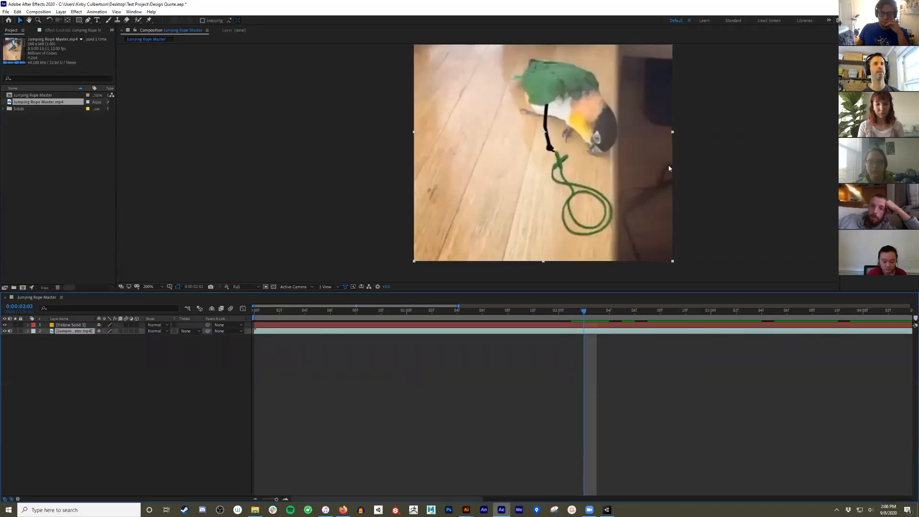
# Step: Try shifting the video layer slightly downward within the composition frame
pyautogui.press('/')
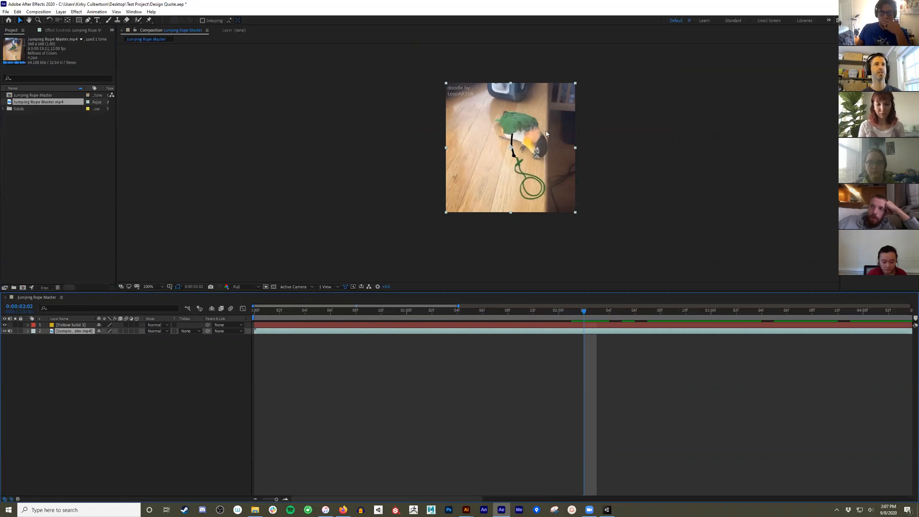
pyautogui.moveTo(539, 139); pyautogui.dragTo(537, 148)
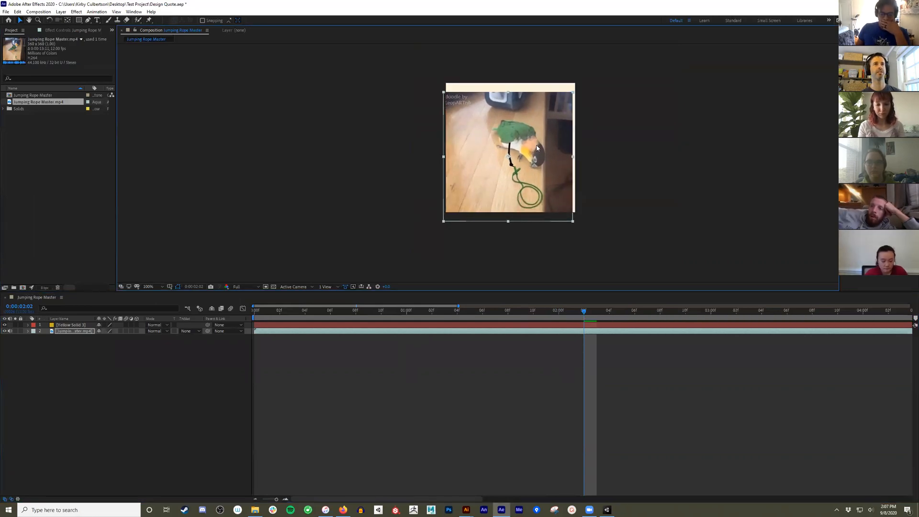
pyautogui.hotkey('ctrl', 'z')
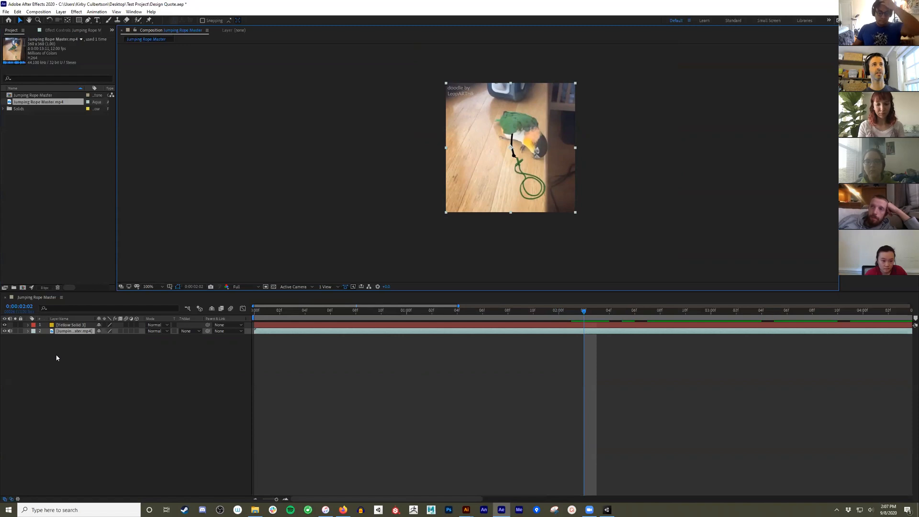
# Step: Add a new mask to the Jumping Rope Master.mp4 layer
pyautogui.rightClick(67, 332)
pyautogui.moveTo(83, 126)
pyautogui.click(170, 126)
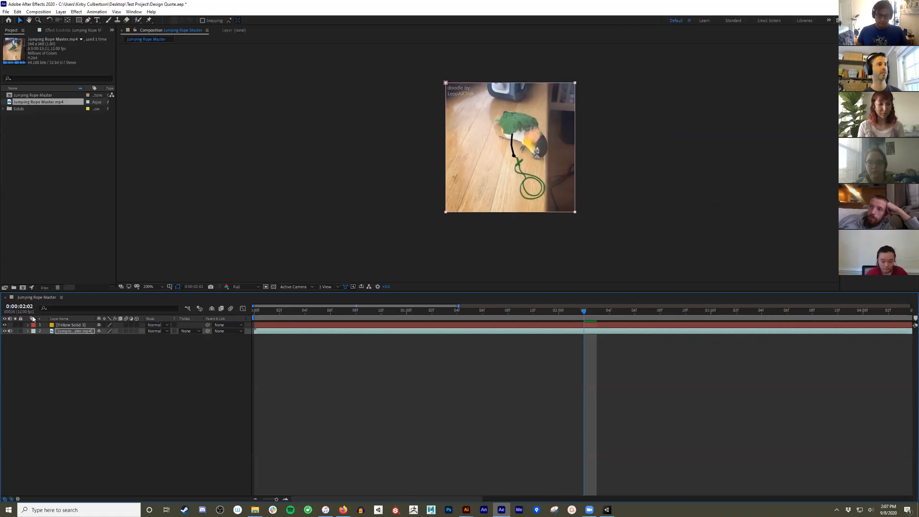
# Step: Examine the video layer's property groups, looking into Audio and then Masks
pyautogui.click(28, 331)
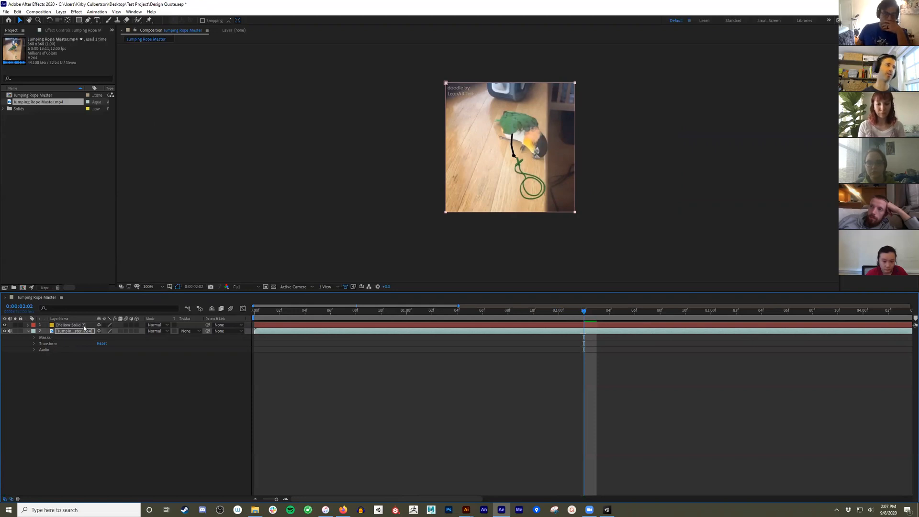
pyautogui.click(52, 353)
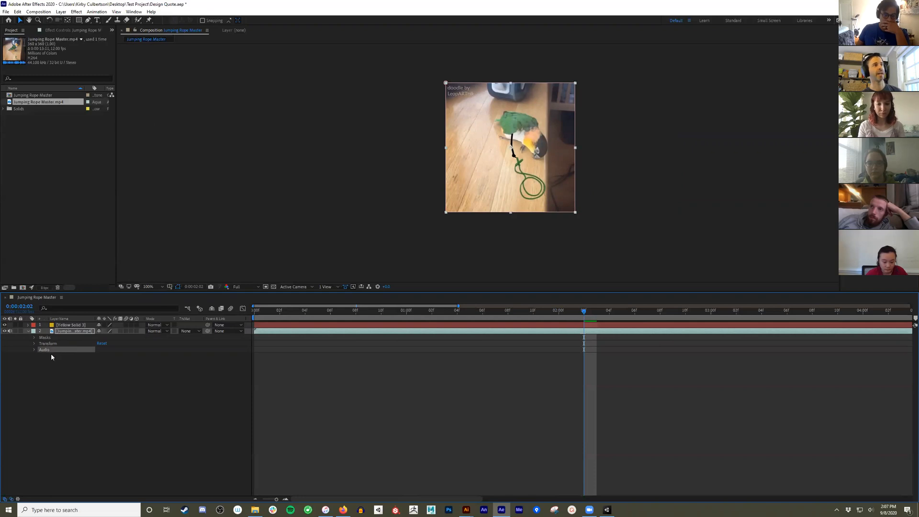
pyautogui.click(35, 350)
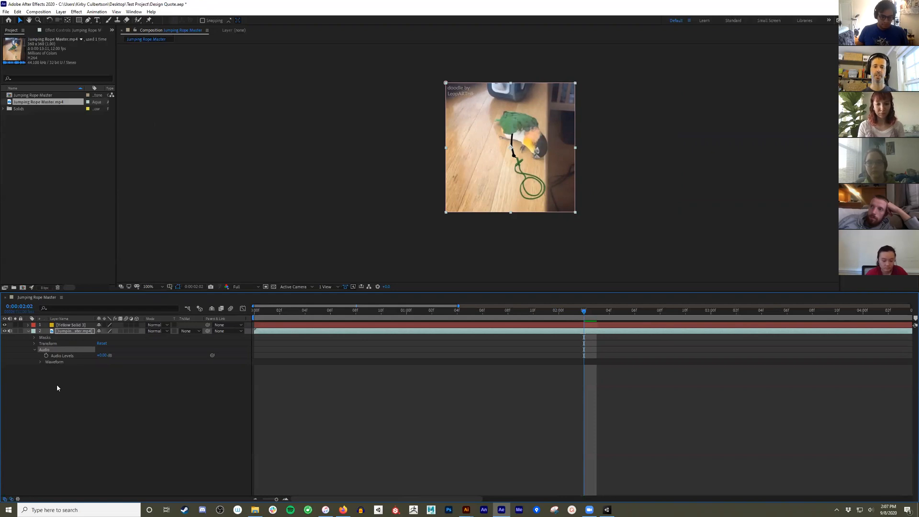
pyautogui.click(34, 350)
pyautogui.click(35, 338)
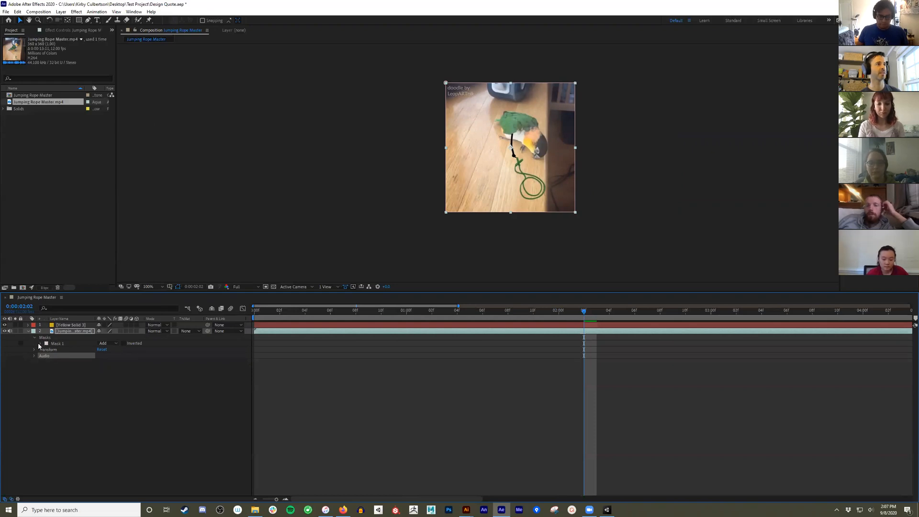
# Step: Expand Mask 1's properties on the video layer and select its Mask Path
pyautogui.click(41, 344)
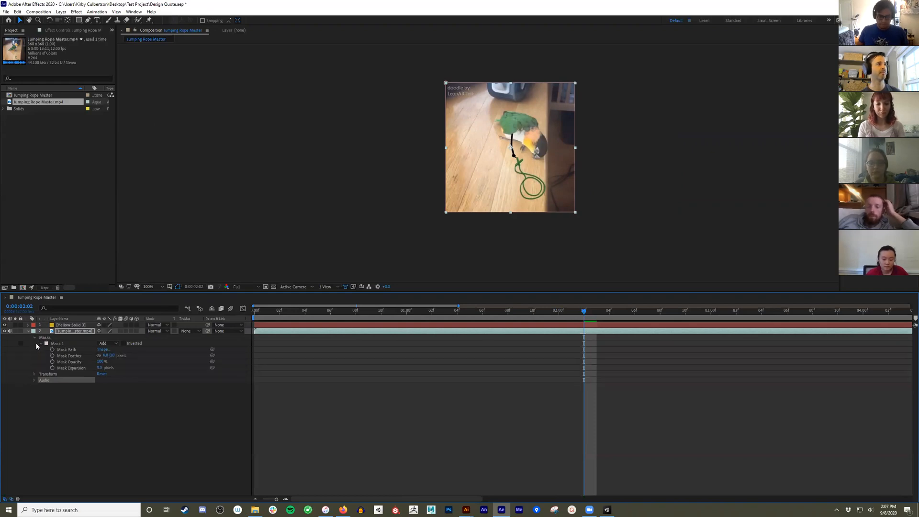
pyautogui.click(67, 350)
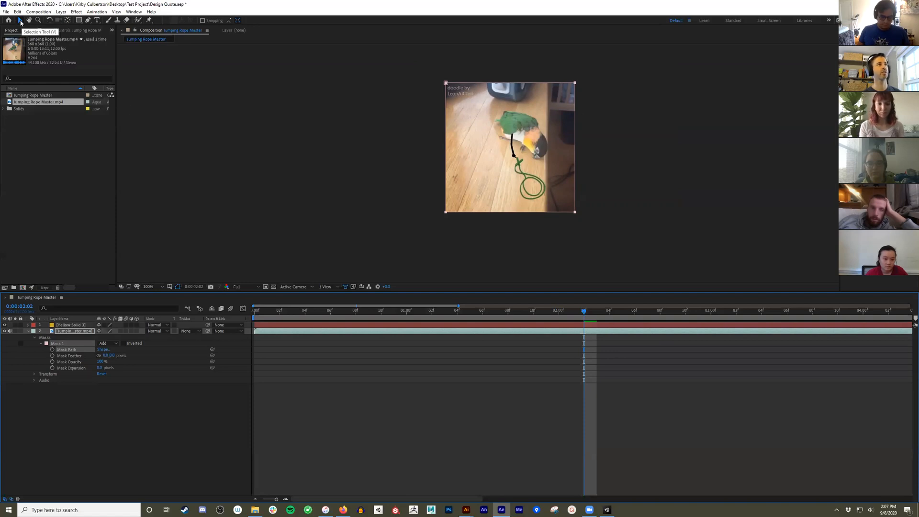
# Step: Try lowering the top edge of Mask 1 to about the middle of the frame, and undo the change
pyautogui.moveTo(393, 64); pyautogui.dragTo(607, 109)
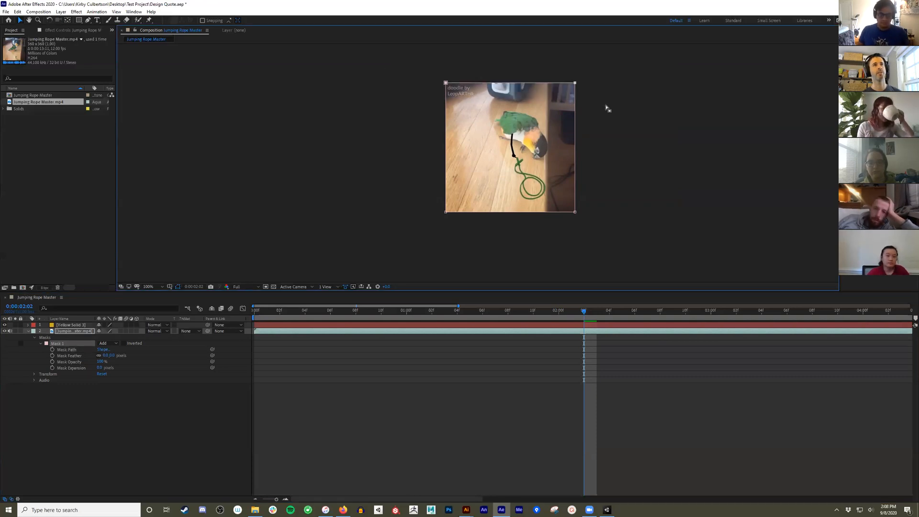
pyautogui.moveTo(575, 84); pyautogui.dragTo(577, 150)
pyautogui.hotkey('ctrl', 'z')
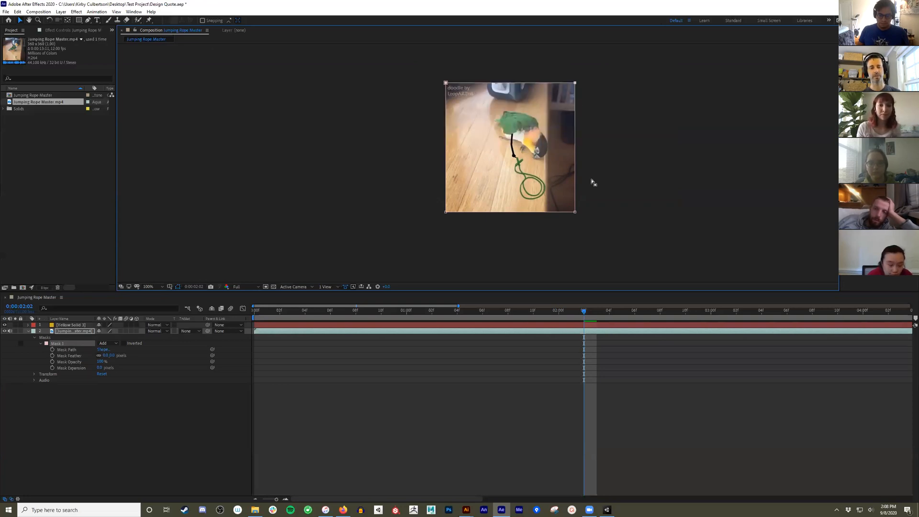
# Step: Try pulling the mask's upper-right corner diagonally inward toward the middle of the frame, and undo the change
pyautogui.moveTo(602, 66); pyautogui.dragTo(550, 102)
pyautogui.hotkey('shift', 'Left')
pyautogui.hotkey('shift', 'Left')
pyautogui.hotkey('shift', 'Left')
pyautogui.hotkey('shift', 'Left')
pyautogui.hotkey('shift', 'Left')
pyautogui.hotkey('shift', 'Left')
pyautogui.hotkey('shift', 'Left')
pyautogui.hotkey('shift', 'Left')
pyautogui.hotkey('shift', 'Left')
pyautogui.hotkey('shift', 'Left')
pyautogui.hotkey('shift', 'Left')
pyautogui.hotkey('shift', 'Left')
pyautogui.hotkey('shift', 'Left')
pyautogui.hotkey('shift', 'Left')
pyautogui.hotkey('shift', 'Left')
pyautogui.hotkey('shift', 'Left')
pyautogui.hotkey('shift', 'Left')
pyautogui.hotkey('shift', 'Left')
pyautogui.hotkey('shift', 'Left')
pyautogui.hotkey('shift', 'Left')
pyautogui.hotkey('shift', 'Left')
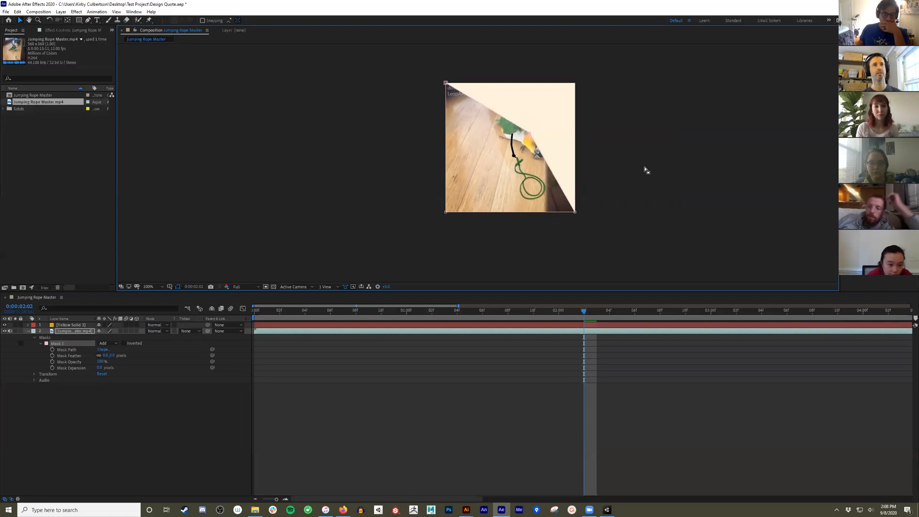
pyautogui.hotkey('ctrl', 'z')
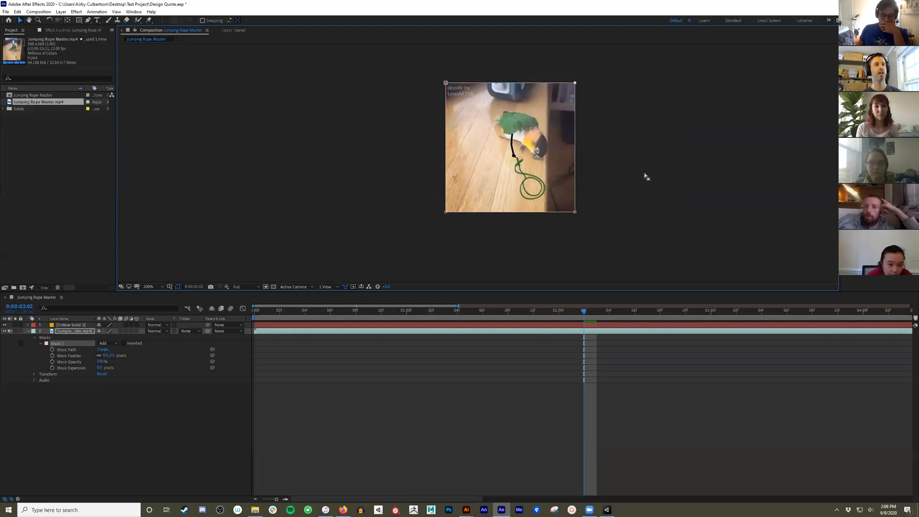
# Step: Go to the composition's start at 0:00:00:00 and try lowering the mask's top edge, undoing that edit
pyautogui.click(258, 308)
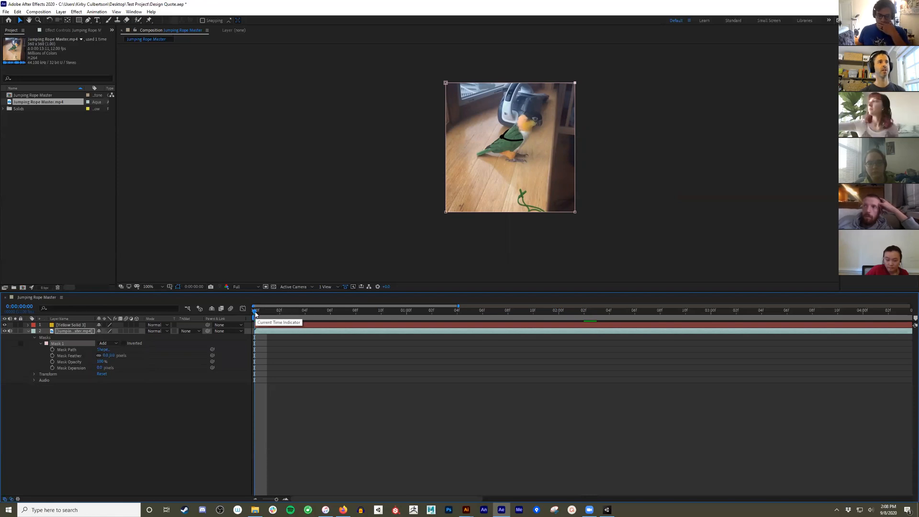
pyautogui.moveTo(396, 69); pyautogui.dragTo(634, 92)
pyautogui.moveTo(575, 85); pyautogui.dragTo(574, 135)
pyautogui.hotkey('ctrl', 'z')
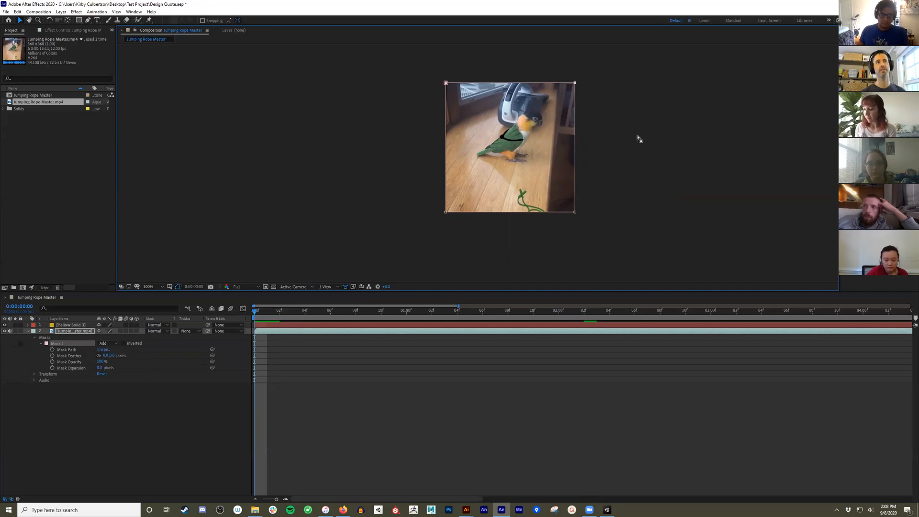
# Step: Start keyframing the Mask Path of Mask 1 and shift its keyframe from the composition's start to the one-second mark
pyautogui.moveTo(402, 64); pyautogui.dragTo(603, 225)
pyautogui.moveTo(406, 67); pyautogui.dragTo(610, 253)
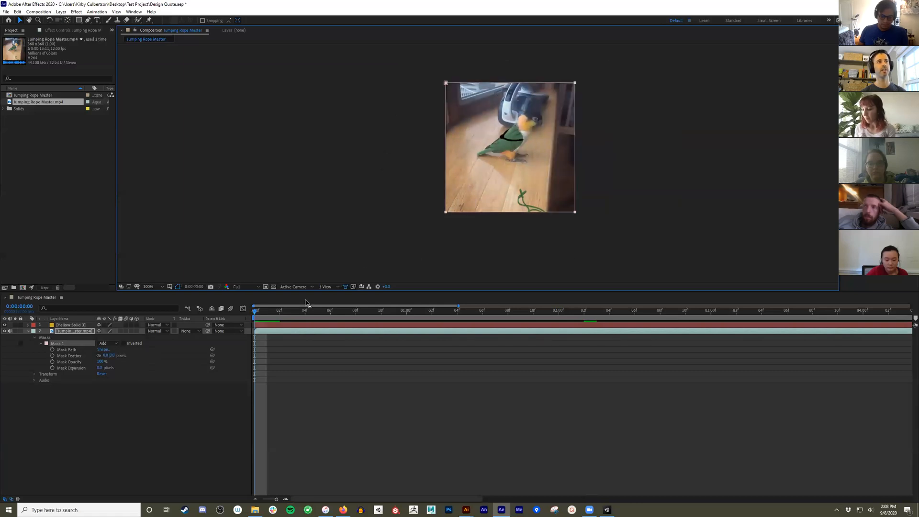
pyautogui.click(52, 349)
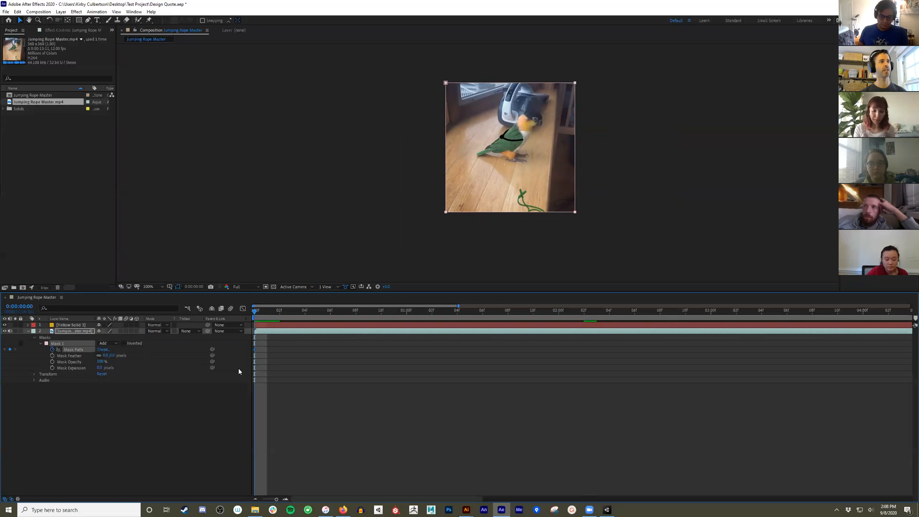
pyautogui.click(255, 357)
pyautogui.moveTo(255, 350); pyautogui.dragTo(266, 350)
pyautogui.moveTo(381, 350); pyautogui.dragTo(405, 352)
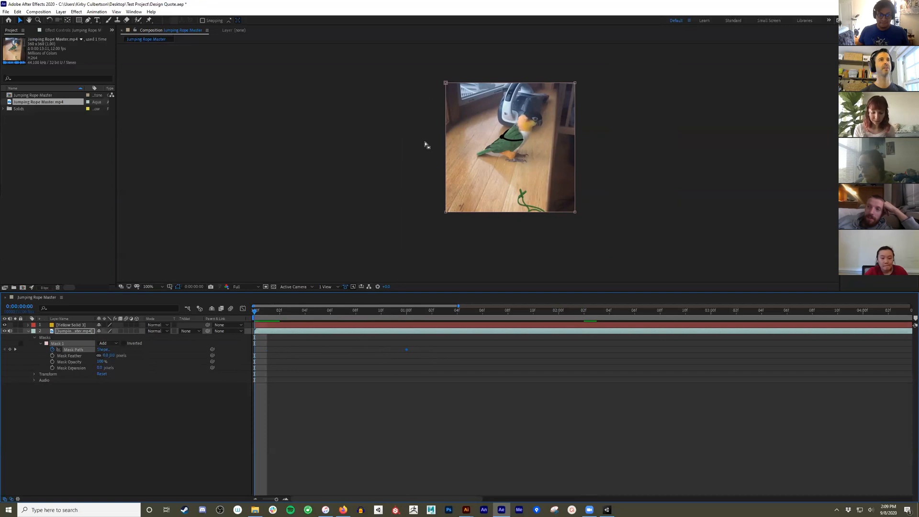
# Step: At 0:00:00:00, shrink the mask path from all sides into a small square over the bird's green body
pyautogui.click(428, 93)
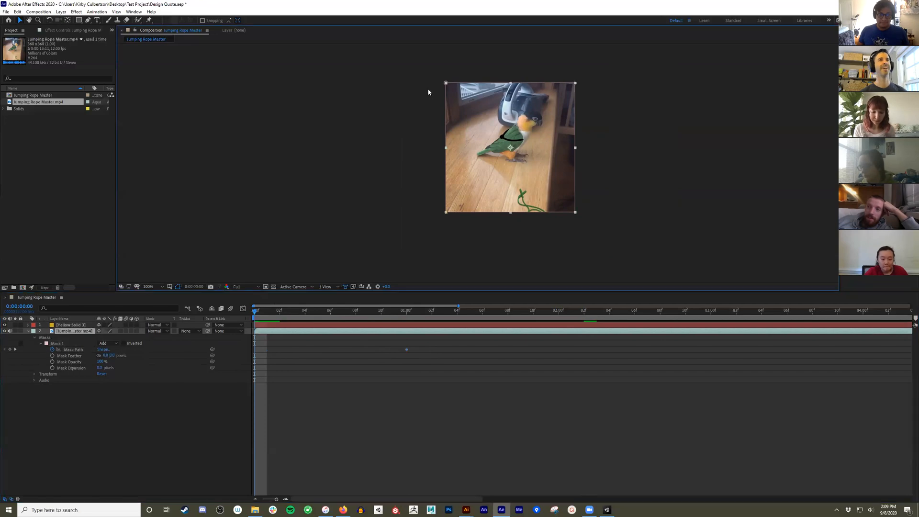
pyautogui.click(77, 350)
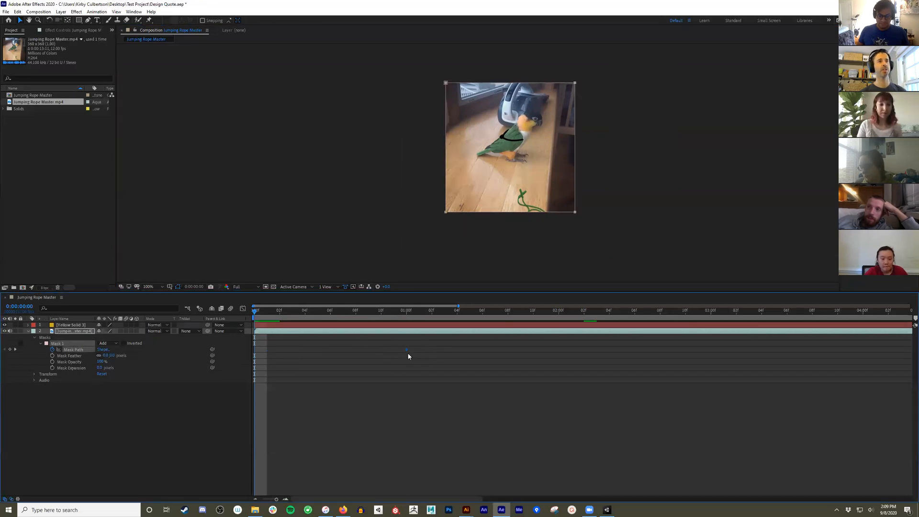
pyautogui.moveTo(412, 69); pyautogui.dragTo(576, 135)
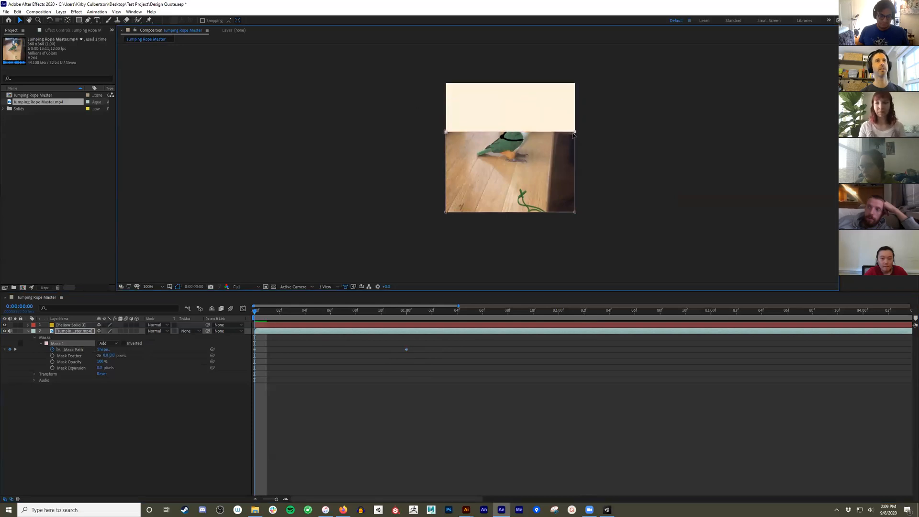
pyautogui.moveTo(418, 211); pyautogui.dragTo(447, 149)
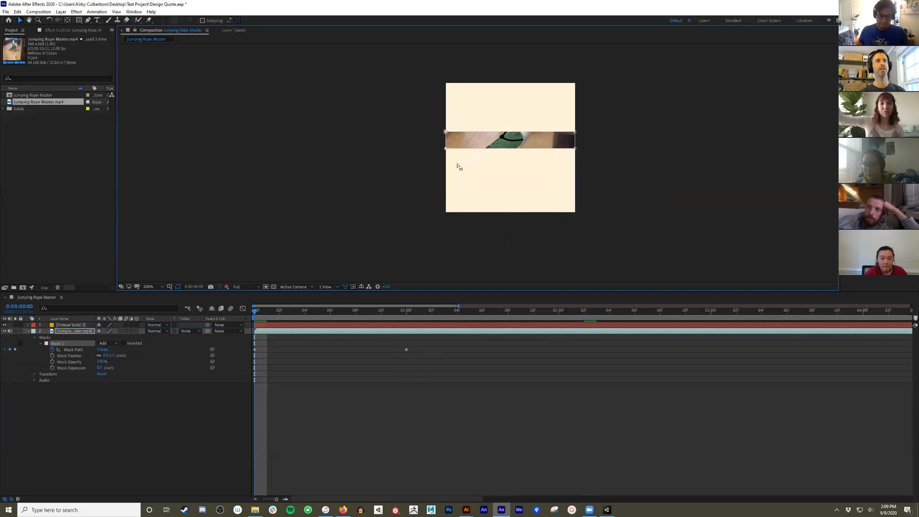
pyautogui.moveTo(446, 151); pyautogui.dragTo(524, 153)
pyautogui.moveTo(475, 120); pyautogui.dragTo(519, 151)
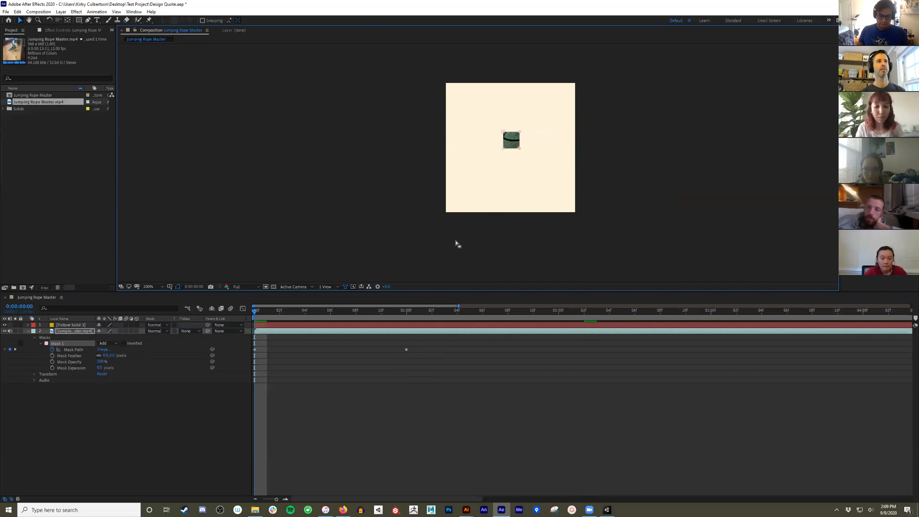
# Step: Scrub through the timeline to preview the mask path animation, and clear the selection
pyautogui.moveTo(266, 350)
pyautogui.mouseDown()
pyautogui.moveTo(242, 366)
pyautogui.moveTo(252, 354)
pyautogui.mouseUp()
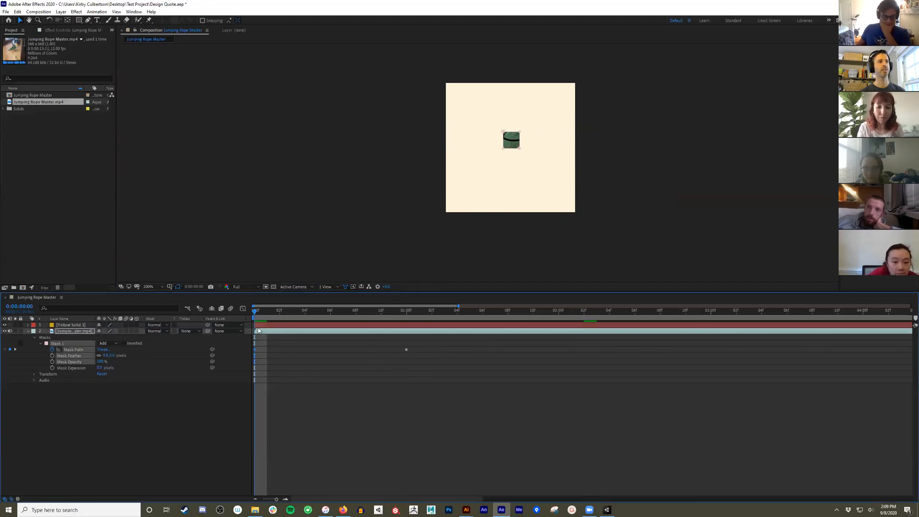
pyautogui.moveTo(256, 312); pyautogui.dragTo(227, 341)
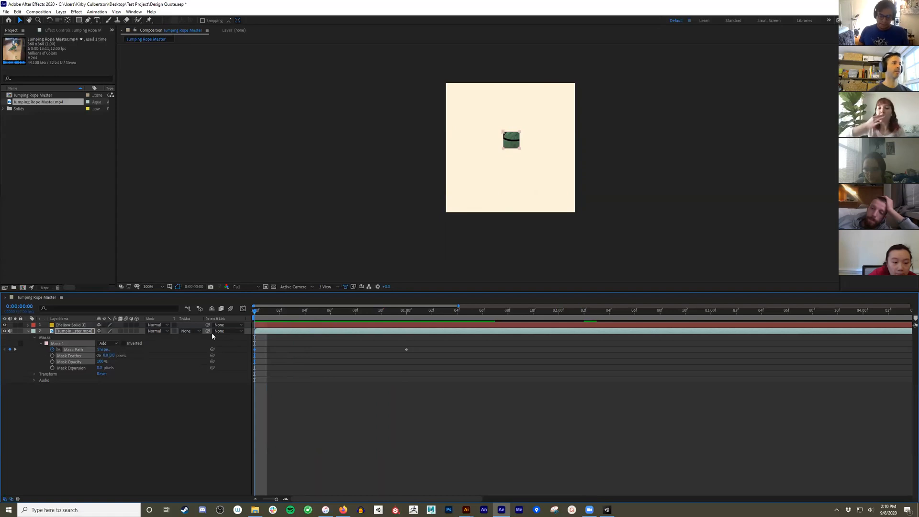
pyautogui.click(167, 417)
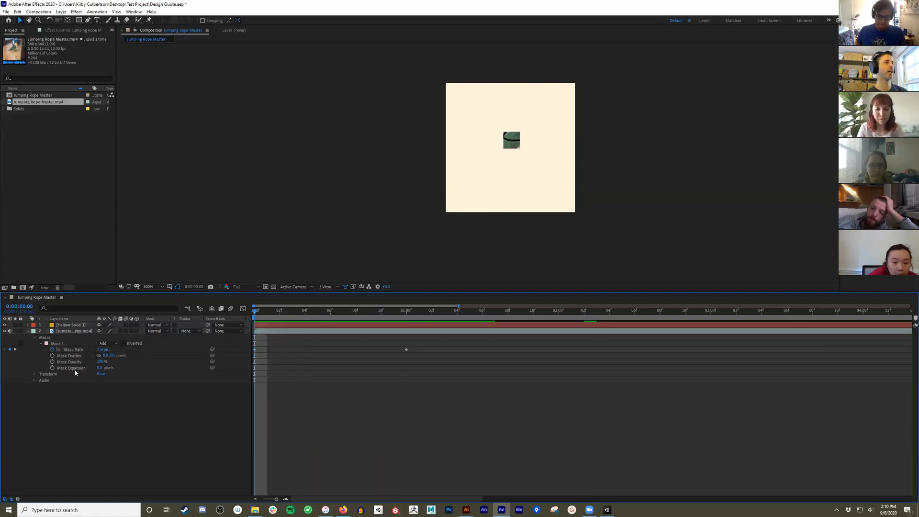
# Step: Increase the Mask Feather of Mask 1 equally in both directions to soften the small square's edges
pyautogui.click(74, 357)
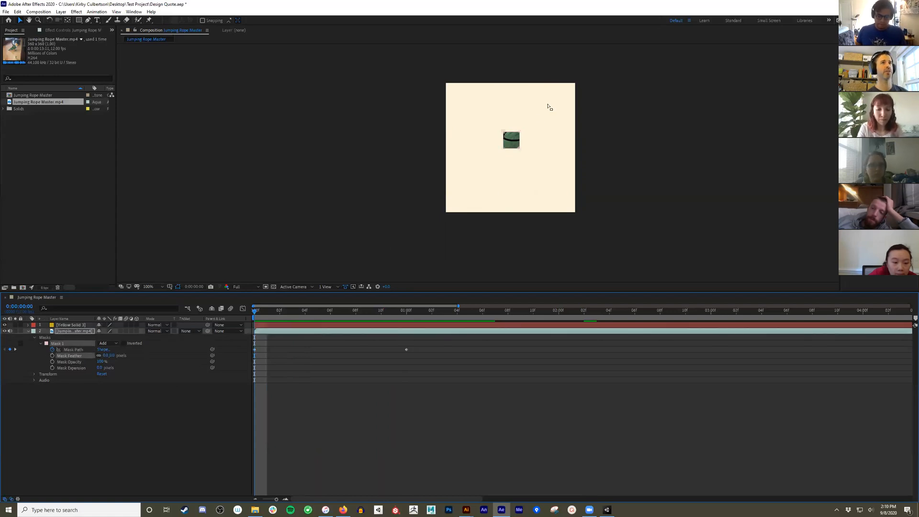
pyautogui.scroll(1, 475, 128)
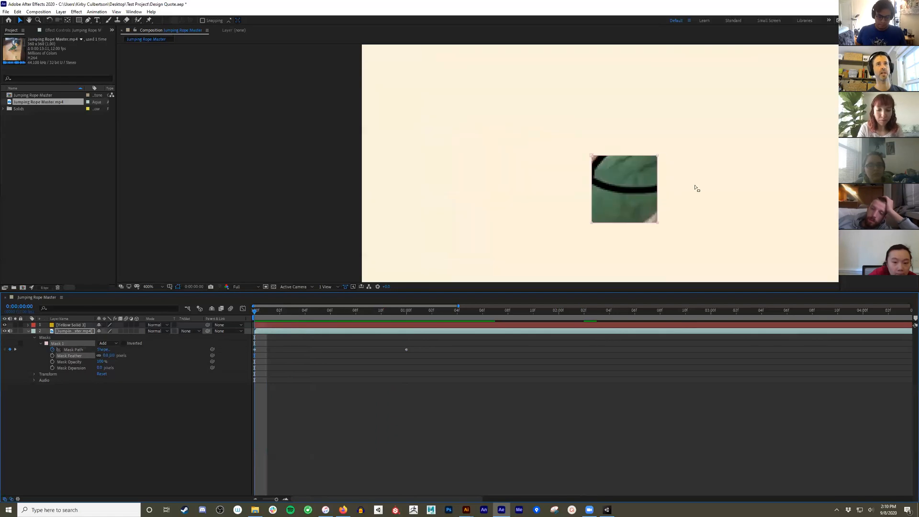
pyautogui.moveTo(718, 187); pyautogui.dragTo(653, 156)
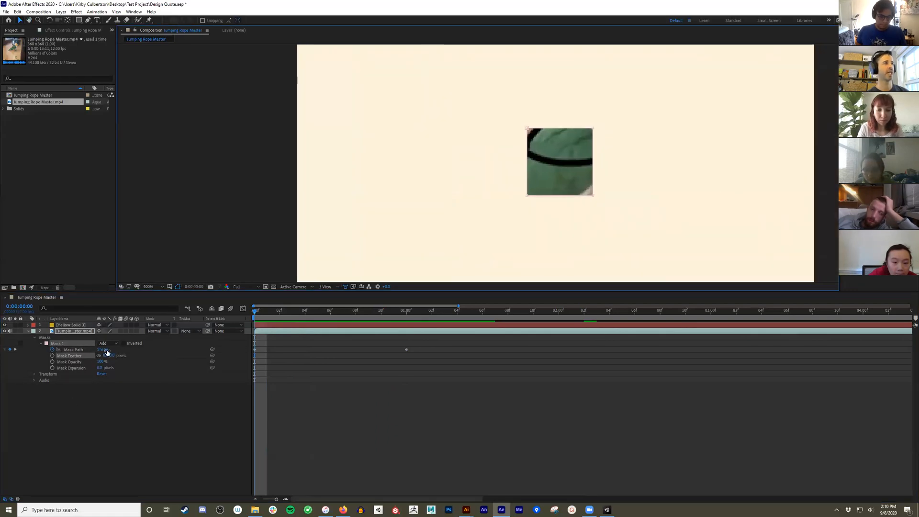
pyautogui.moveTo(107, 355); pyautogui.dragTo(120, 355)
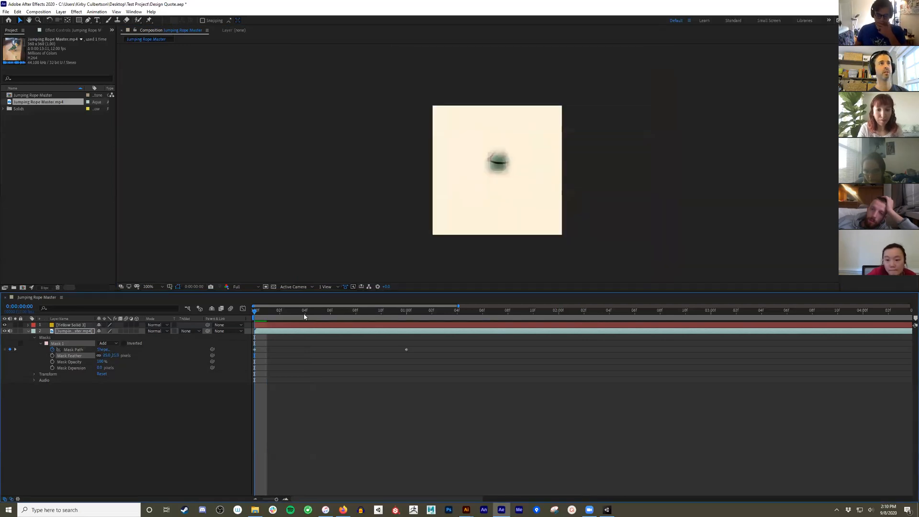
# Step: Scrub from the start to 0:00:00:05 and examine the growing mask's feathered edges up close
pyautogui.click(286, 310)
pyautogui.moveTo(286, 310); pyautogui.dragTo(318, 310)
pyautogui.press('.')
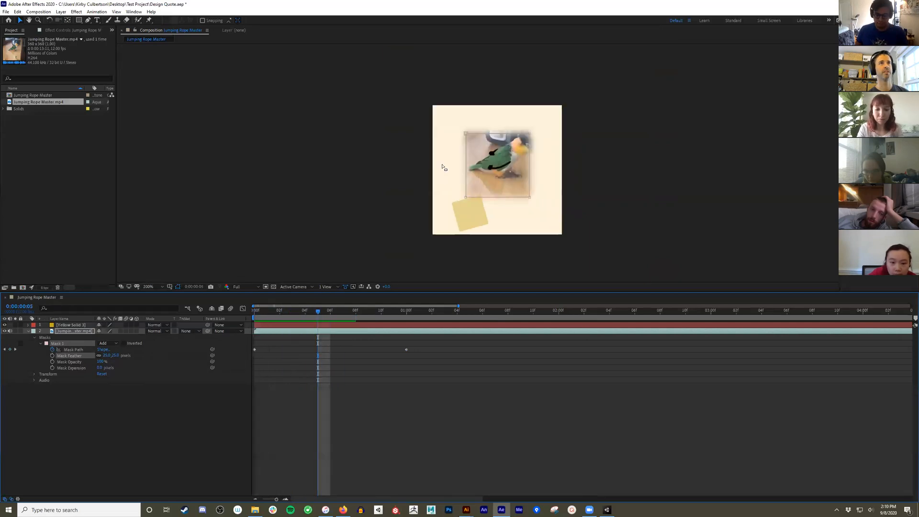
pyautogui.press('.')
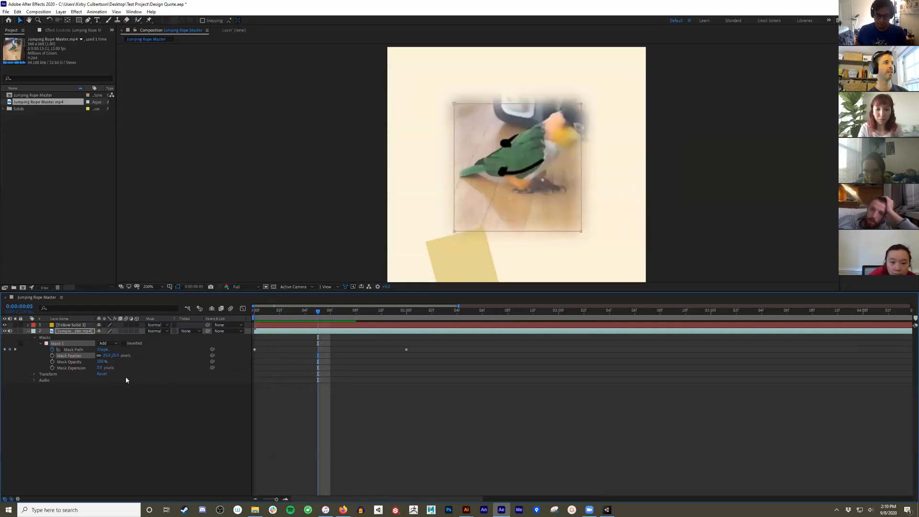
# Step: Try Mask Opacity at 0% and back at 100%, and keyframe it as 0% at 0:00:01:01
pyautogui.moveTo(98, 363); pyautogui.dragTo(35, 381)
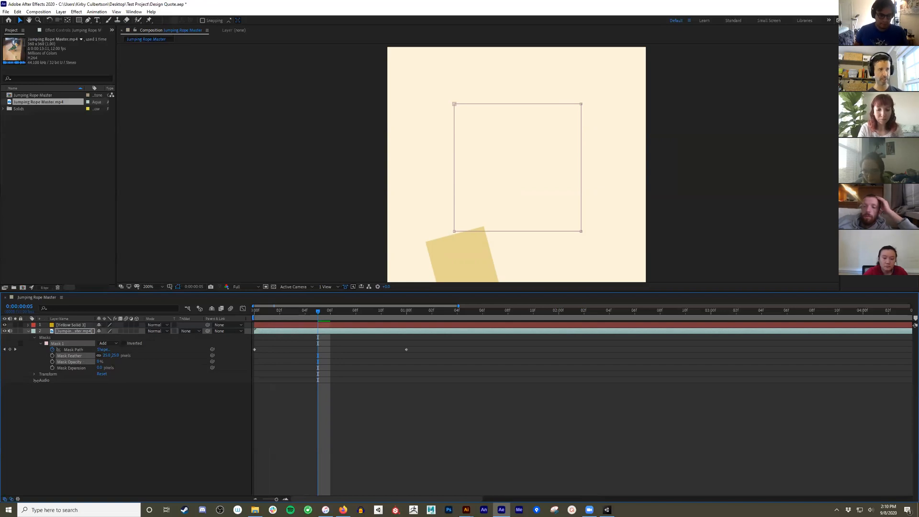
pyautogui.moveTo(54, 382); pyautogui.dragTo(123, 369)
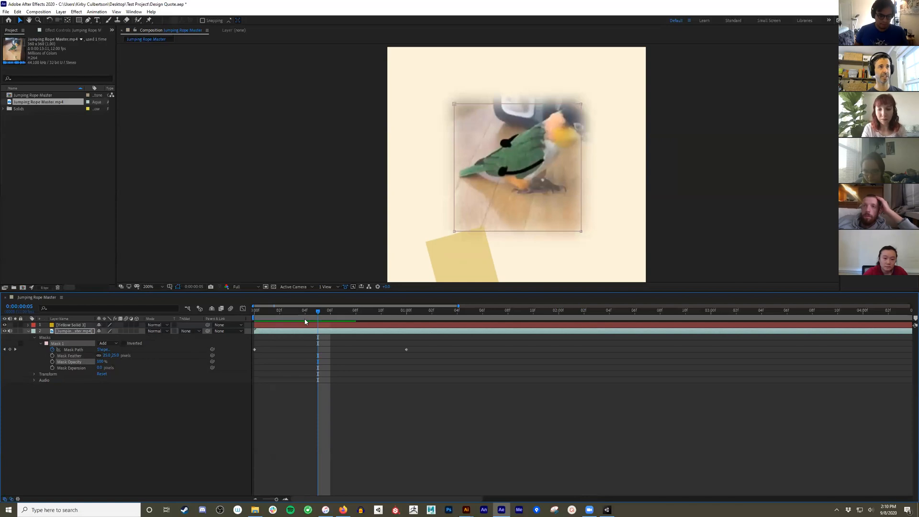
pyautogui.moveTo(259, 310); pyautogui.dragTo(417, 302)
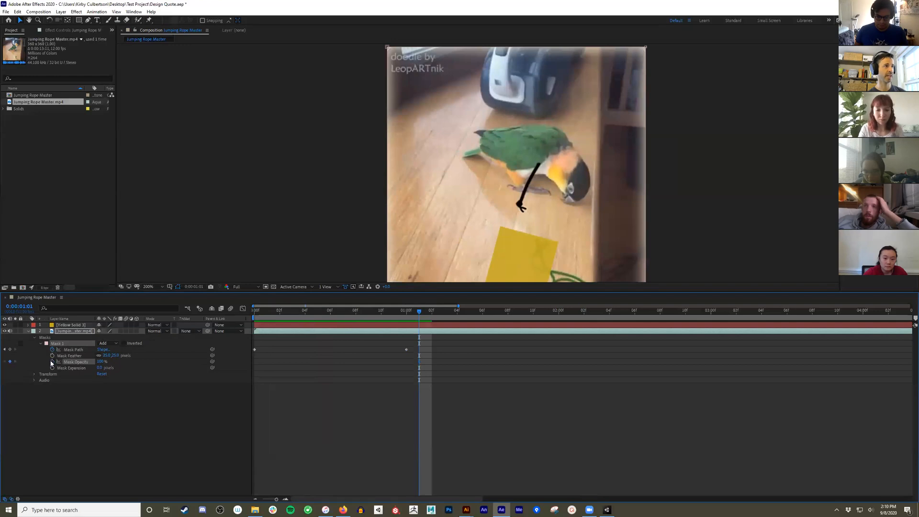
pyautogui.click(105, 362)
pyautogui.write('0')
pyautogui.press('Return')
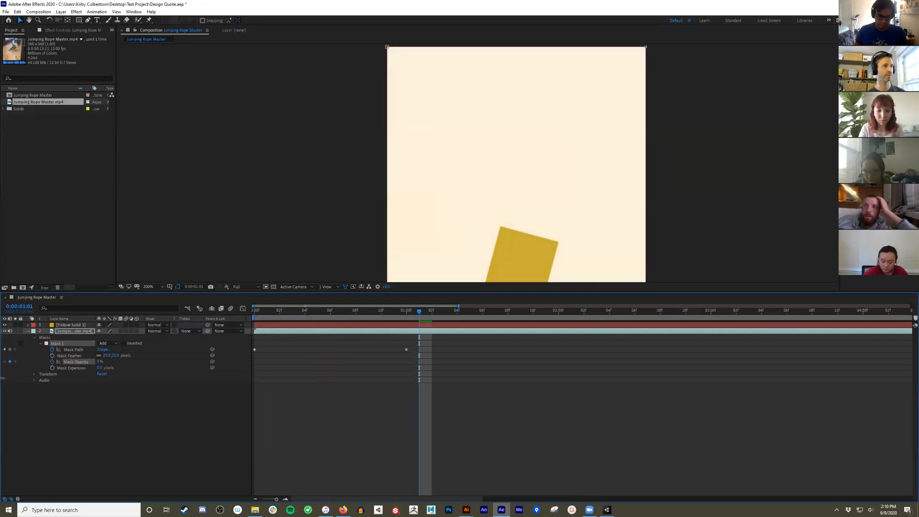
# Step: Keyframe a raised Mask Opacity at 0:00:02:04 and scrub back to preview the video fading in
pyautogui.moveTo(418, 318); pyautogui.dragTo(429, 311)
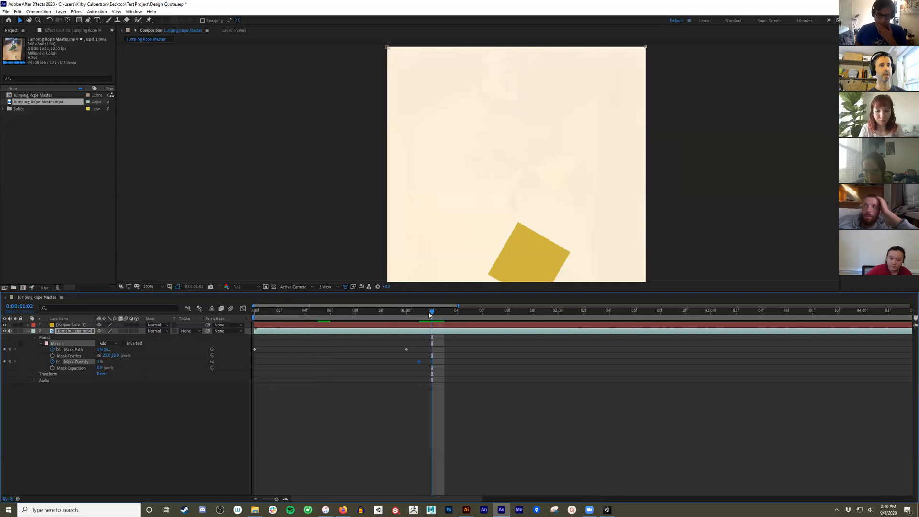
pyautogui.click(456, 311)
pyautogui.moveTo(499, 311); pyautogui.dragTo(609, 311)
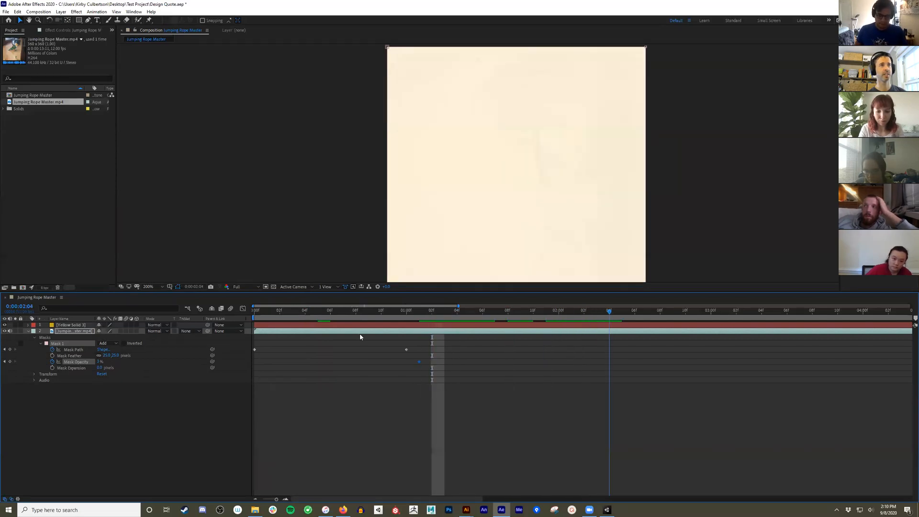
pyautogui.moveTo(99, 367); pyautogui.dragTo(296, 350)
pyautogui.moveTo(608, 314); pyautogui.dragTo(523, 316)
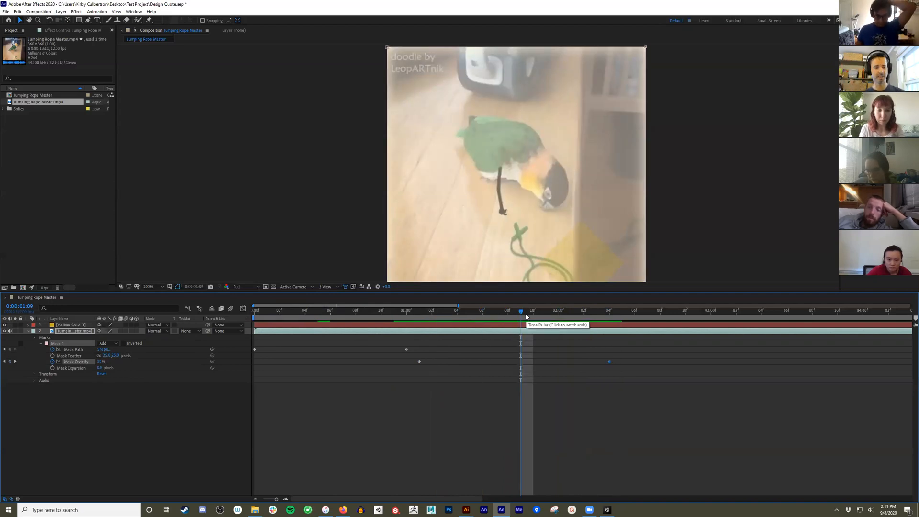
# Step: Undo the Mask Opacity keyframes, the Mask Feather increase and the last mask path adjustment
pyautogui.hotkey('ctrl', 'z')
pyautogui.hotkey('ctrl', 'z')
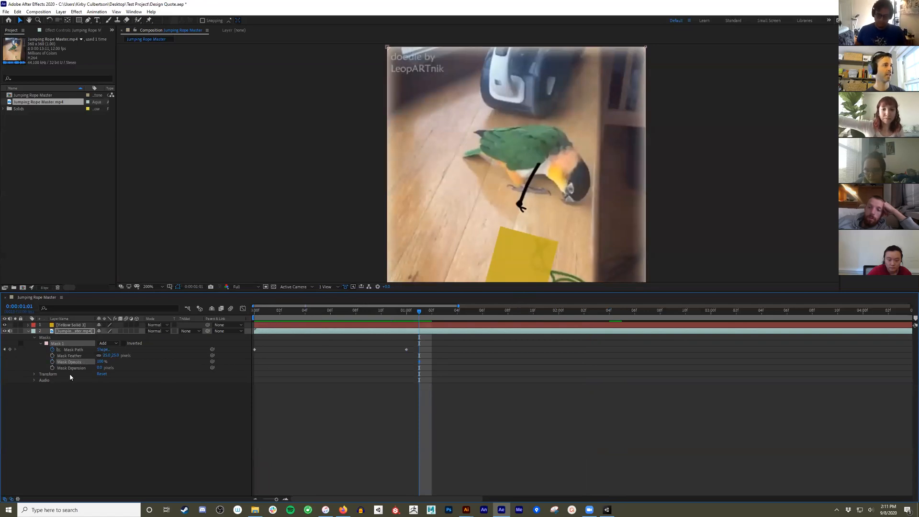
pyautogui.click(74, 367)
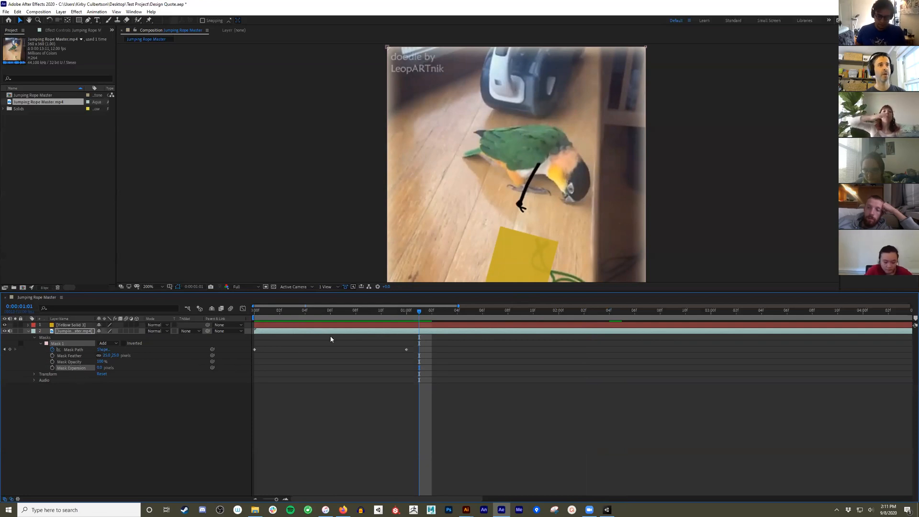
pyautogui.hotkey('ctrl', 'z')
pyautogui.hotkey('ctrl', 'z')
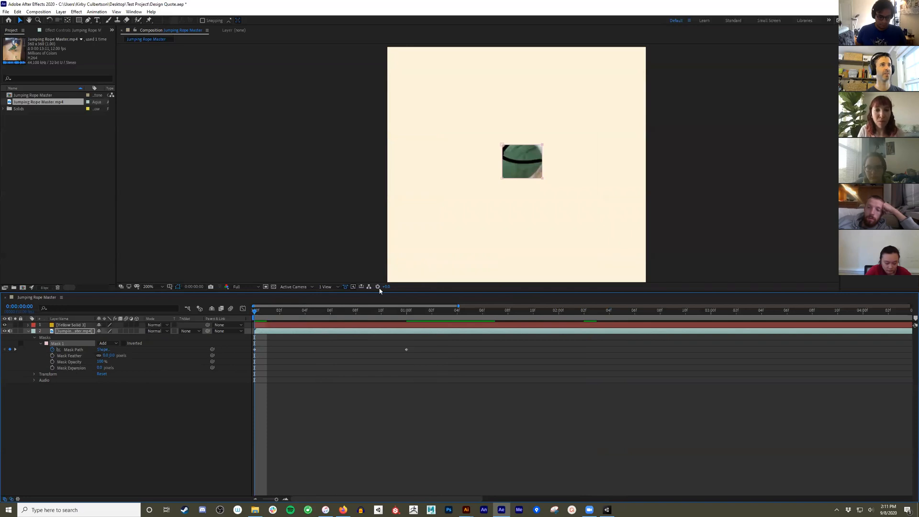
# Step: Undo the remaining mask corner moves and delete the Mask Path keyframe at 0:00:01:00
pyautogui.hotkey('ctrl', 'z')
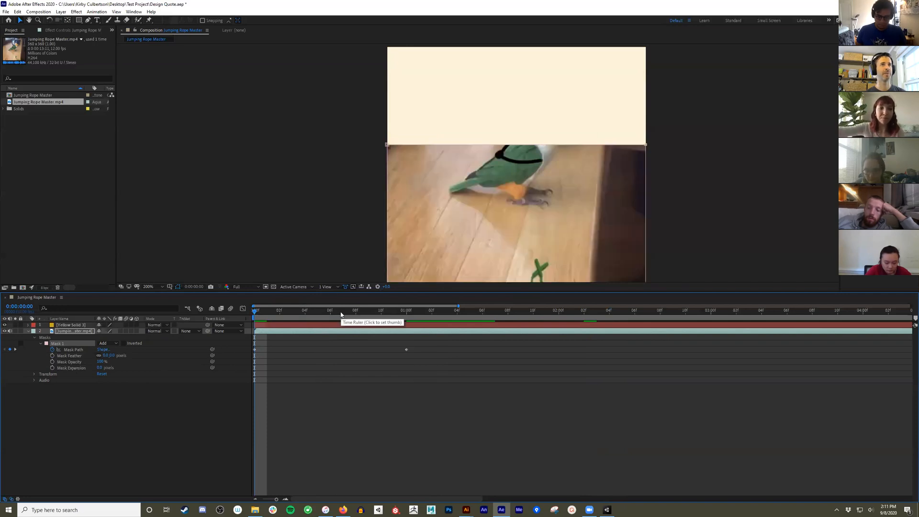
pyautogui.hotkey('ctrl', 'z')
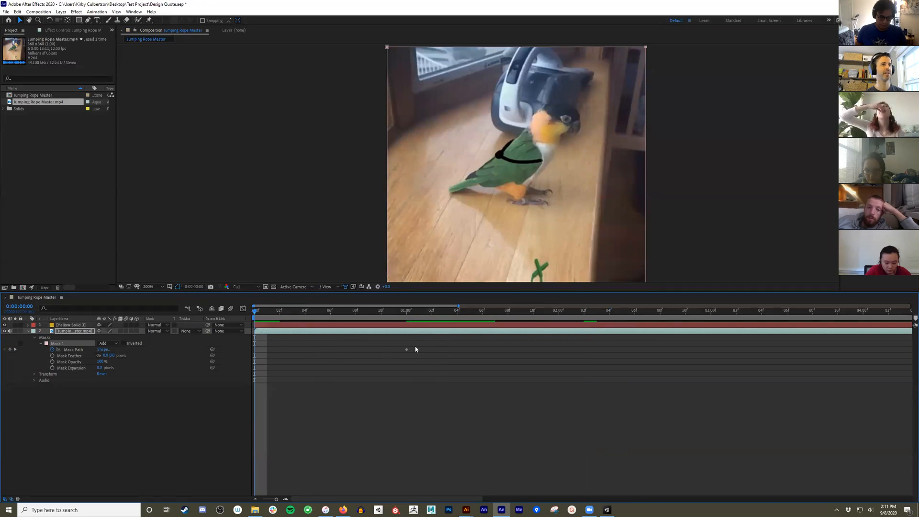
pyautogui.moveTo(415, 350); pyautogui.dragTo(384, 372)
pyautogui.press('Delete')
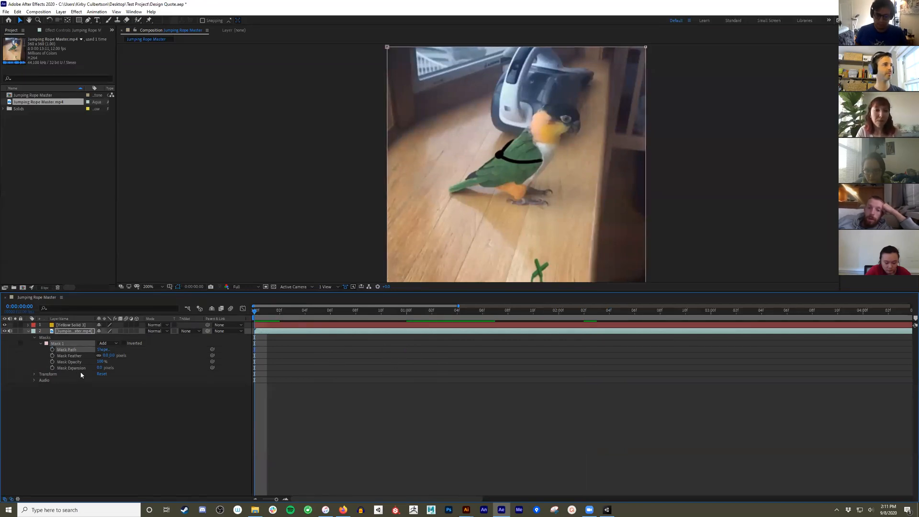
# Step: Try animating Mask Expansion from a large negative value at 0:00:00:00 to 0 pixels at 0:00:01:00, preview it, and undo it
pyautogui.click(52, 368)
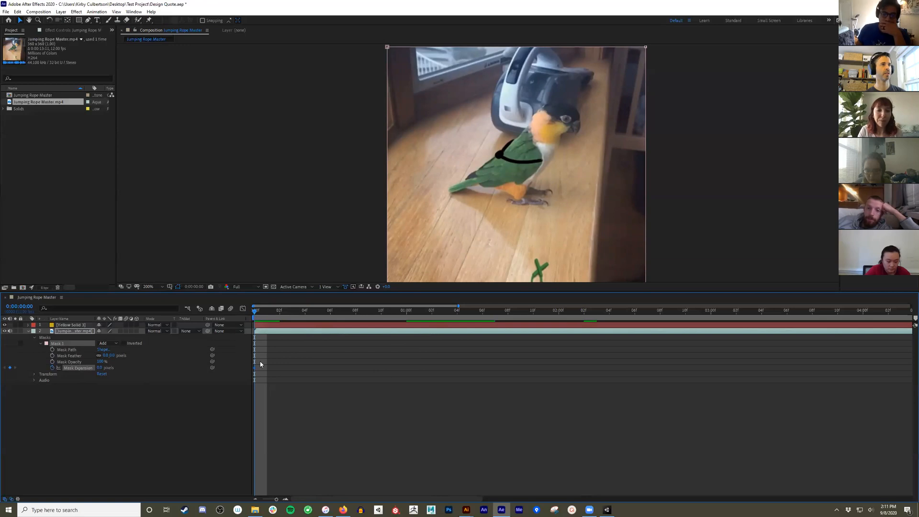
pyautogui.moveTo(254, 368); pyautogui.dragTo(407, 367)
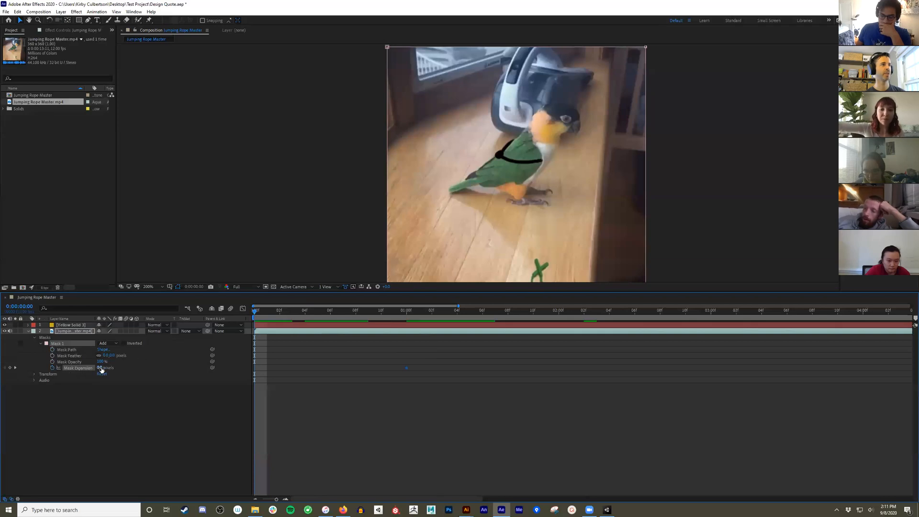
pyautogui.moveTo(99, 368); pyautogui.dragTo(42, 374)
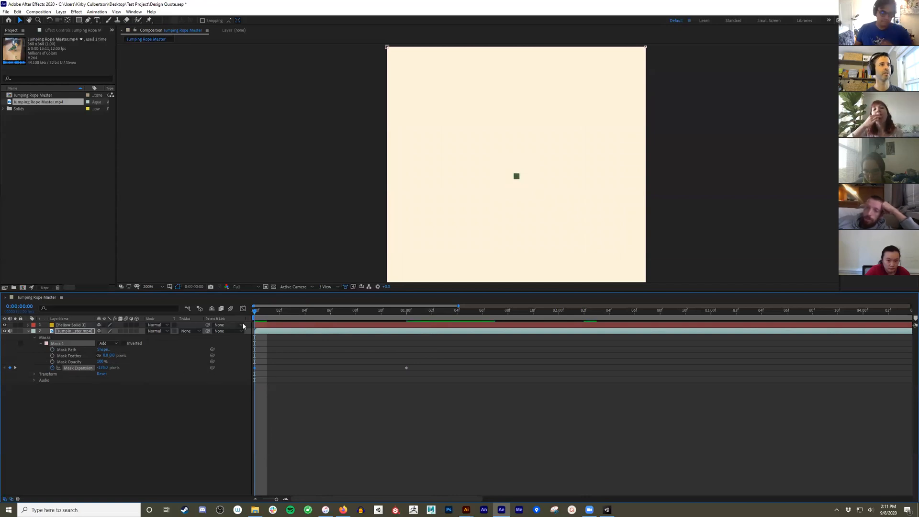
pyautogui.moveTo(253, 313); pyautogui.dragTo(410, 325)
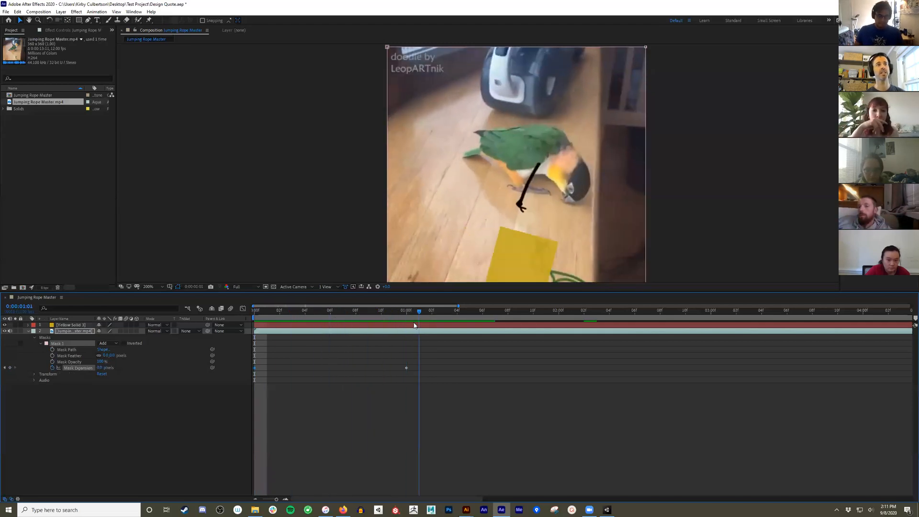
pyautogui.press('Home')
pyautogui.hotkey('ctrl', 'z')
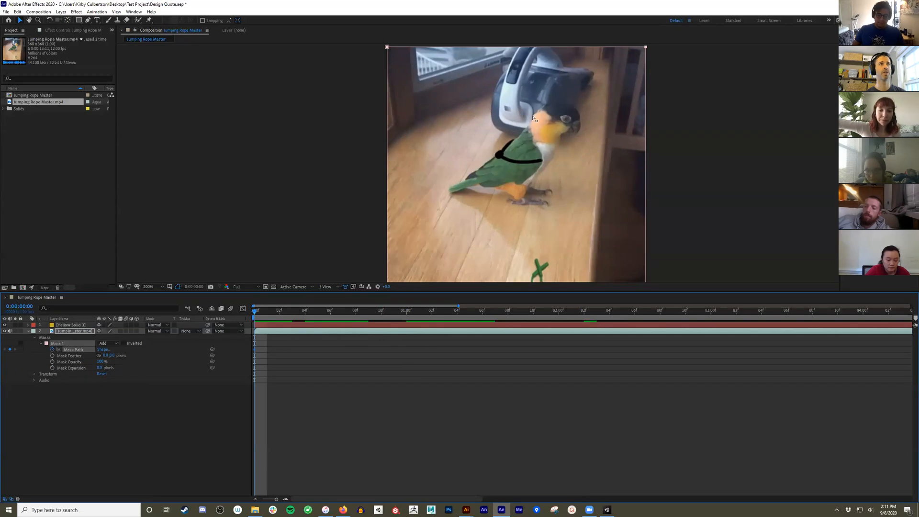
# Step: Keyframe the Mask Path at 0:00:01:00 with the mask's upper-left corner pulled diagonally across to near the lower-right corner
pyautogui.press(',')
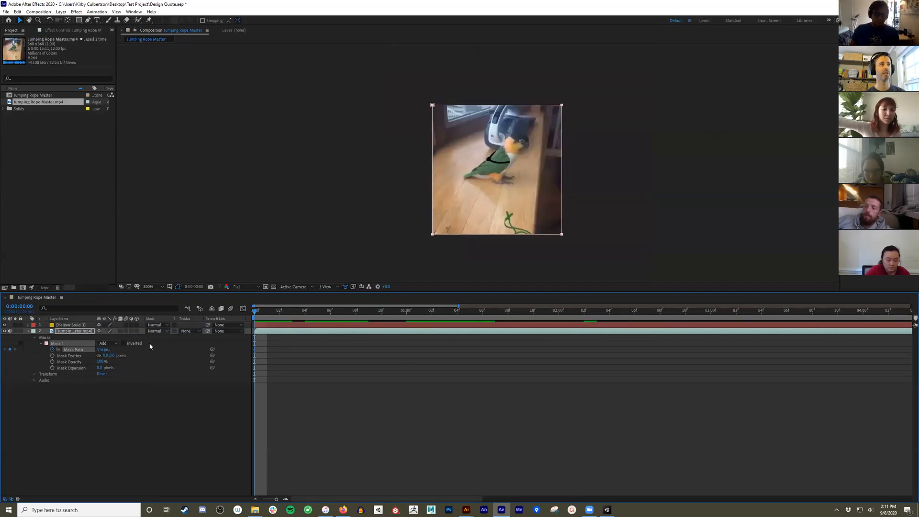
pyautogui.moveTo(400, 90); pyautogui.dragTo(419, 106)
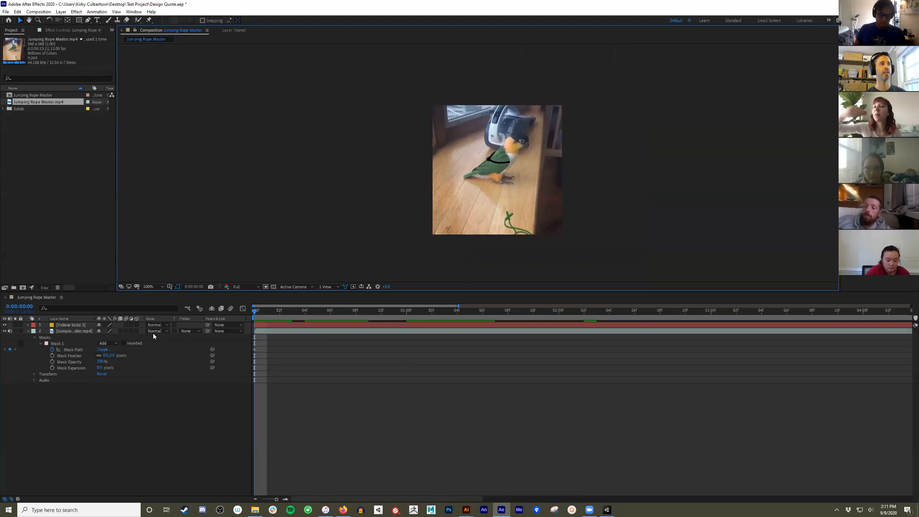
pyautogui.click(71, 350)
pyautogui.moveTo(430, 123); pyautogui.dragTo(406, 75)
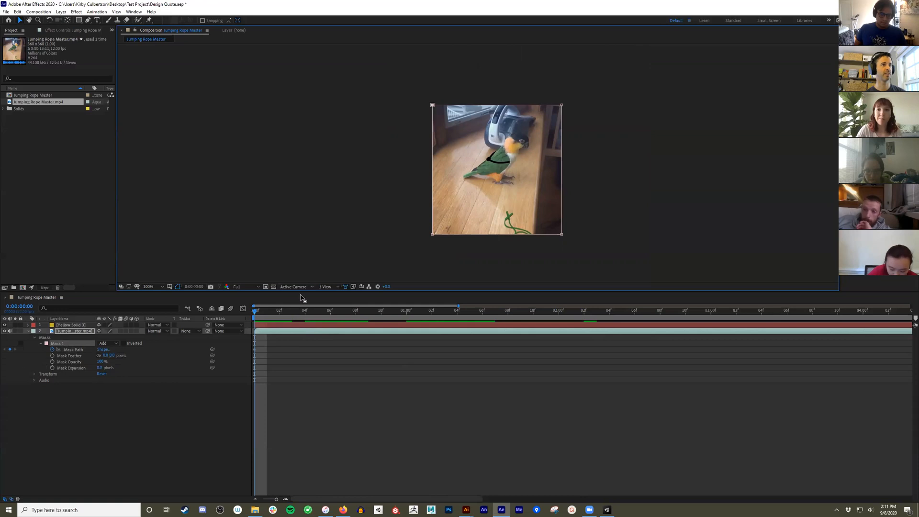
pyautogui.moveTo(318, 314); pyautogui.dragTo(407, 310)
pyautogui.click(435, 110)
pyautogui.moveTo(433, 105); pyautogui.dragTo(541, 217)
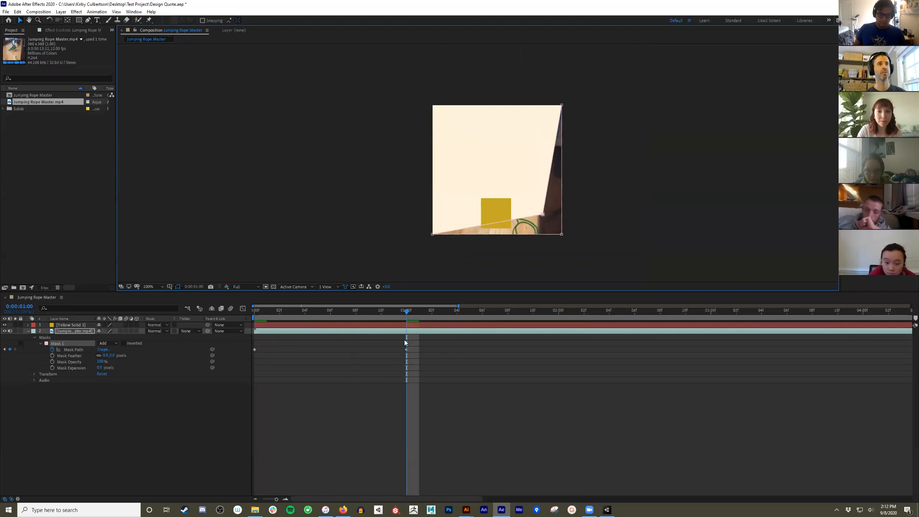
# Step: Scrub through the mask corner's motion, return to 0:00:01:00 and undo the corner move
pyautogui.moveTo(390, 312); pyautogui.dragTo(419, 311)
pyautogui.moveTo(345, 312)
pyautogui.mouseDown()
pyautogui.moveTo(304, 312)
pyautogui.moveTo(390, 311)
pyautogui.moveTo(305, 312)
pyautogui.moveTo(352, 313)
pyautogui.mouseUp()
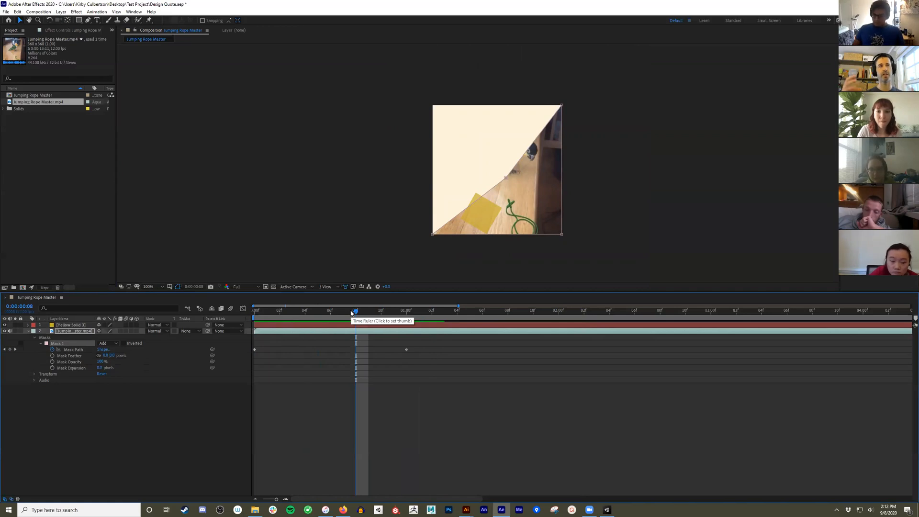
pyautogui.press('k')
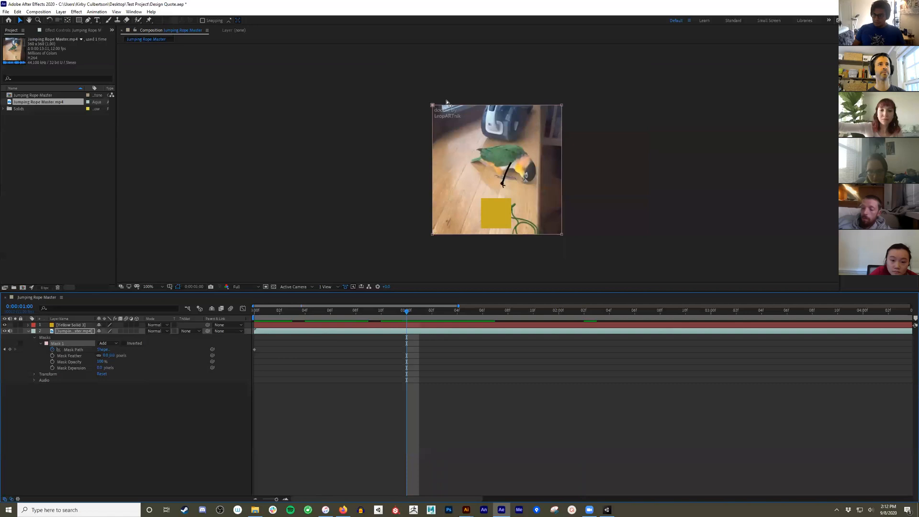
# Step: Enlarge the composition view and add Pen tool vertices at the midpoints of the mask's four edges
pyautogui.scroll(1, 447, 102)
pyautogui.press('h')
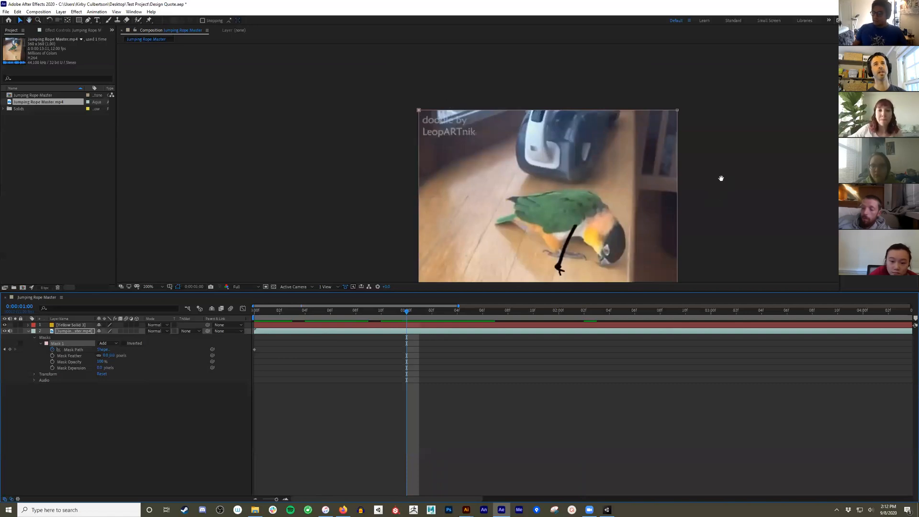
pyautogui.moveTo(720, 176); pyautogui.dragTo(669, 117)
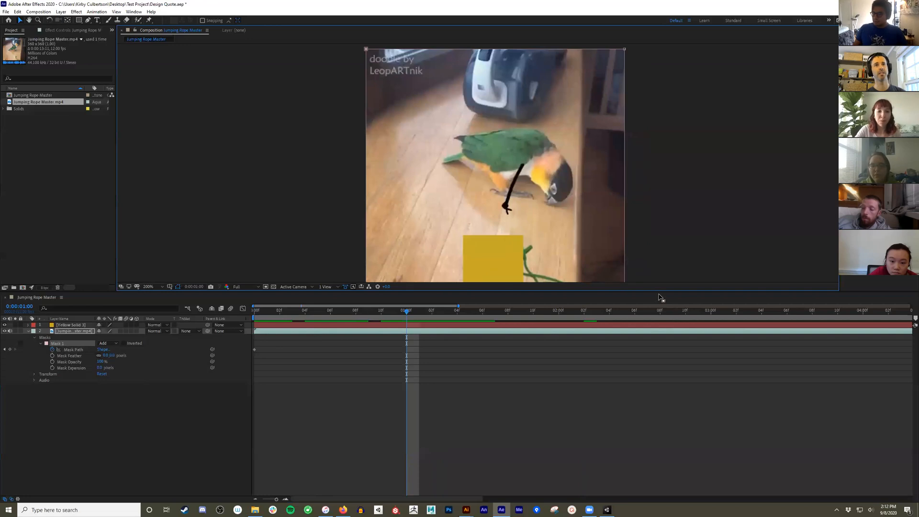
pyautogui.moveTo(659, 299); pyautogui.dragTo(661, 376)
pyautogui.moveTo(695, 272); pyautogui.dragTo(668, 268)
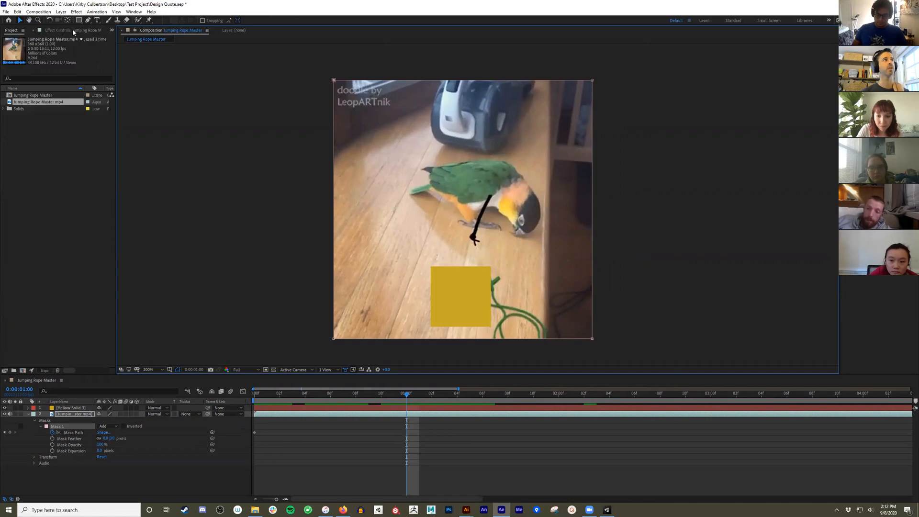
pyautogui.click(89, 21)
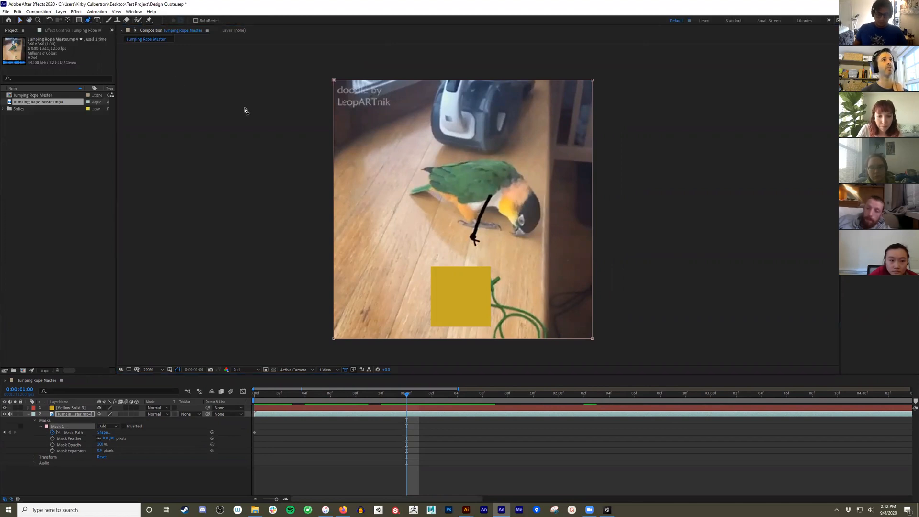
pyautogui.click(463, 80)
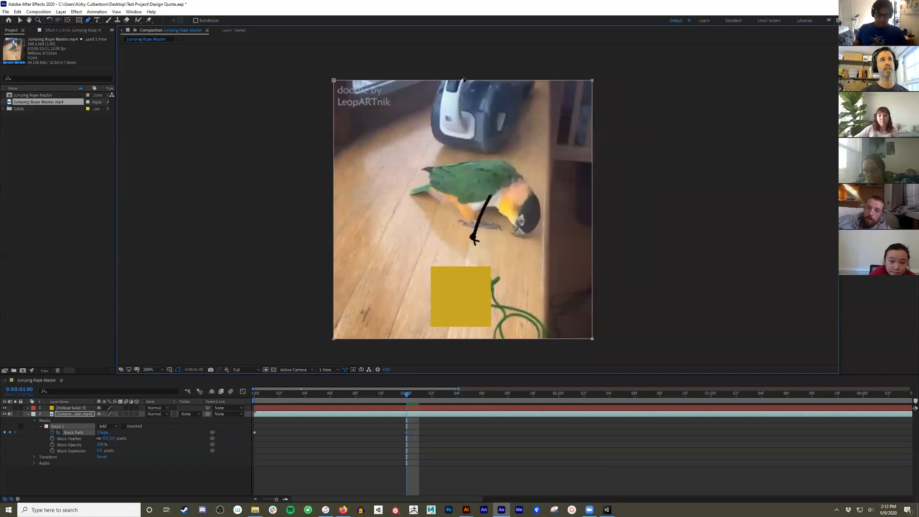
pyautogui.click(334, 205)
pyautogui.click(592, 200)
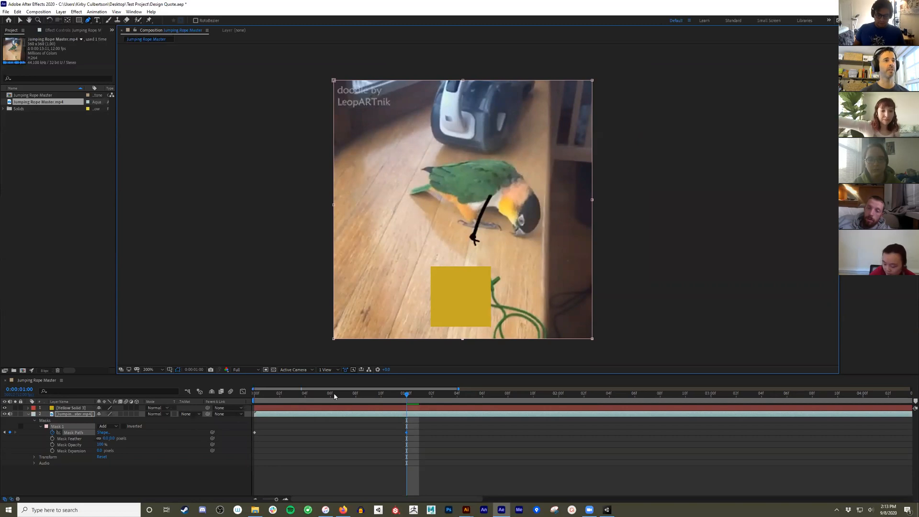
# Step: Remove all Mask Path keyframes and return to 0:00:00:00 with the Selection tool active
pyautogui.click(418, 447)
pyautogui.press('v')
pyautogui.click(53, 433)
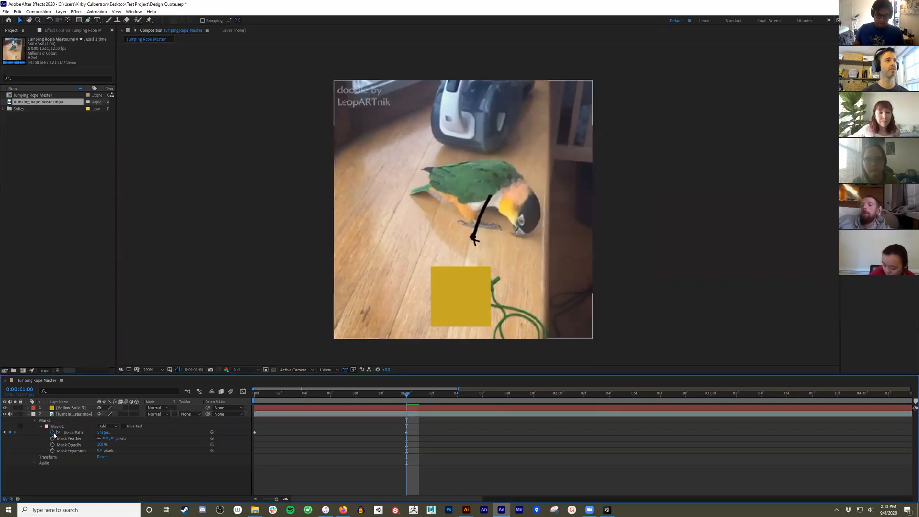
pyautogui.press('Home')
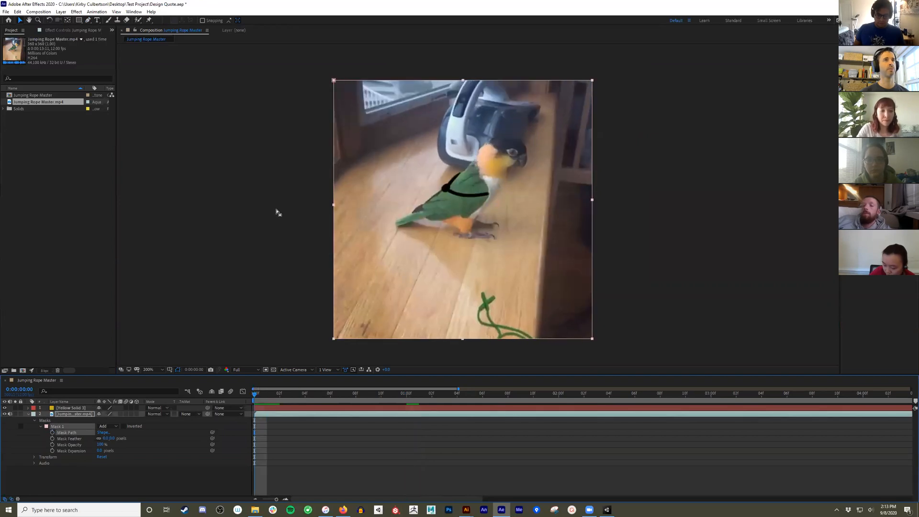
# Step: Select the mask's four corner vertices
pyautogui.moveTo(314, 55); pyautogui.dragTo(364, 108)
pyautogui.moveTo(606, 68); pyautogui.dragTo(609, 206)
pyautogui.moveTo(614, 352); pyautogui.dragTo(550, 324)
pyautogui.moveTo(307, 322); pyautogui.dragTo(342, 357)
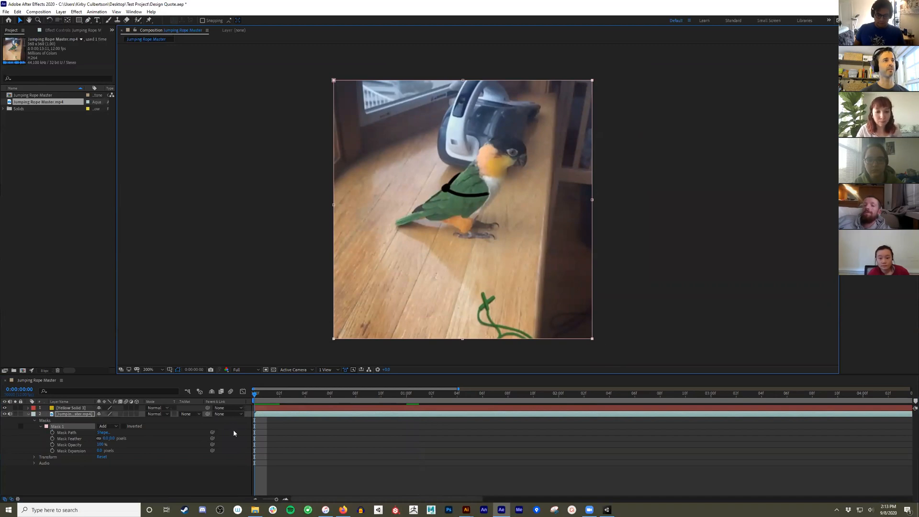
# Step: Keyframe the full-frame Mask Path and move that keyframe to 0:00:01:00
pyautogui.click(52, 432)
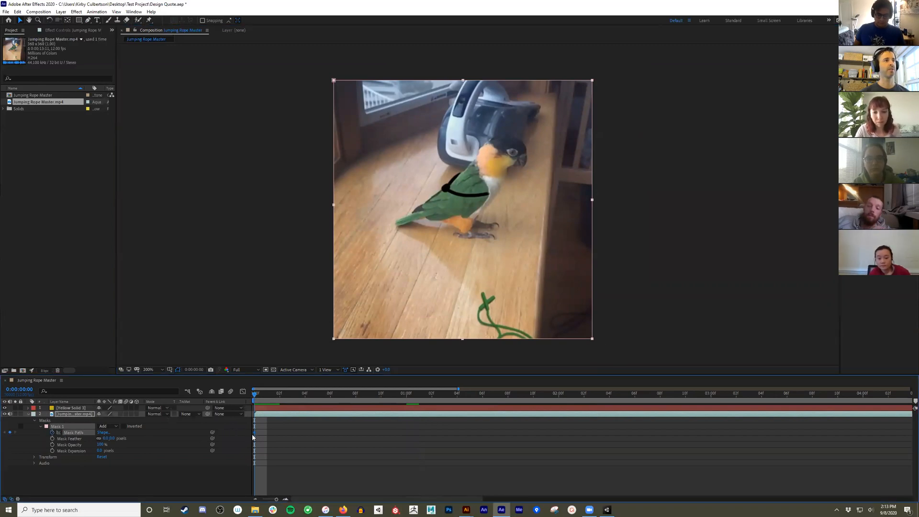
pyautogui.moveTo(255, 432); pyautogui.dragTo(342, 432)
pyautogui.moveTo(417, 433); pyautogui.dragTo(406, 432)
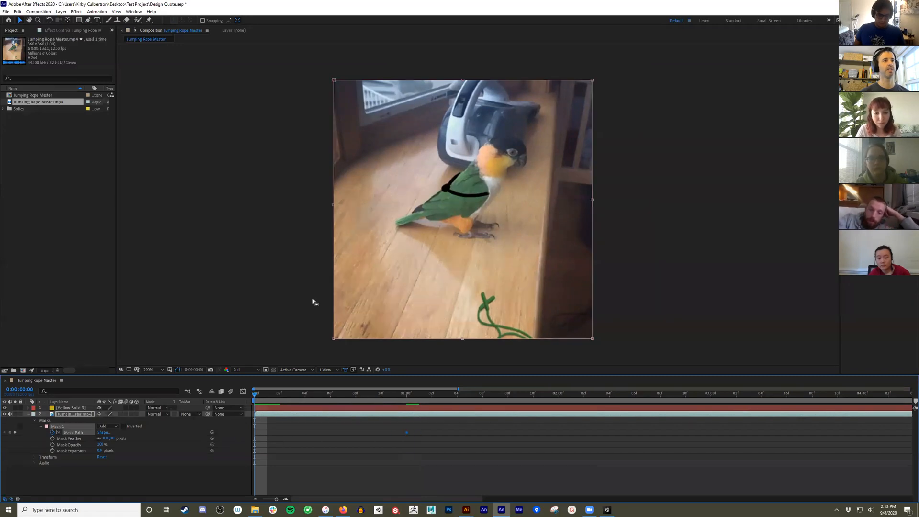
# Step: At 0:00:00:00, pull the mask's four corner vertices to the frame's centre, leaving a thin cross shape
pyautogui.moveTo(334, 81); pyautogui.dragTo(459, 205)
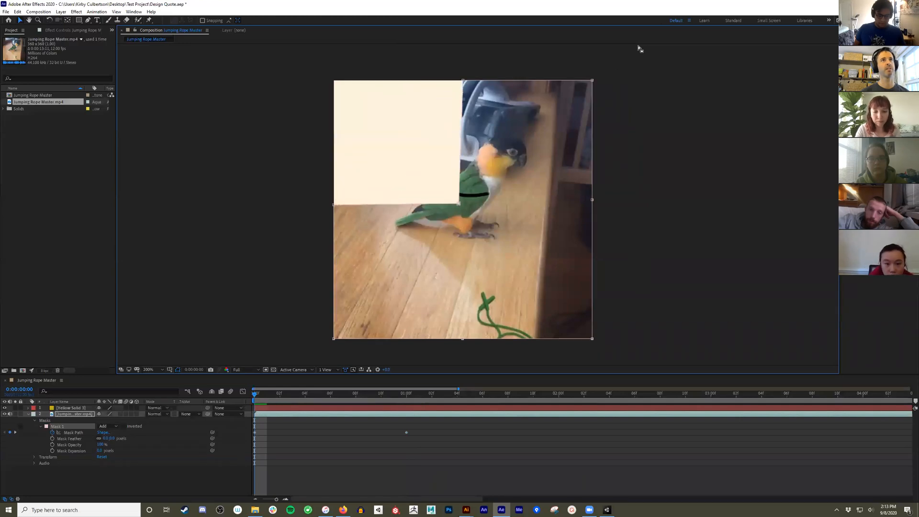
pyautogui.moveTo(593, 80); pyautogui.dragTo(463, 201)
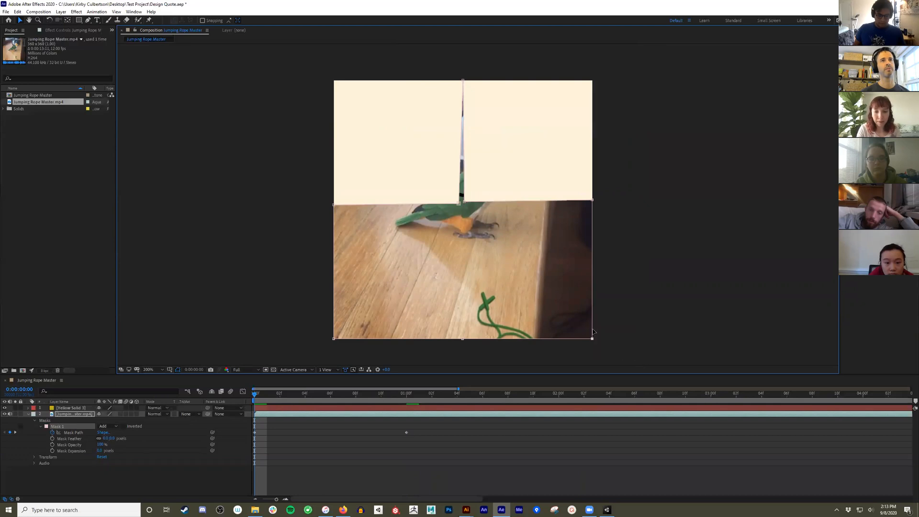
pyautogui.moveTo(592, 342); pyautogui.dragTo(465, 204)
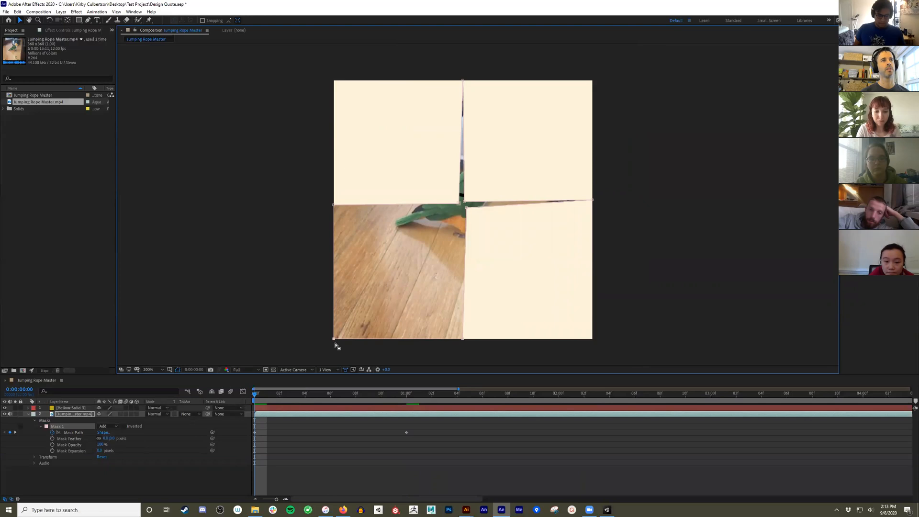
pyautogui.moveTo(335, 342); pyautogui.dragTo(456, 212)
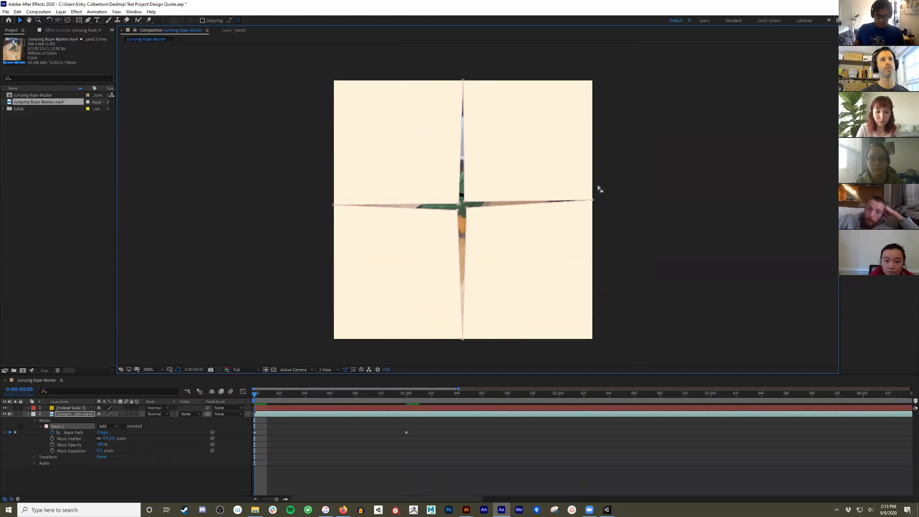
# Step: Scrub and play the mask animation to preview the cross opening into the full frame
pyautogui.moveTo(261, 399); pyautogui.dragTo(367, 386)
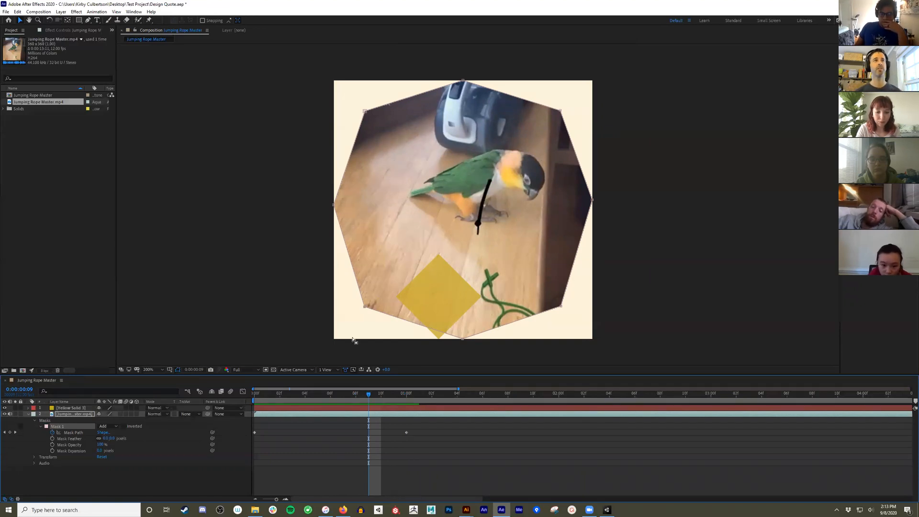
pyautogui.moveTo(295, 390); pyautogui.dragTo(310, 402)
pyautogui.press('space')
pyautogui.press('space')
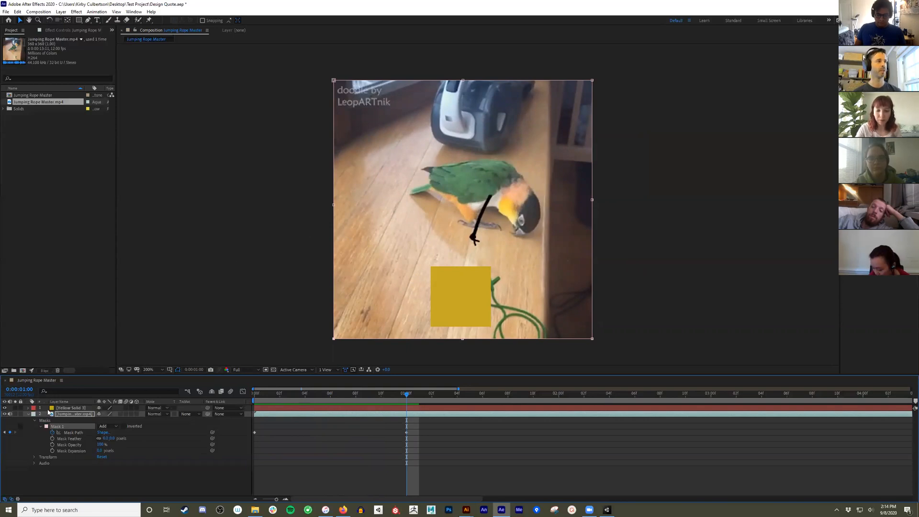
# Step: Delete the Jumping Rope Master video layer from the composition and expand the Yellow Solid layer's properties
pyautogui.click(35, 420)
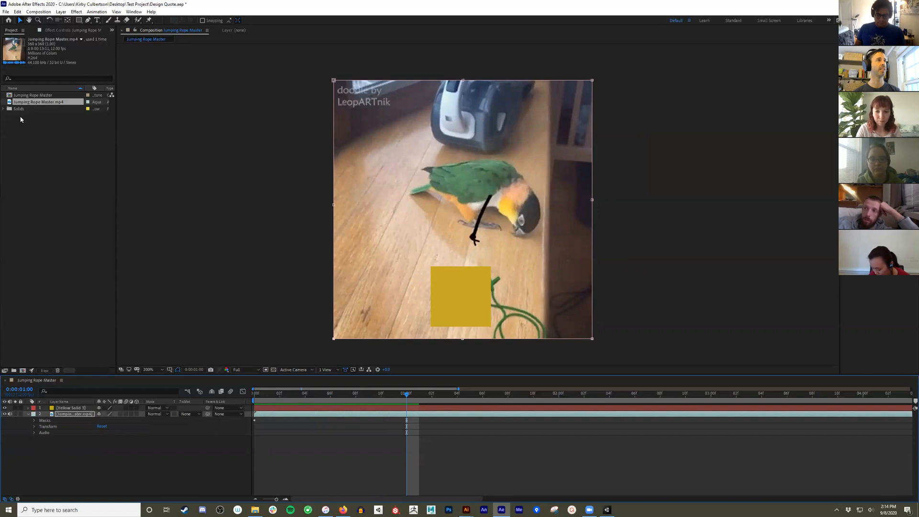
pyautogui.click(227, 220)
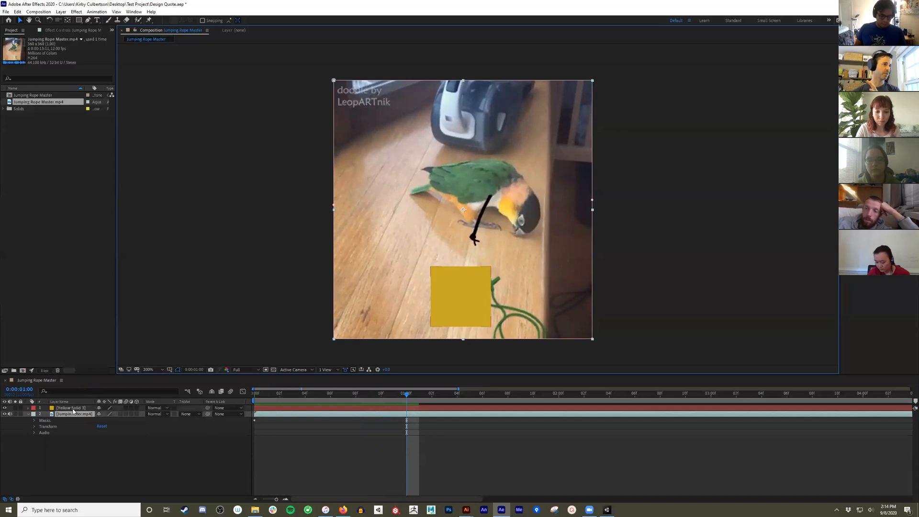
pyautogui.press('Delete')
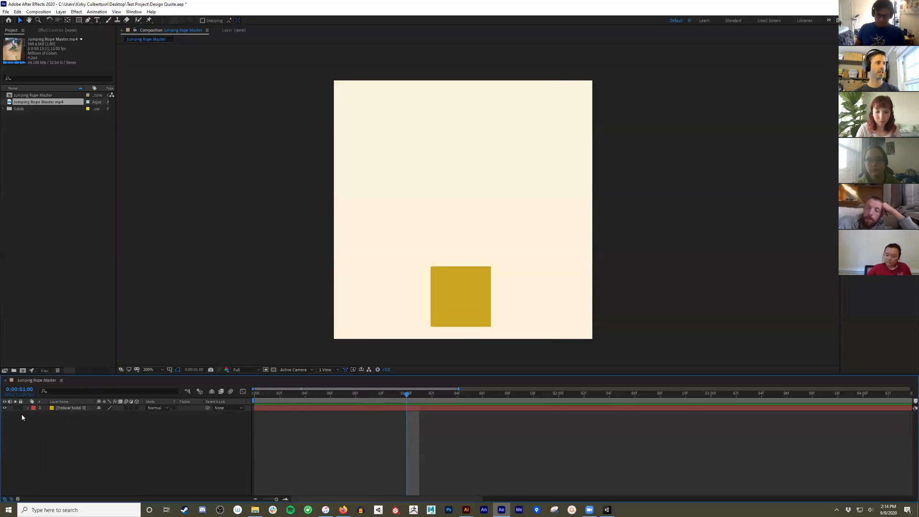
pyautogui.click(28, 408)
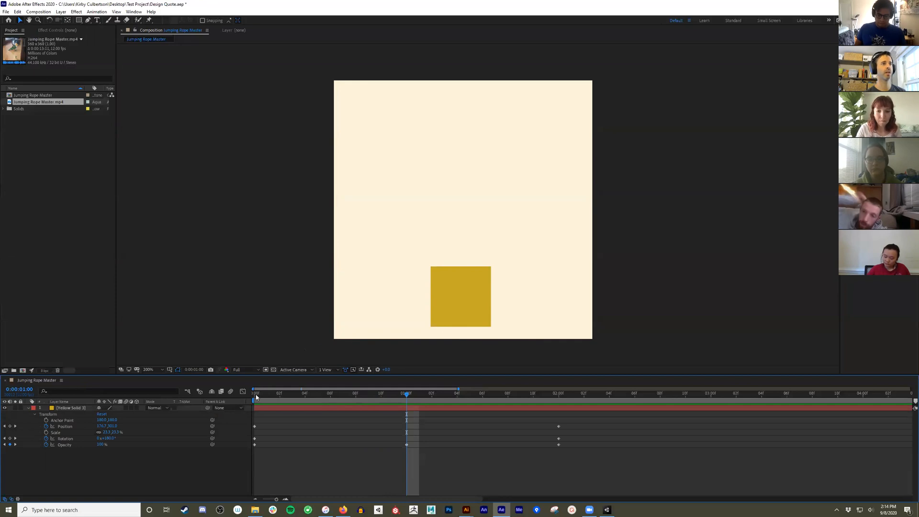
# Step: Display the Yellow Solid's Position speed curve in the Graph Editor and enlarge the timeline area for editing it
pyautogui.click(268, 393)
pyautogui.moveTo(276, 395); pyautogui.dragTo(470, 376)
pyautogui.moveTo(409, 368); pyautogui.dragTo(407, 403)
pyautogui.click(63, 426)
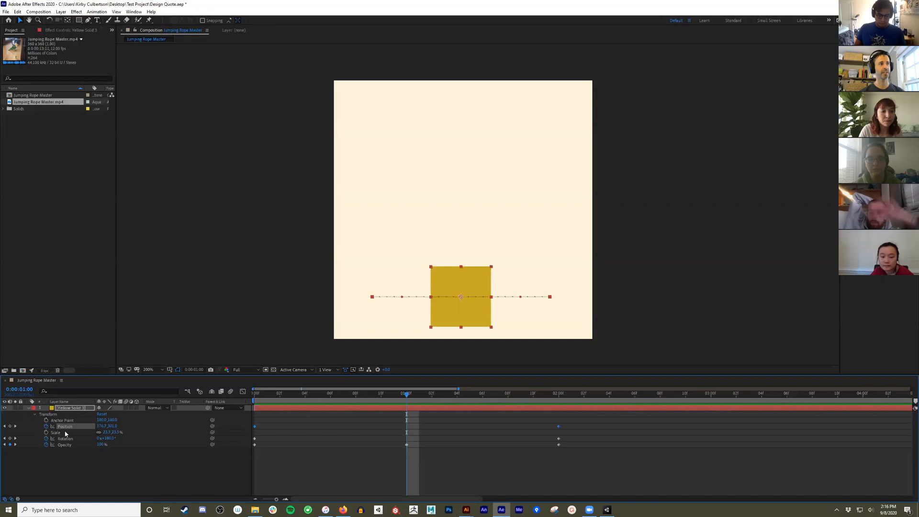
pyautogui.click(242, 392)
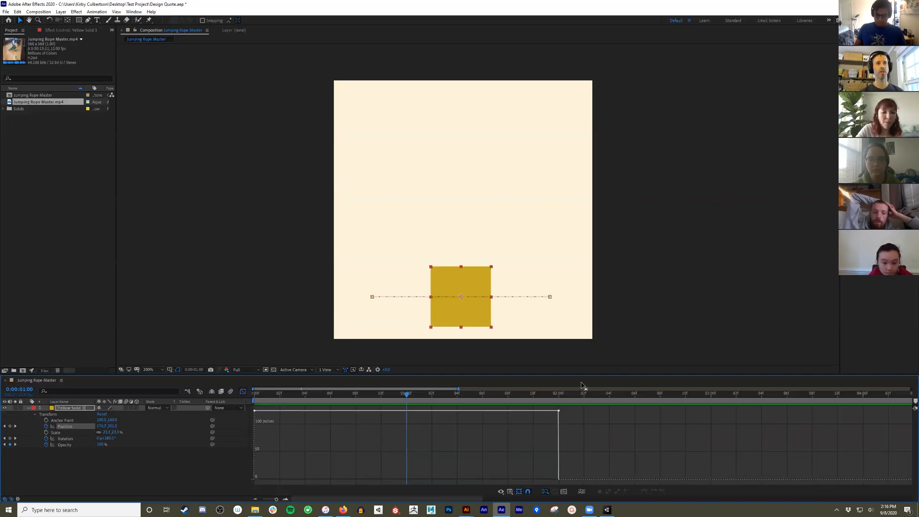
pyautogui.moveTo(585, 373); pyautogui.dragTo(588, 305)
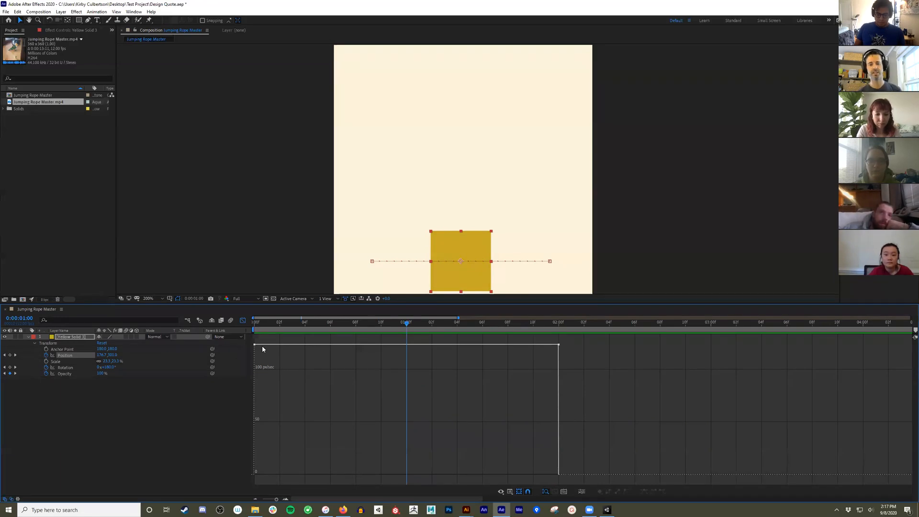
# Step: Raise the first Position keyframe's speed and stretch its handle to about 0:00:01:00 for a fast start, and play the motion
pyautogui.moveTo(257, 345)
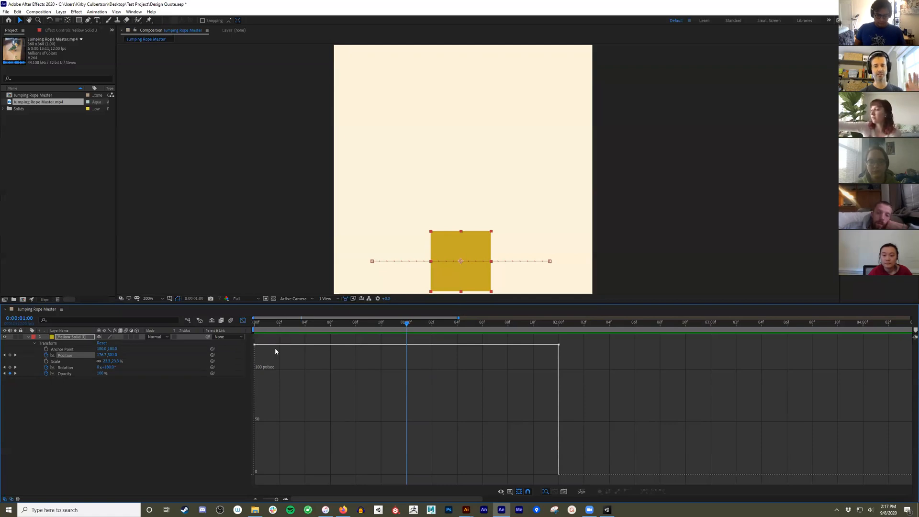
pyautogui.click(258, 346)
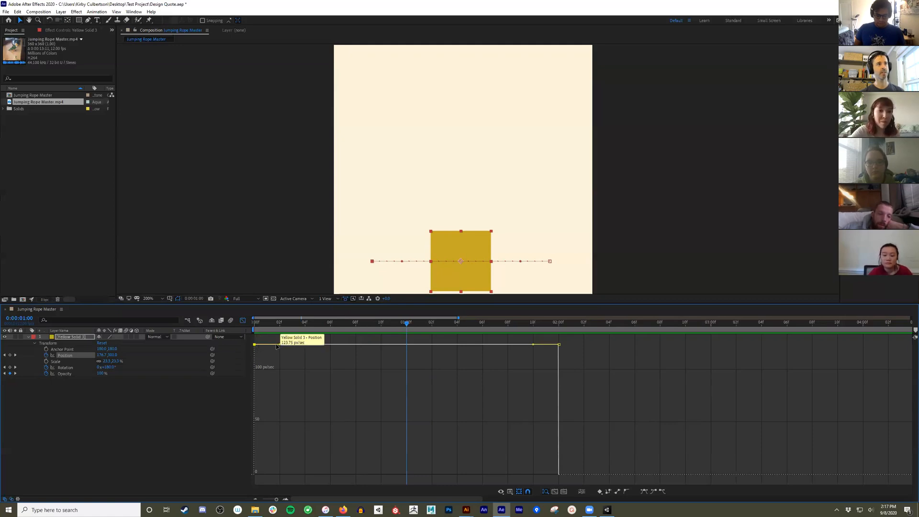
pyautogui.moveTo(281, 345)
pyautogui.mouseDown()
pyautogui.moveTo(262, 341)
pyautogui.moveTo(259, 322)
pyautogui.moveTo(283, 354)
pyautogui.mouseUp()
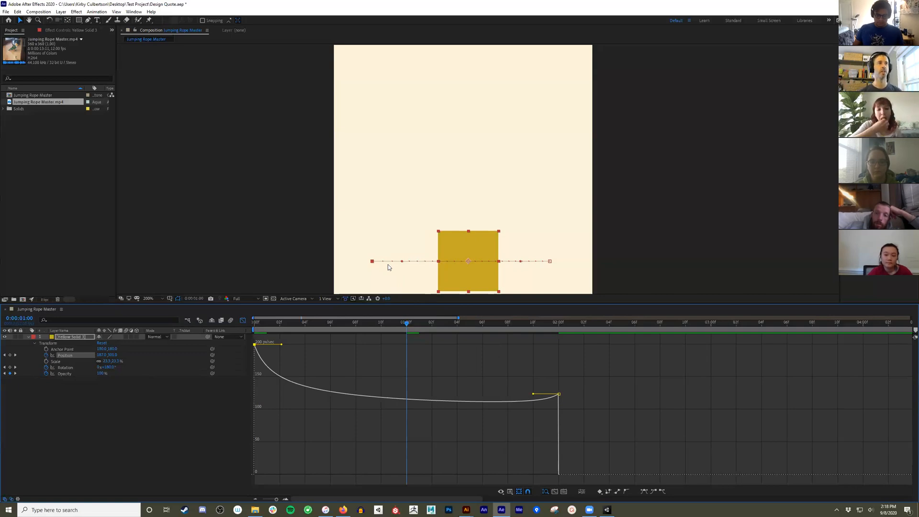
pyautogui.click(340, 397)
pyautogui.press('-')
pyautogui.press('-')
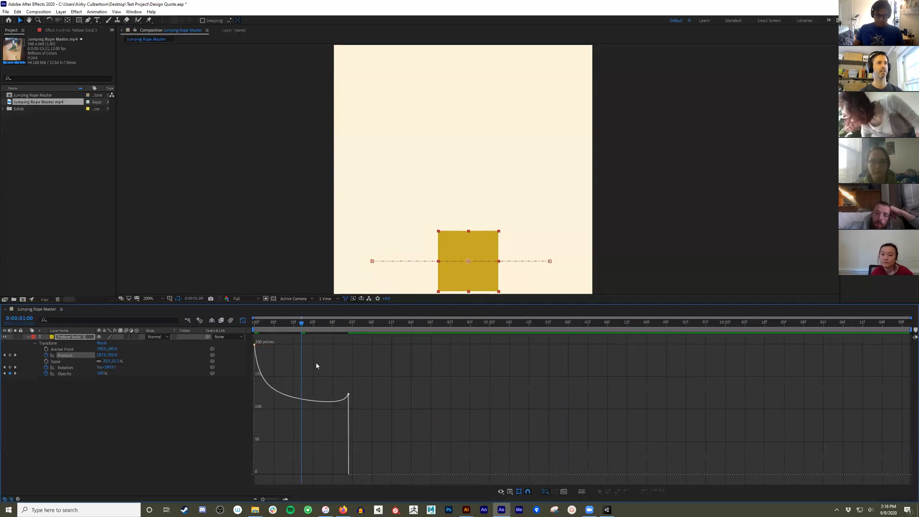
pyautogui.moveTo(262, 356); pyautogui.dragTo(313, 334)
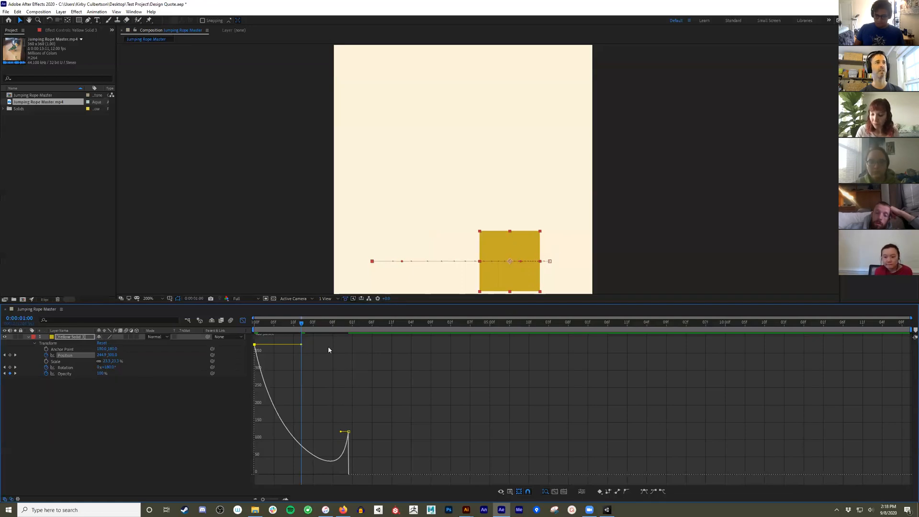
pyautogui.press('space')
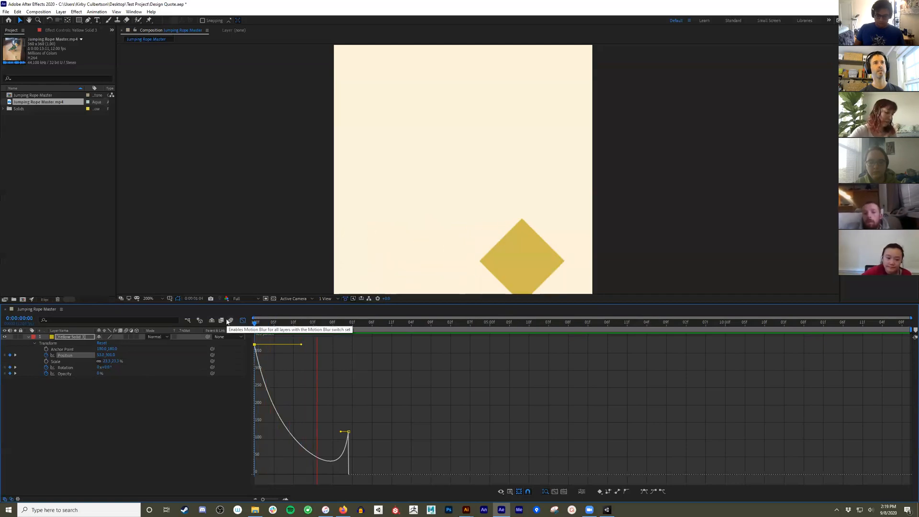
pyautogui.press('space')
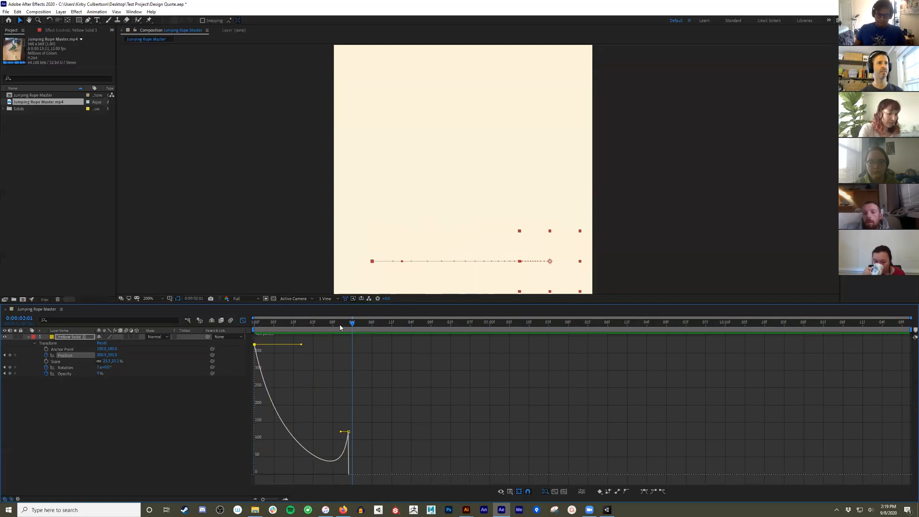
# Step: Remove the Yellow Solid's Opacity keyframes and set its Opacity to 100%
pyautogui.click(314, 324)
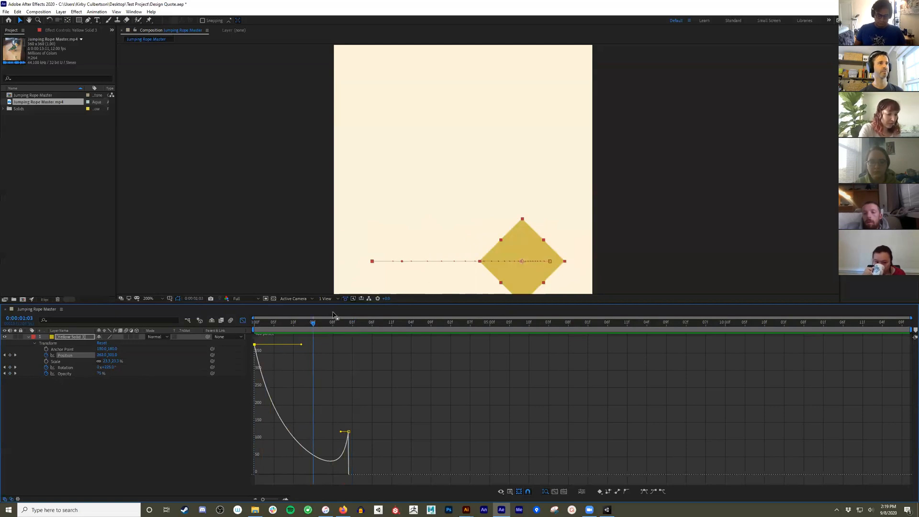
pyautogui.click(331, 320)
pyautogui.click(311, 323)
pyautogui.moveTo(311, 323); pyautogui.dragTo(315, 324)
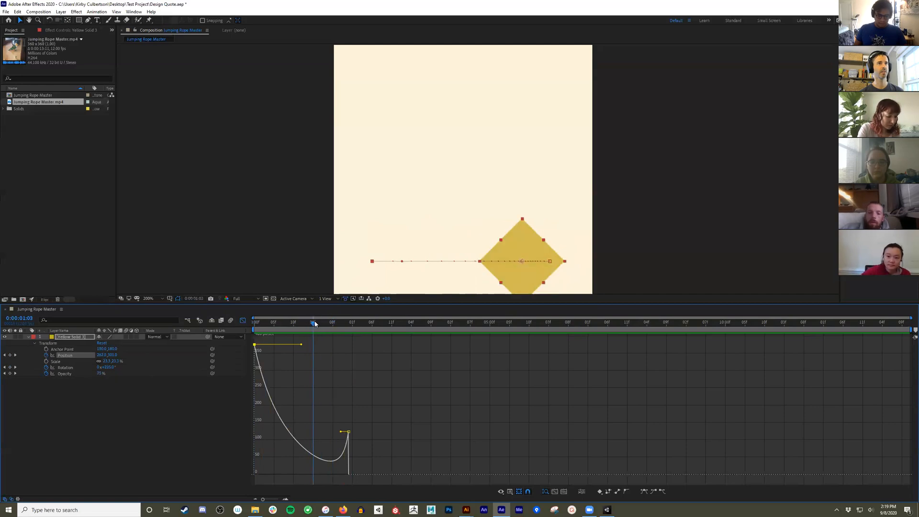
pyautogui.click(46, 373)
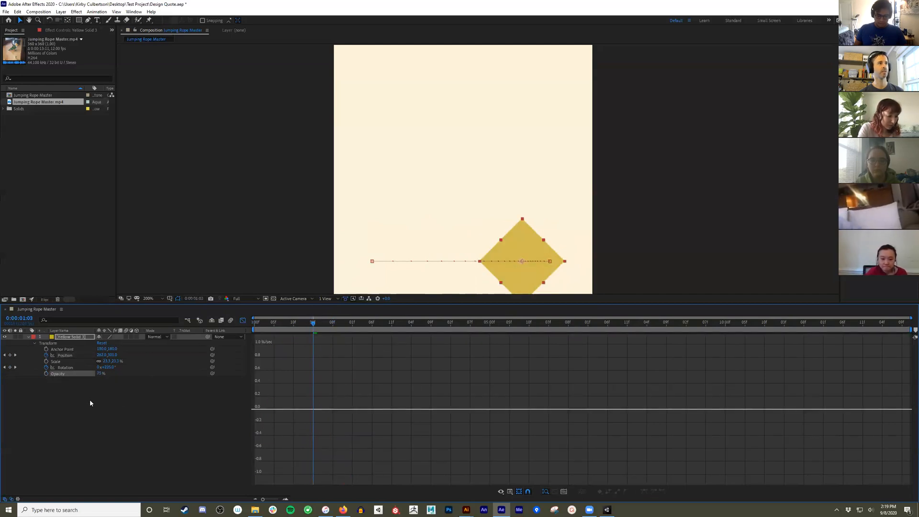
pyautogui.moveTo(97, 372); pyautogui.dragTo(216, 345)
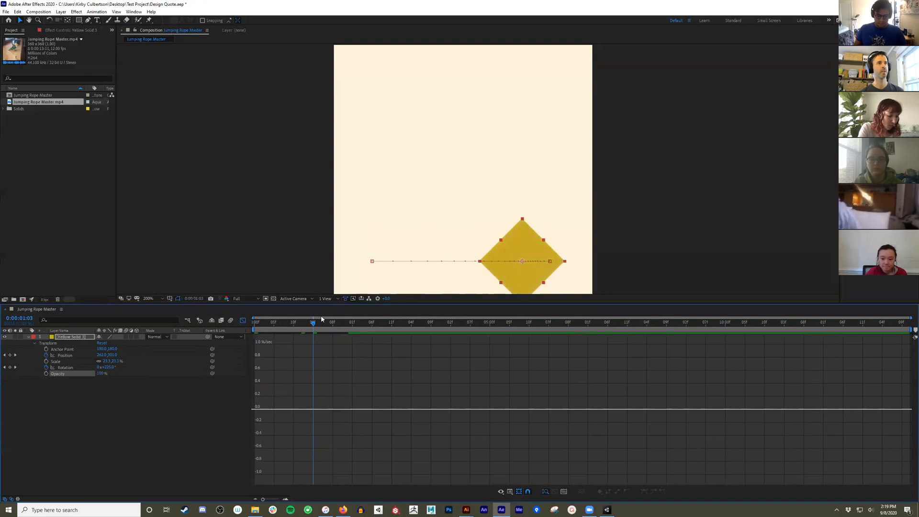
# Step: Replay the Yellow Solid's animation from the beginning several times to check the eased motion at full opacity
pyautogui.click(255, 323)
pyautogui.press('space')
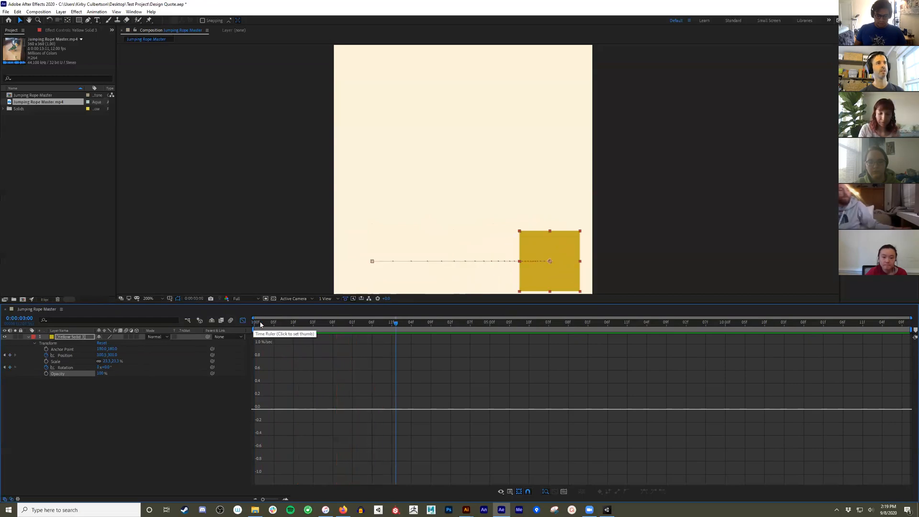
pyautogui.moveTo(255, 325); pyautogui.dragTo(260, 324)
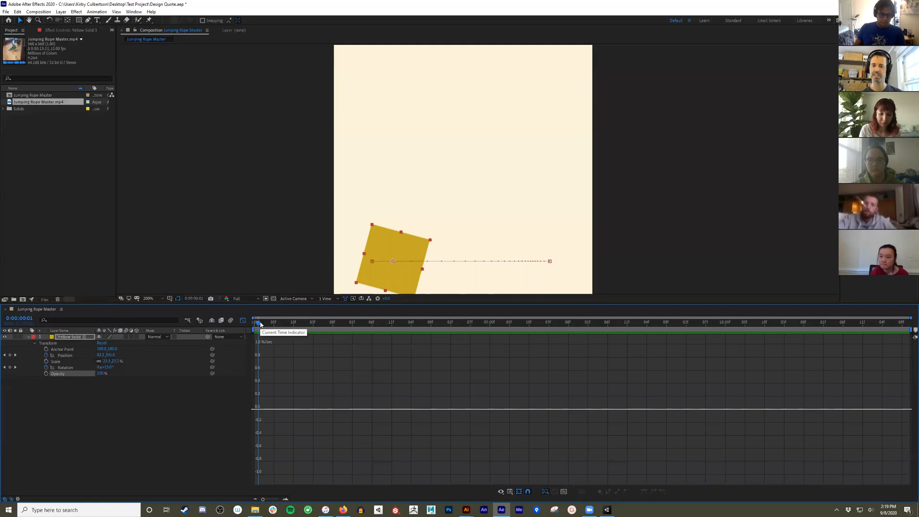
pyautogui.press('space')
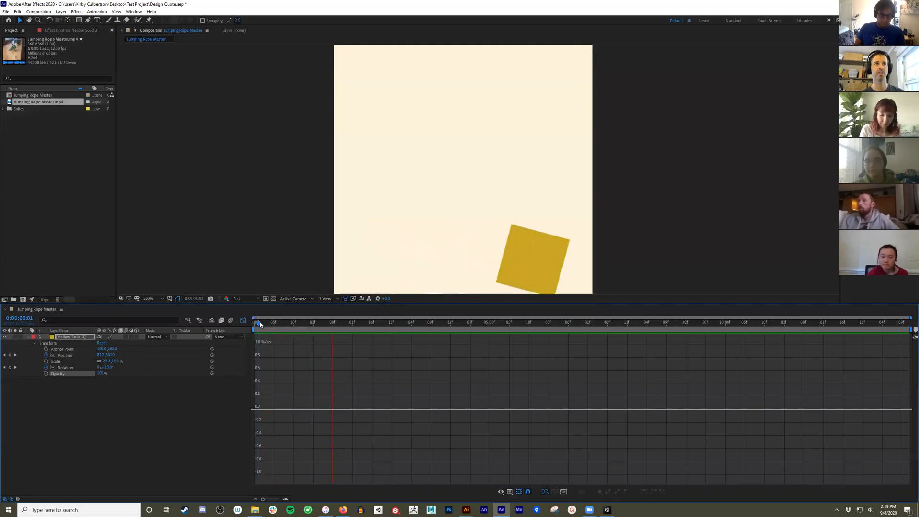
pyautogui.press('space')
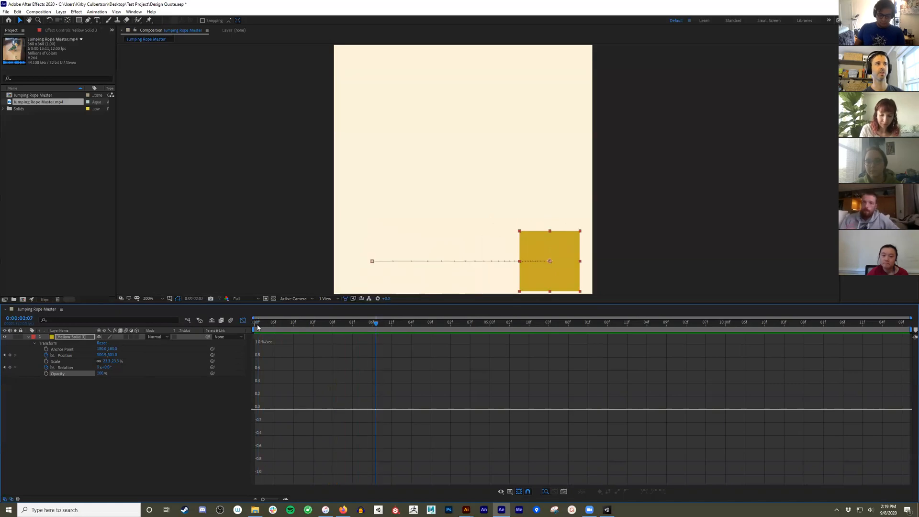
pyautogui.click(259, 326)
pyautogui.press('space')
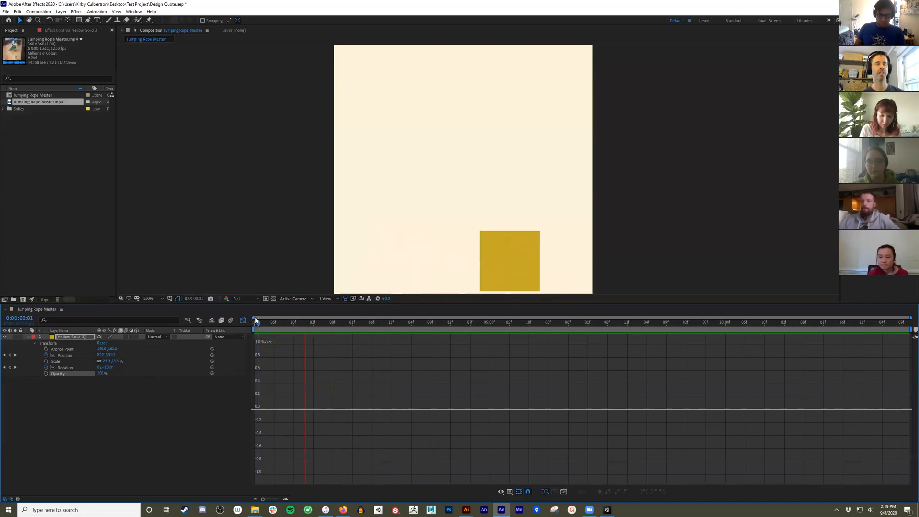
pyautogui.press('space')
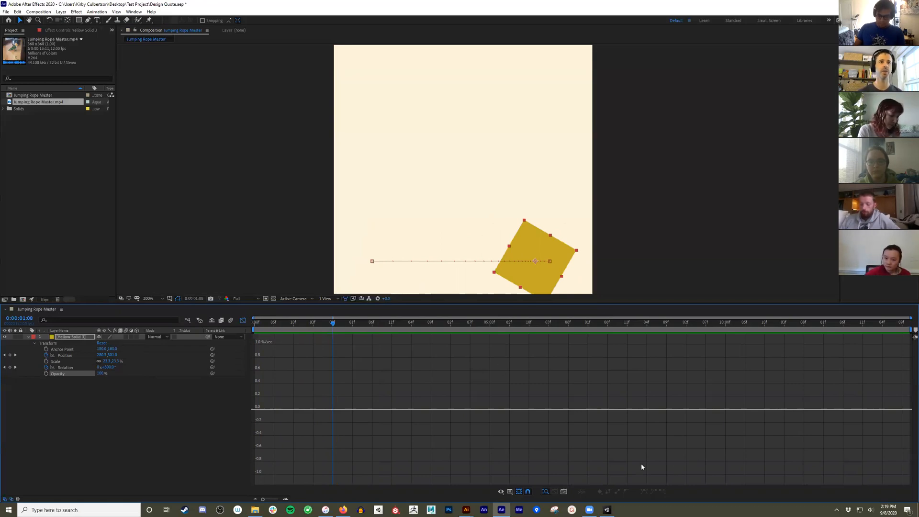
# Step: Switch the Graph Editor to the value graph and separate Position into X and Y dimensions
pyautogui.click(510, 491)
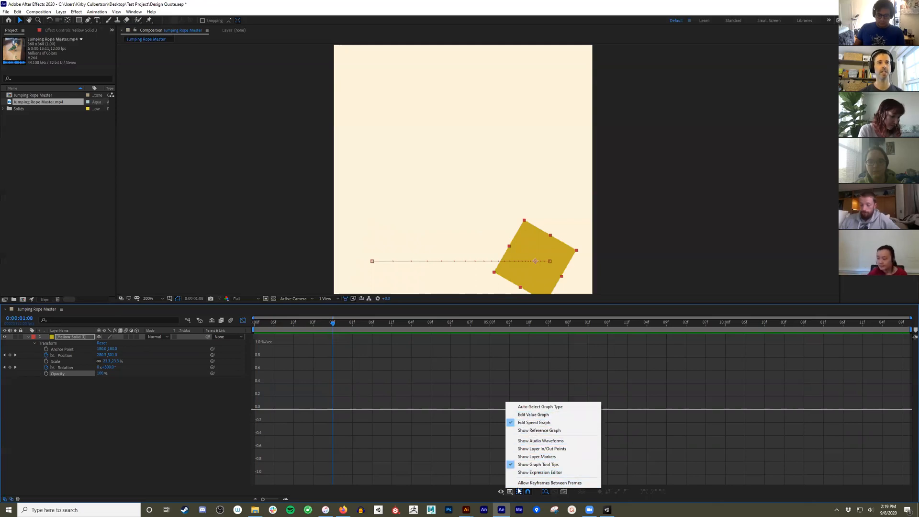
pyautogui.click(545, 416)
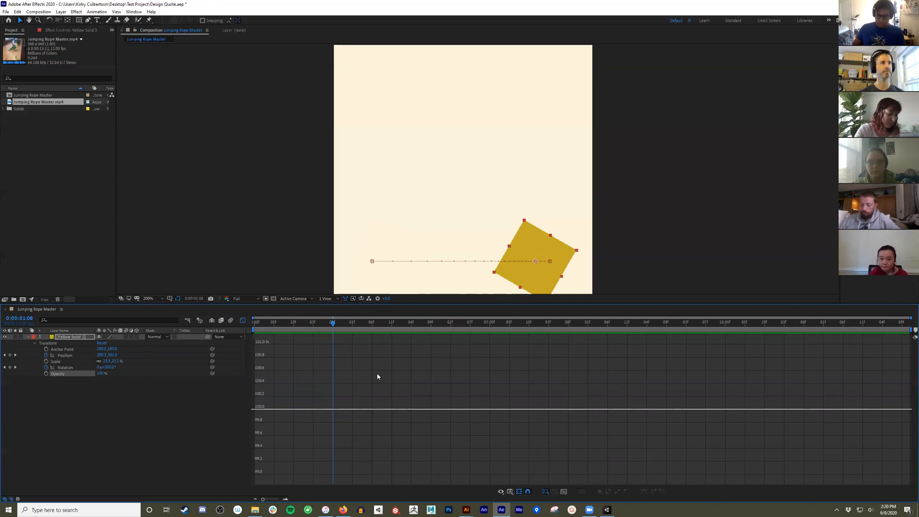
pyautogui.click(69, 355)
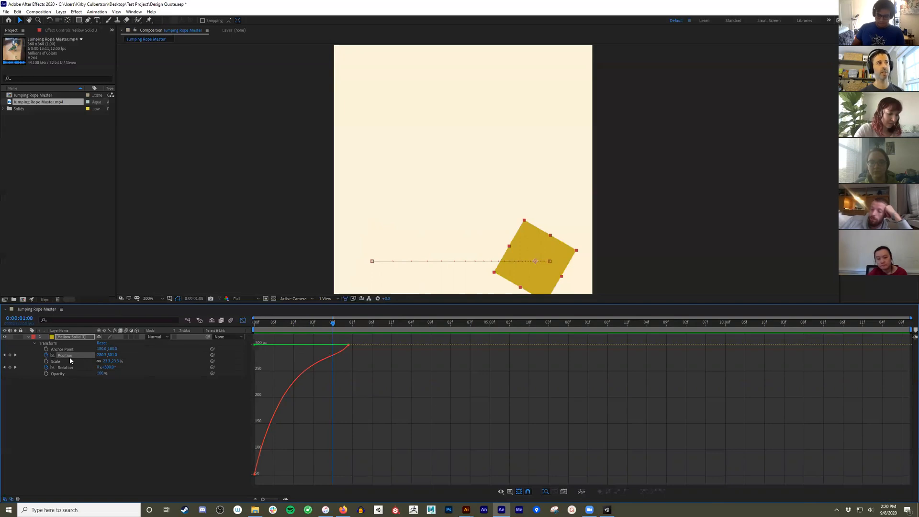
pyautogui.click(583, 492)
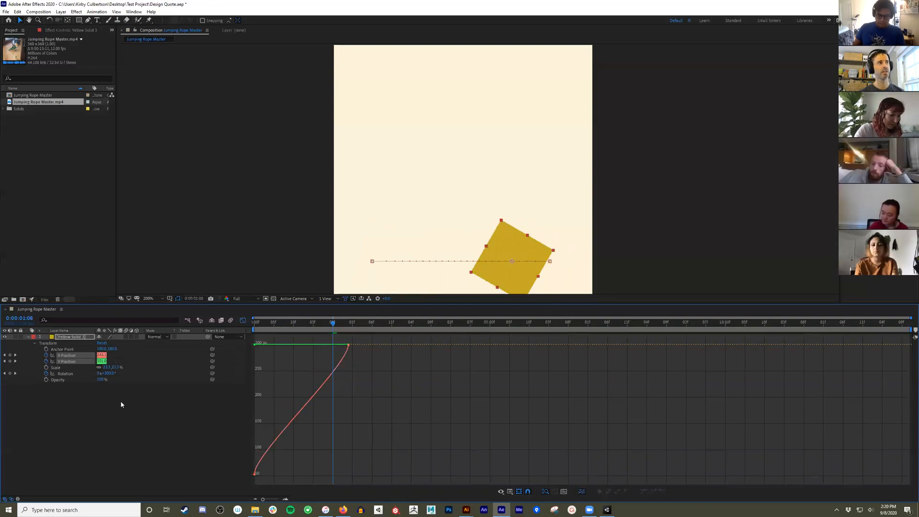
pyautogui.click(69, 356)
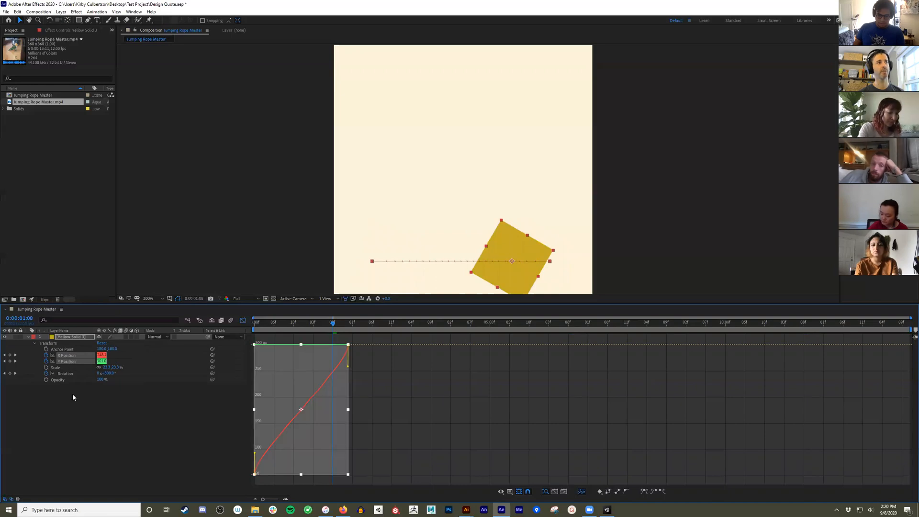
pyautogui.click(73, 393)
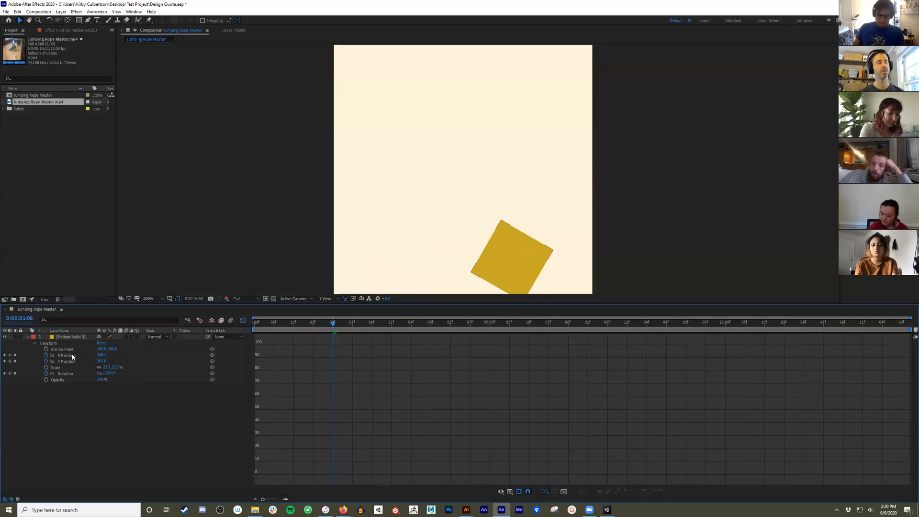
# Step: On the X Position value curve, stretch the first keyframe's handle steeply upward to about 230 px for a fast start
pyautogui.click(68, 357)
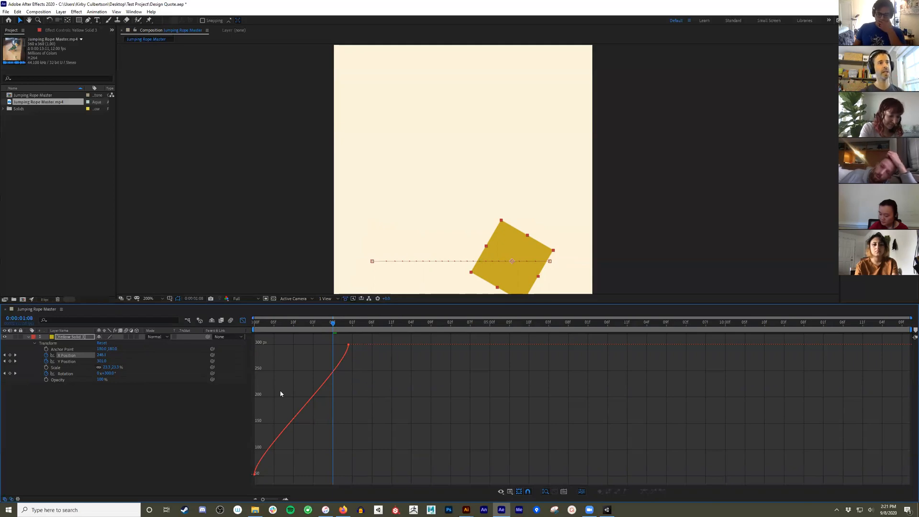
pyautogui.moveTo(383, 336); pyautogui.dragTo(334, 483)
pyautogui.moveTo(392, 475); pyautogui.dragTo(329, 414)
pyautogui.moveTo(390, 477); pyautogui.dragTo(243, 343)
pyautogui.click(273, 476)
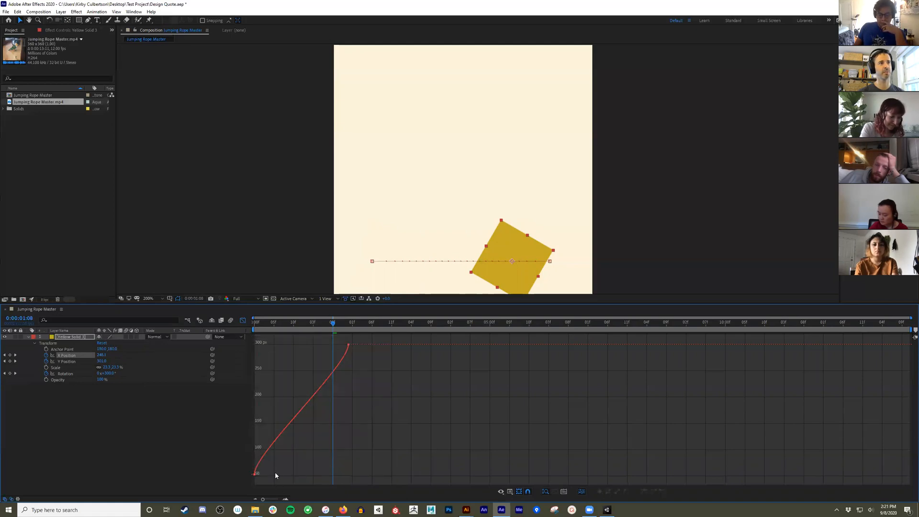
pyautogui.moveTo(252, 478); pyautogui.dragTo(274, 459)
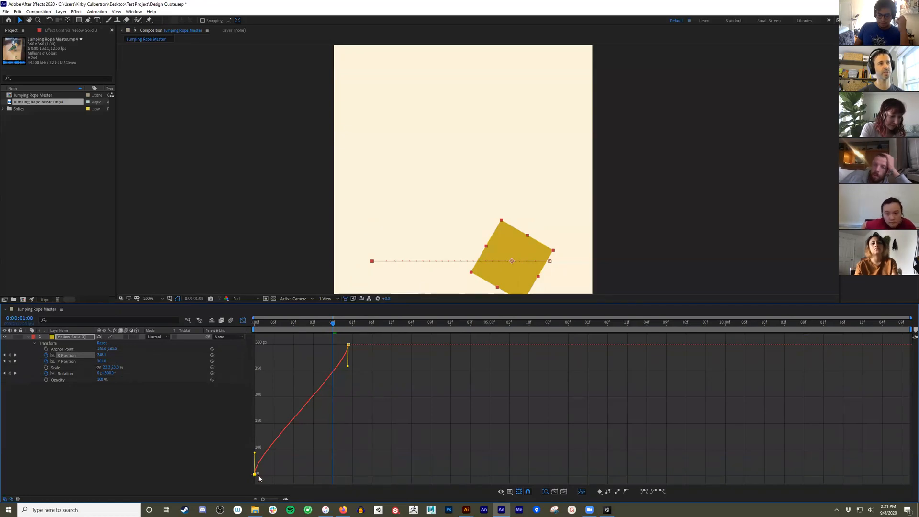
pyautogui.moveTo(255, 453); pyautogui.dragTo(257, 377)
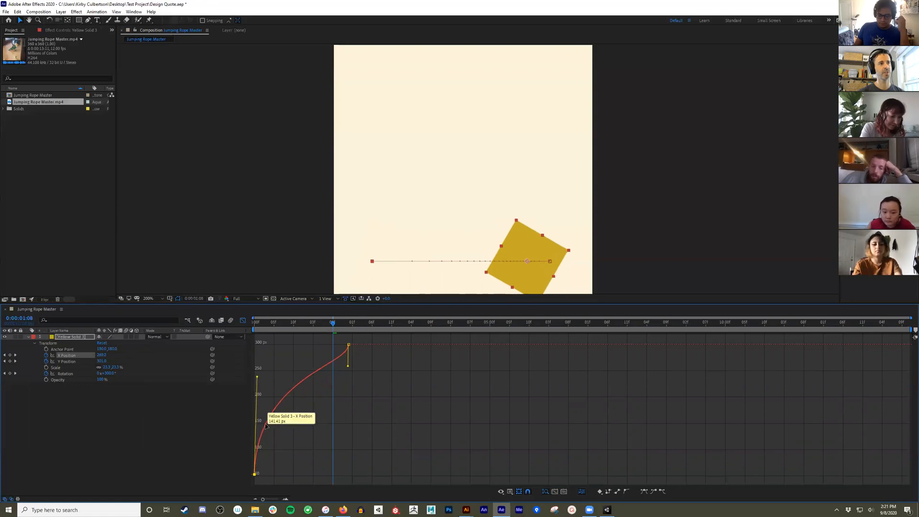
# Step: Flatten the last X Position keyframe's handle to horizontal and lengthen it back in time so the motion eases to a stop
pyautogui.click(323, 380)
pyautogui.click(348, 345)
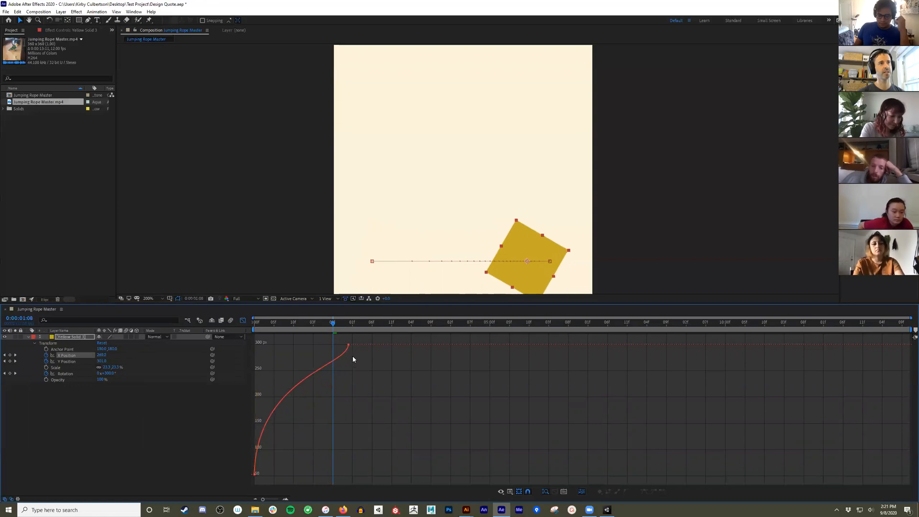
pyautogui.moveTo(348, 367); pyautogui.dragTo(324, 345)
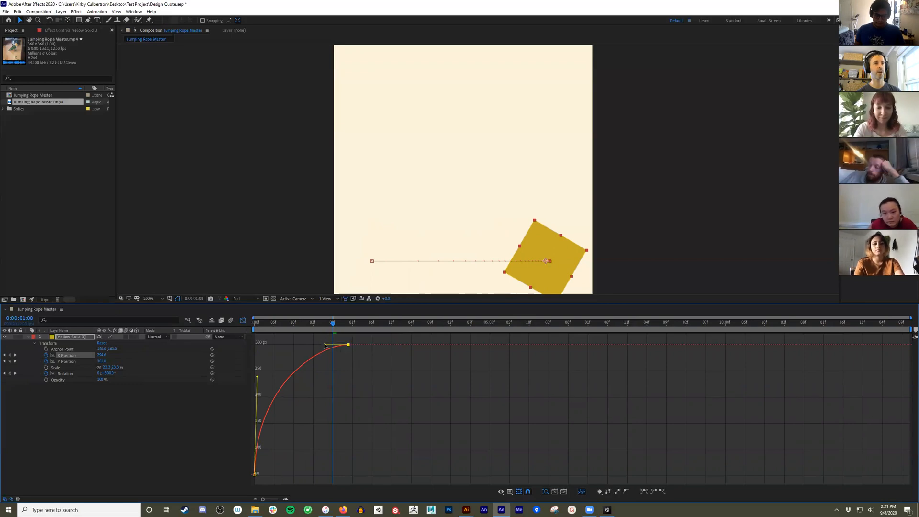
pyautogui.moveTo(325, 344); pyautogui.dragTo(316, 344)
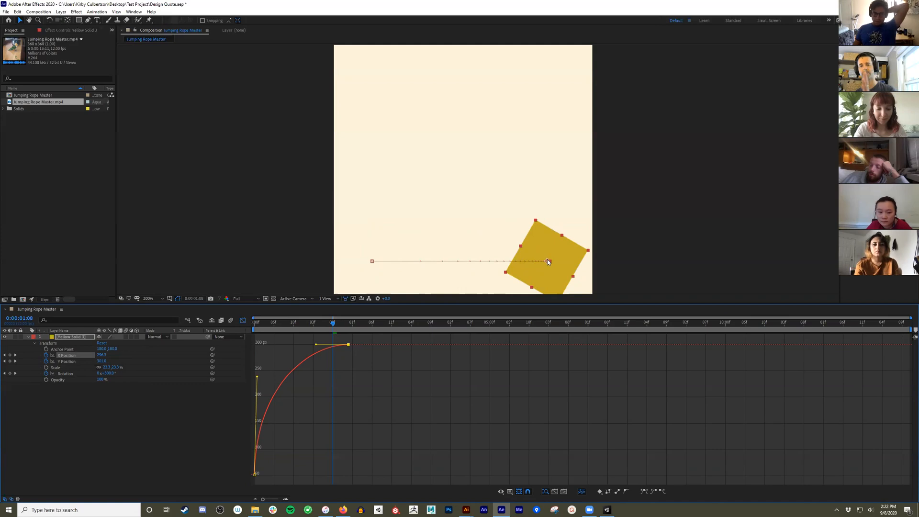
# Step: Add a keyframe to the Yellow Solid's Y Position curve at 0:00:01:01
pyautogui.click(68, 362)
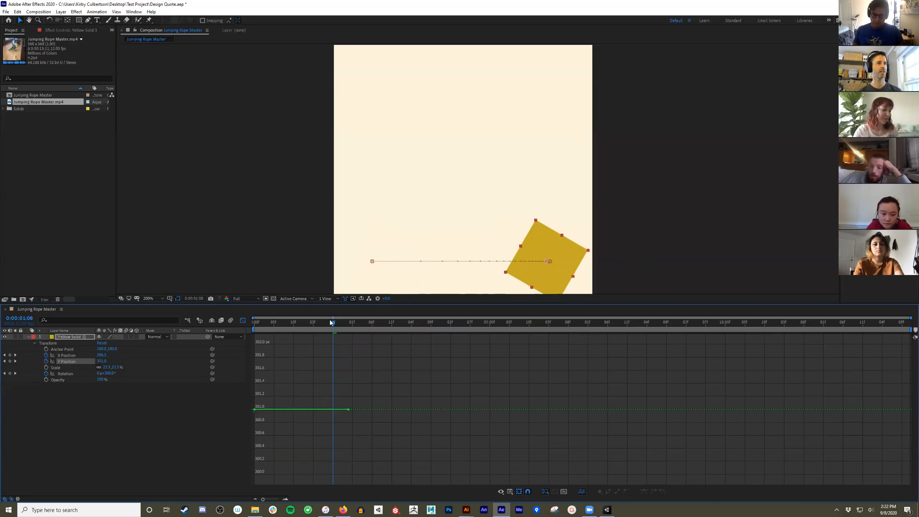
pyautogui.moveTo(330, 322); pyautogui.dragTo(305, 330)
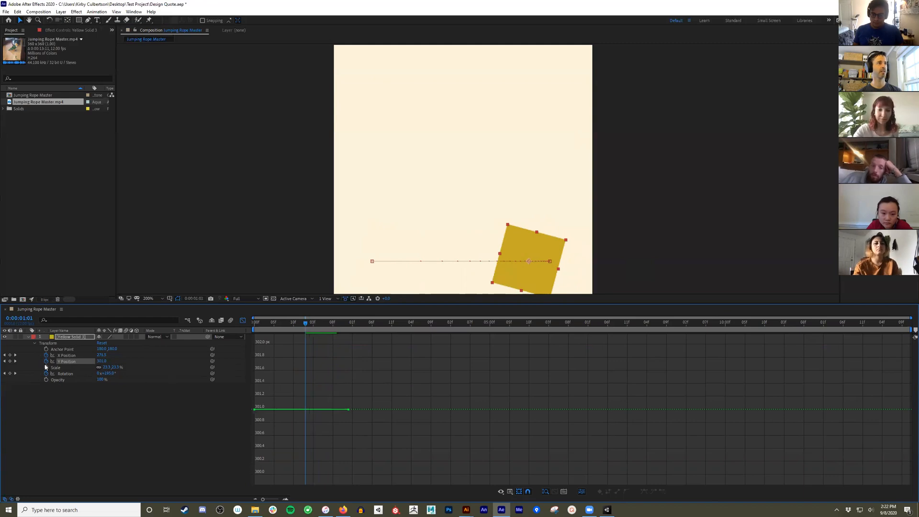
pyautogui.click(10, 363)
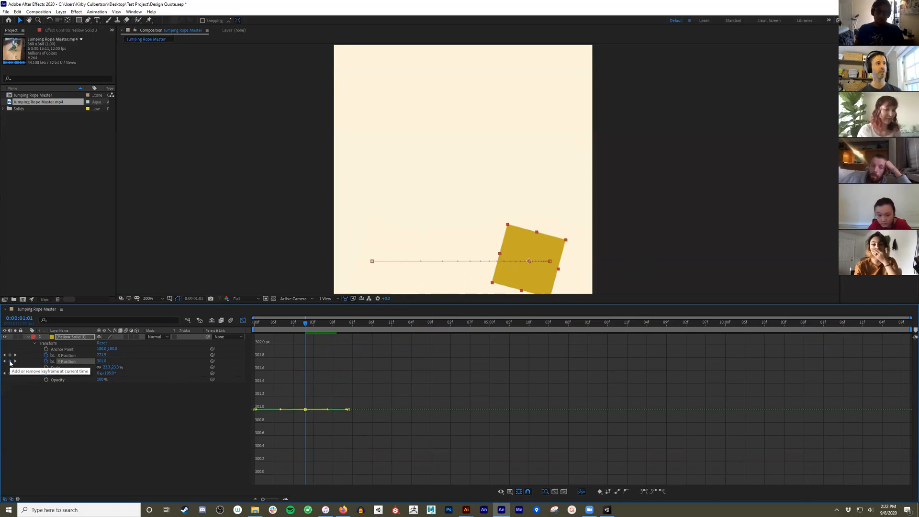
# Step: Raise the middle Y Position keyframe on the value graph to about 302 px
pyautogui.moveTo(312, 394); pyautogui.dragTo(288, 432)
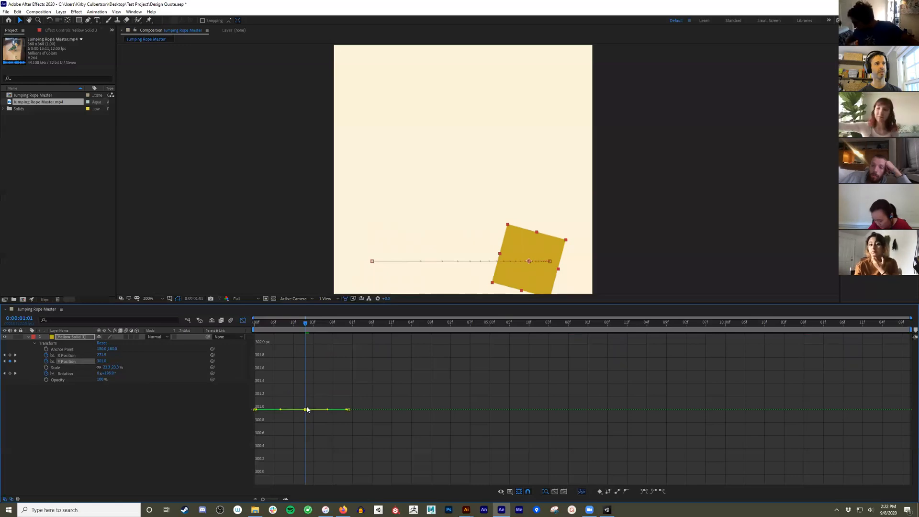
pyautogui.click(306, 403)
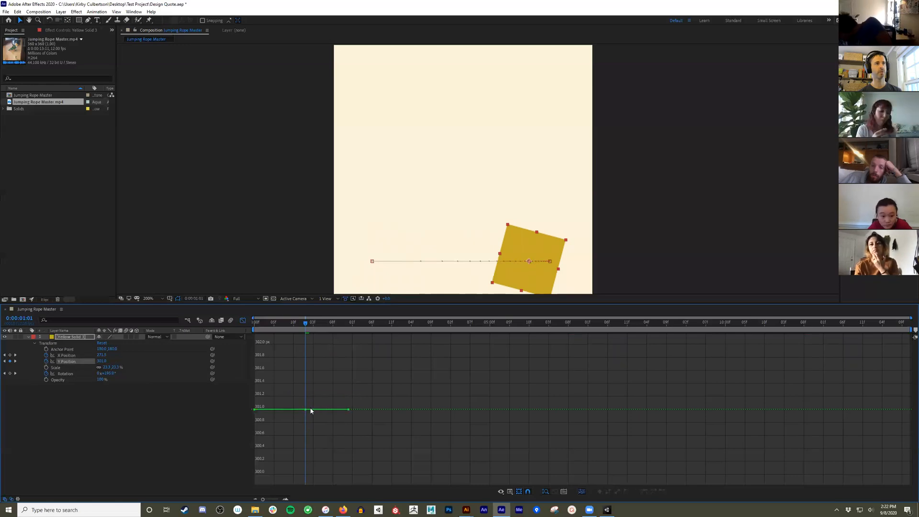
pyautogui.moveTo(306, 411); pyautogui.dragTo(306, 347)
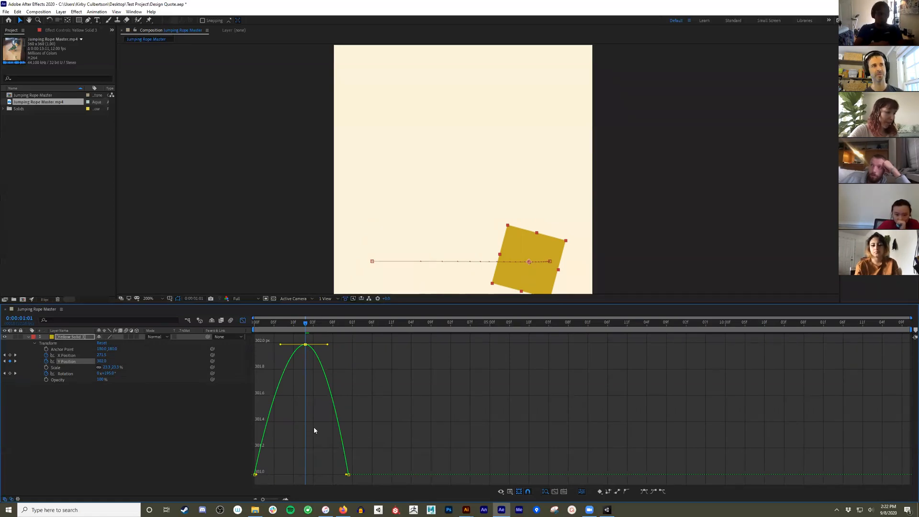
pyautogui.moveTo(367, 481); pyautogui.dragTo(252, 334)
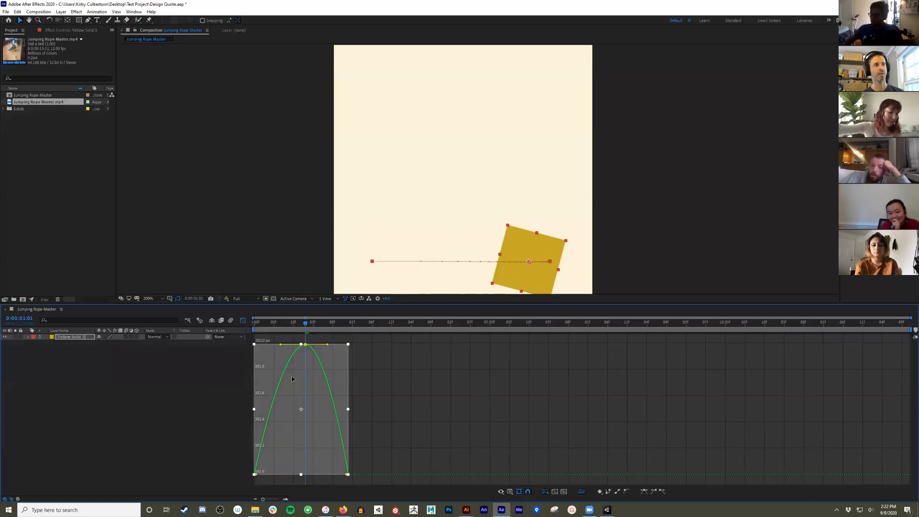
pyautogui.click(371, 358)
pyautogui.click(305, 345)
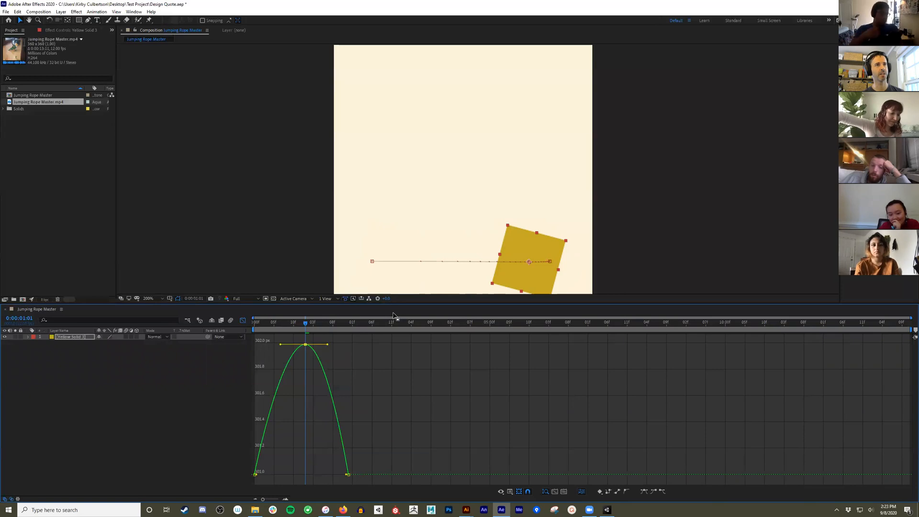
# Step: Reopen the Yellow Solid's Transform properties and lower its Y Position at 0:00:01:01 to about 98 px, arcing the motion path upward
pyautogui.click(27, 337)
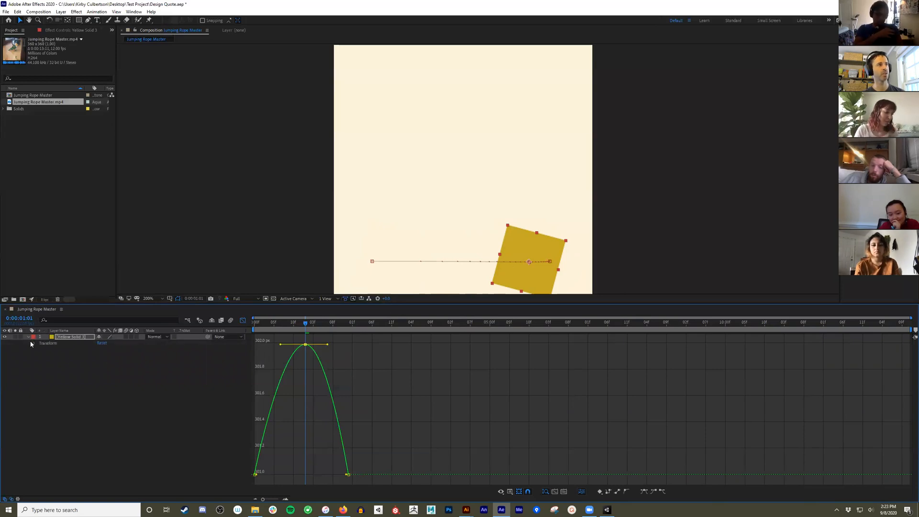
pyautogui.click(33, 343)
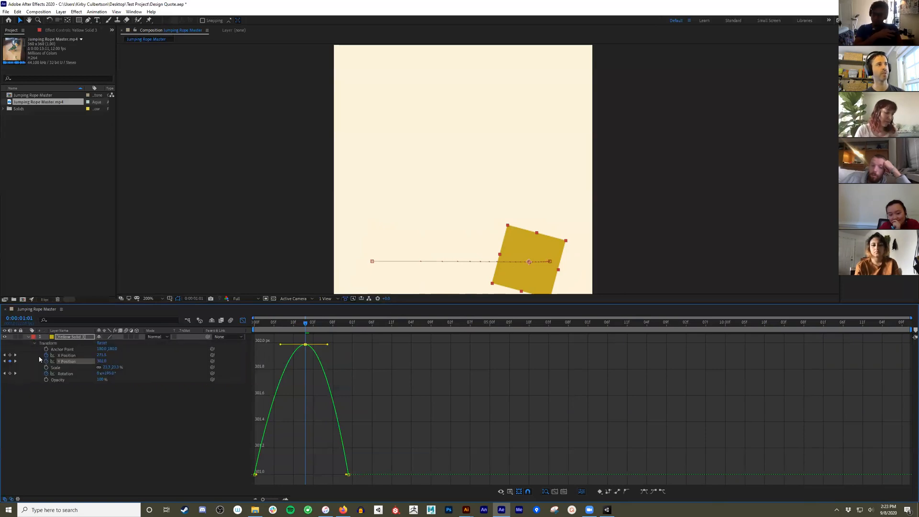
pyautogui.click(88, 427)
pyautogui.click(99, 361)
pyautogui.moveTo(99, 361); pyautogui.dragTo(30, 362)
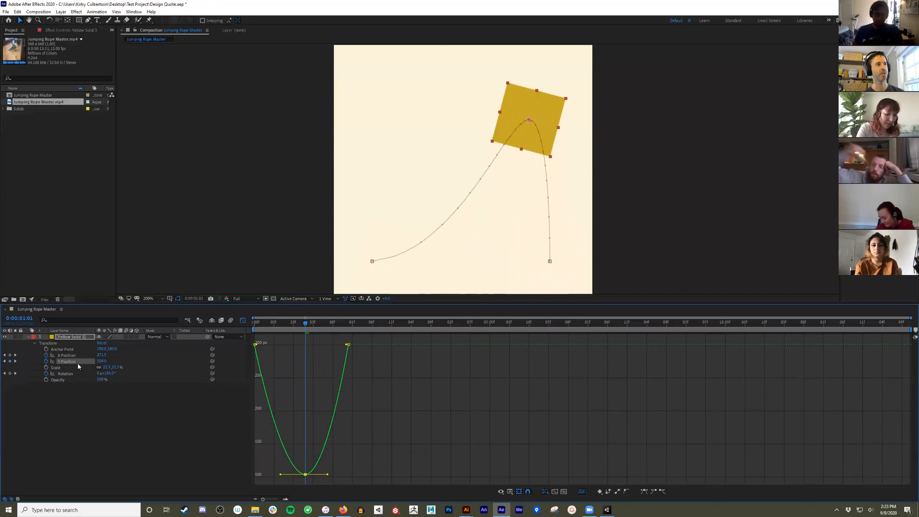
pyautogui.moveTo(101, 362)
pyautogui.mouseDown()
pyautogui.moveTo(112, 361)
pyautogui.moveTo(103, 373)
pyautogui.moveTo(111, 373)
pyautogui.mouseUp()
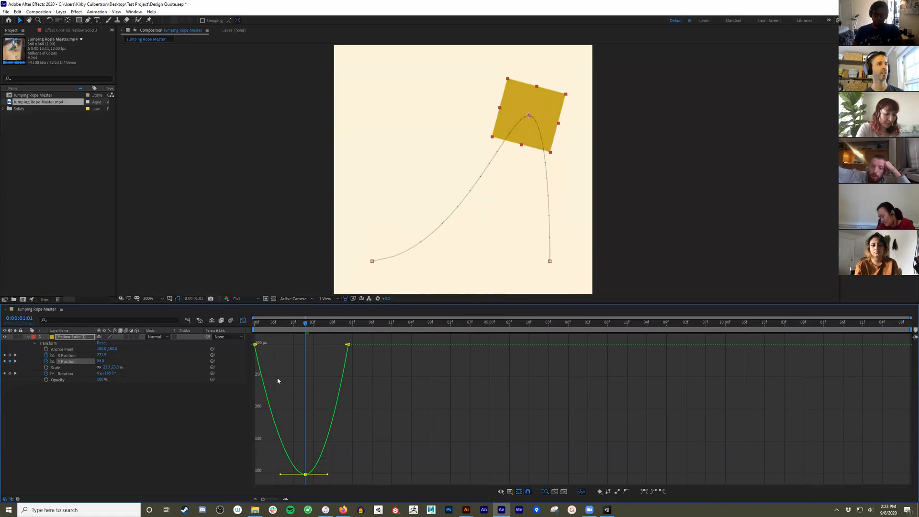
# Step: Replay the animation from the beginning to check the Yellow Solid's arcing jump
pyautogui.moveTo(305, 323); pyautogui.dragTo(207, 356)
pyautogui.press('space')
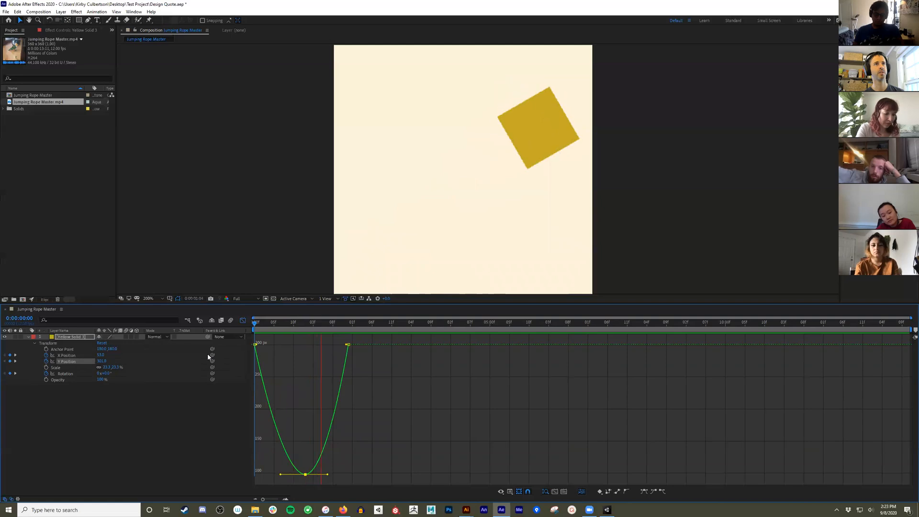
pyautogui.click(255, 323)
pyautogui.press('space')
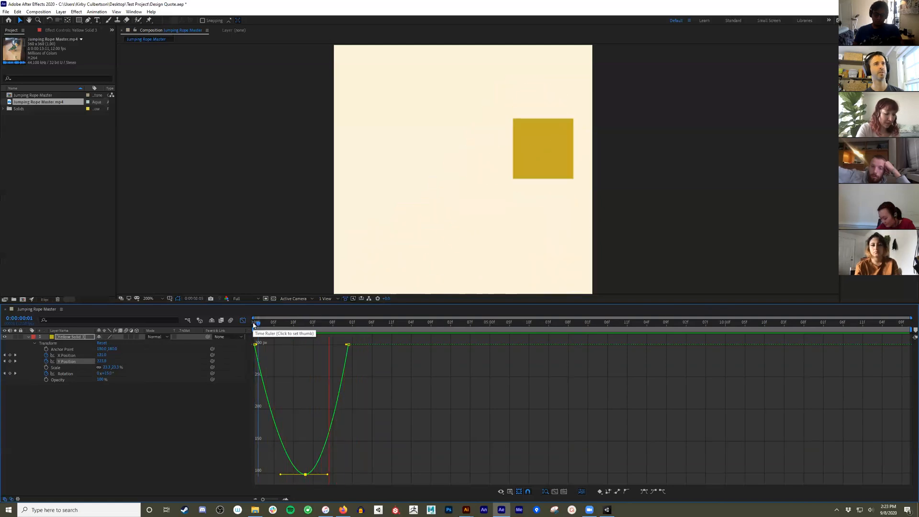
pyautogui.press('space')
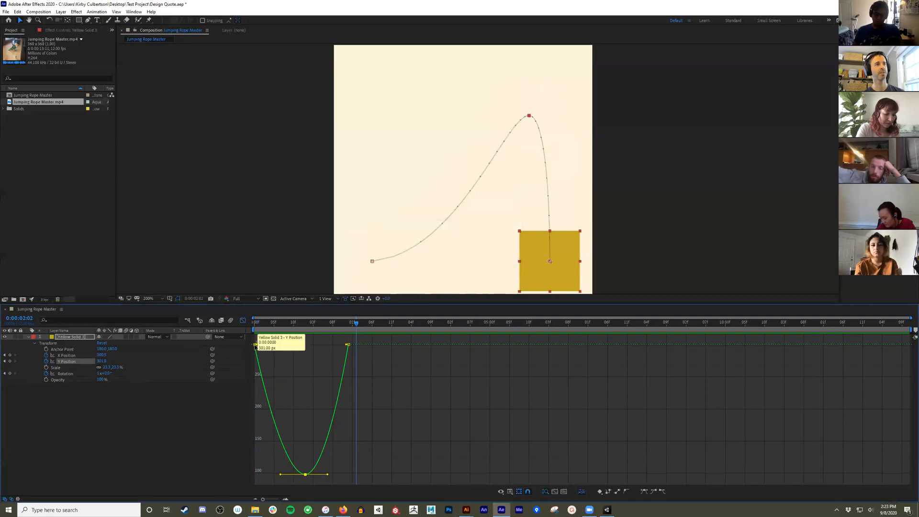
# Step: Lengthen the first Y Position keyframe's handle down to about 220 px and the last keyframe's handle down to about 210 px
pyautogui.click(255, 344)
pyautogui.moveTo(256, 345); pyautogui.dragTo(268, 393)
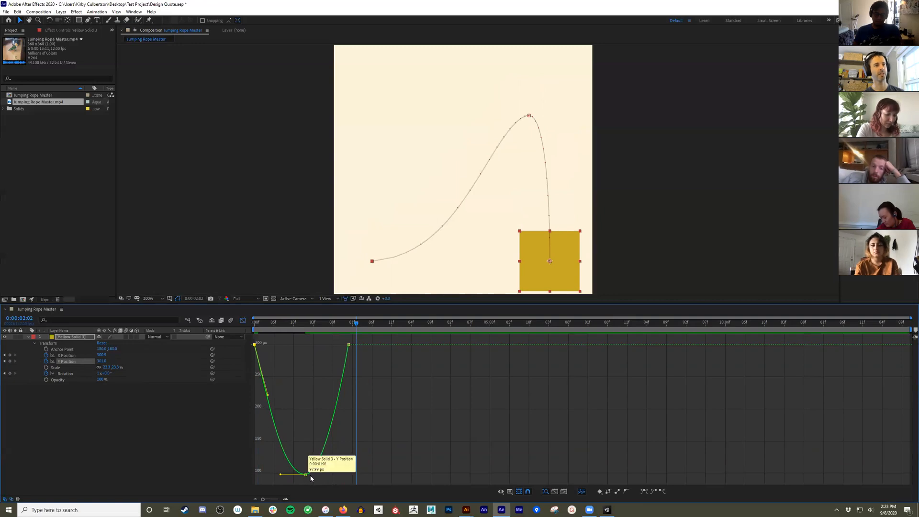
pyautogui.click(348, 344)
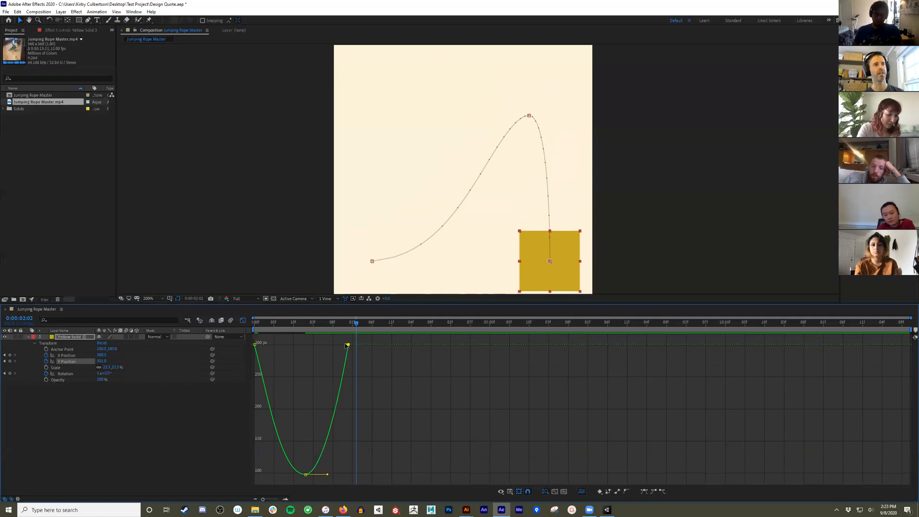
pyautogui.moveTo(348, 369); pyautogui.dragTo(351, 402)
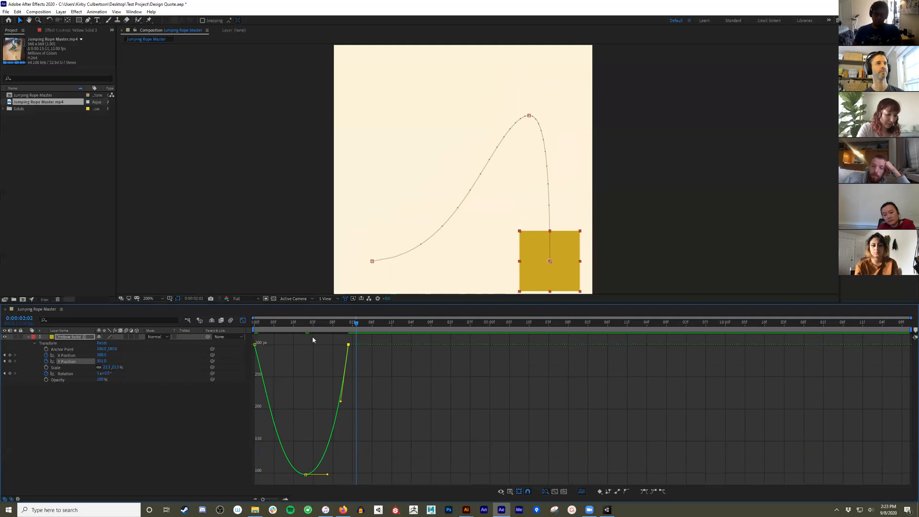
# Step: Play the animation from the start to check the reshaped Y motion, and deselect the layer
pyautogui.press('space')
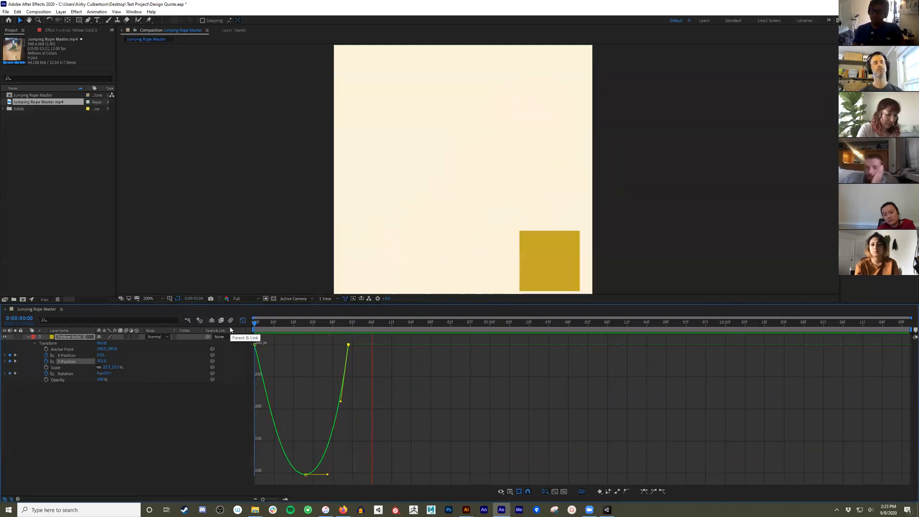
pyautogui.press('space')
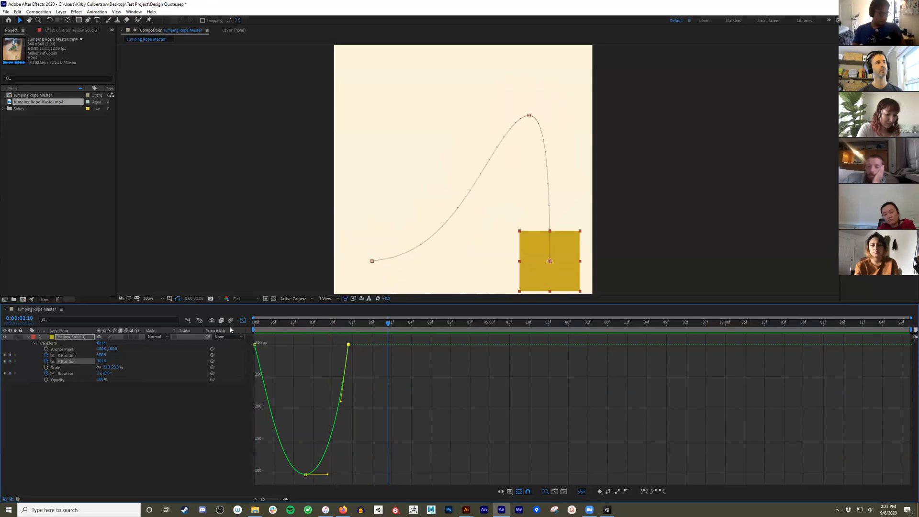
pyautogui.click(62, 402)
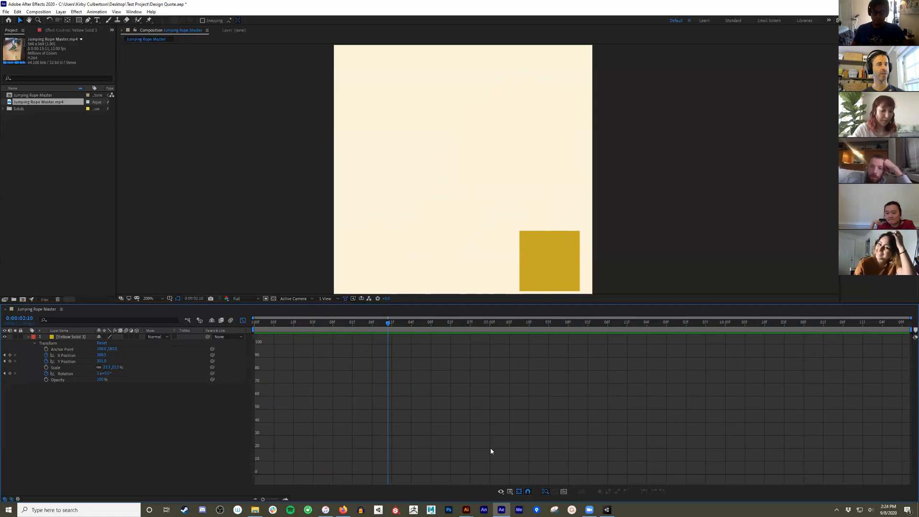
# Step: Examine the Yellow Solid's X Position value curve against its motion path, scrubbing from the start to 0:00:00:10
pyautogui.click(66, 356)
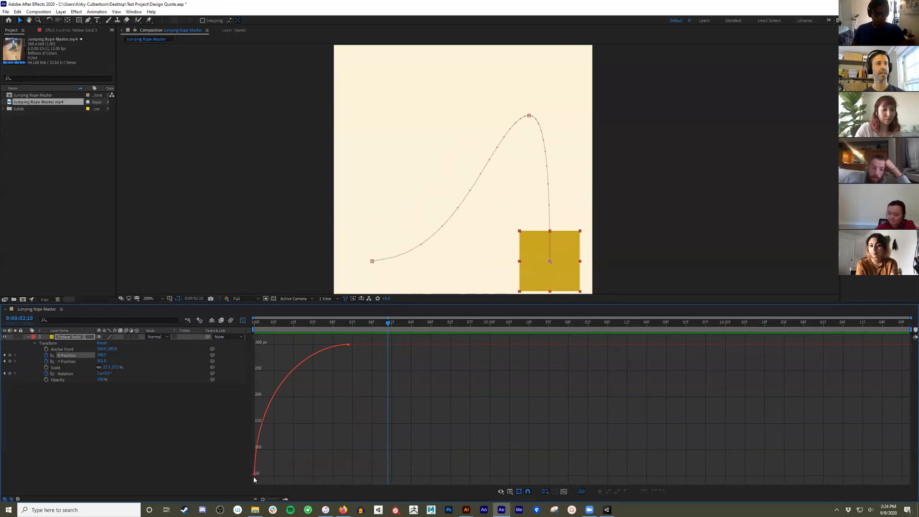
pyautogui.moveTo(254, 476)
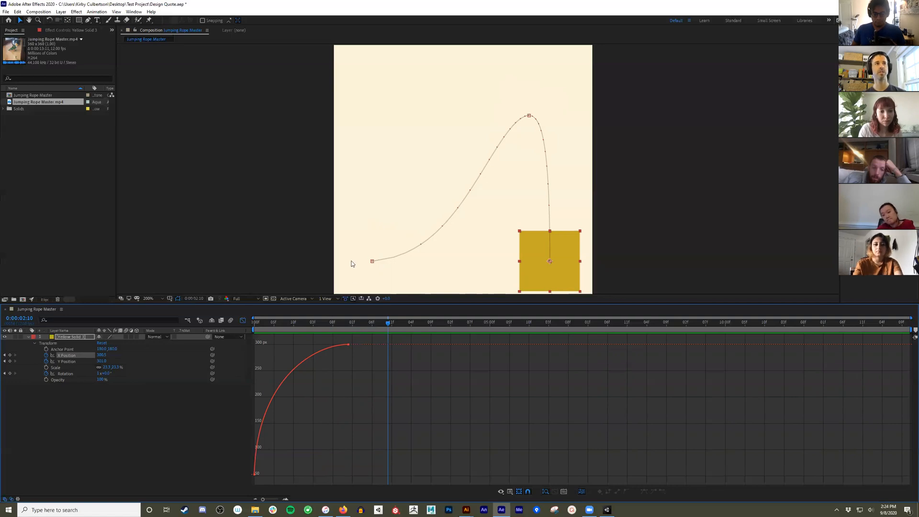
pyautogui.moveTo(357, 238); pyautogui.dragTo(386, 283)
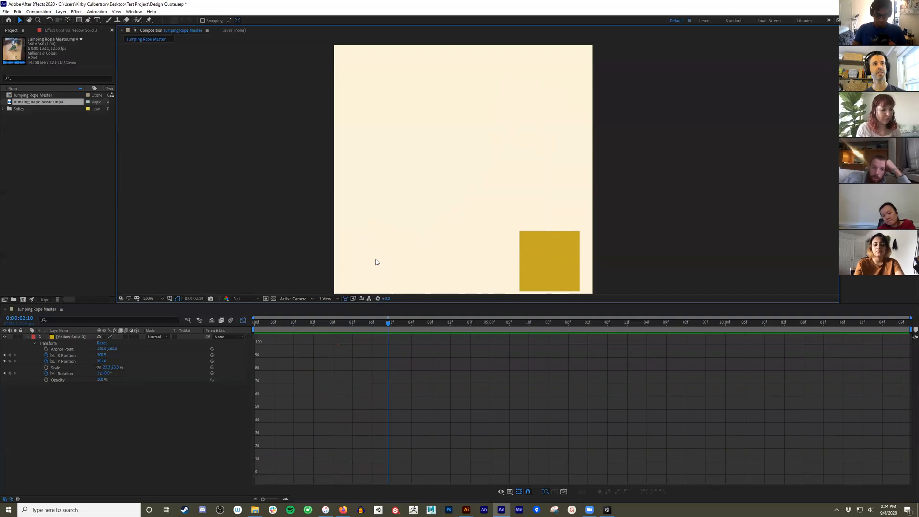
pyautogui.click(560, 266)
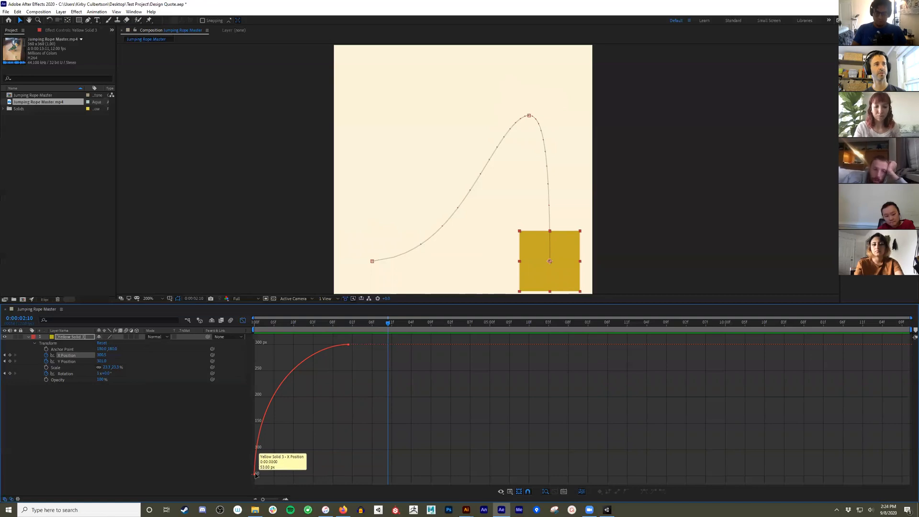
pyautogui.moveTo(351, 345)
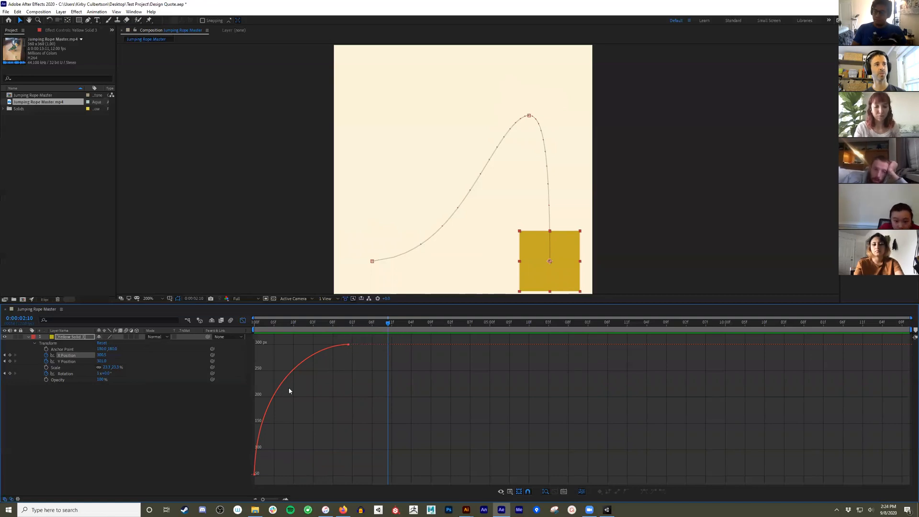
pyautogui.moveTo(252, 324); pyautogui.dragTo(293, 340)
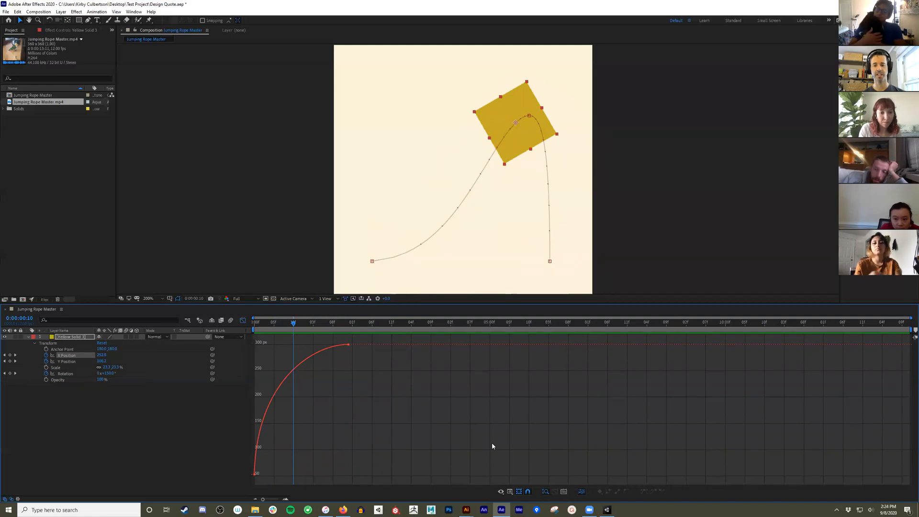
# Step: Switch the Graph Editor to the speed graph and display the X Position speed curve
pyautogui.click(508, 491)
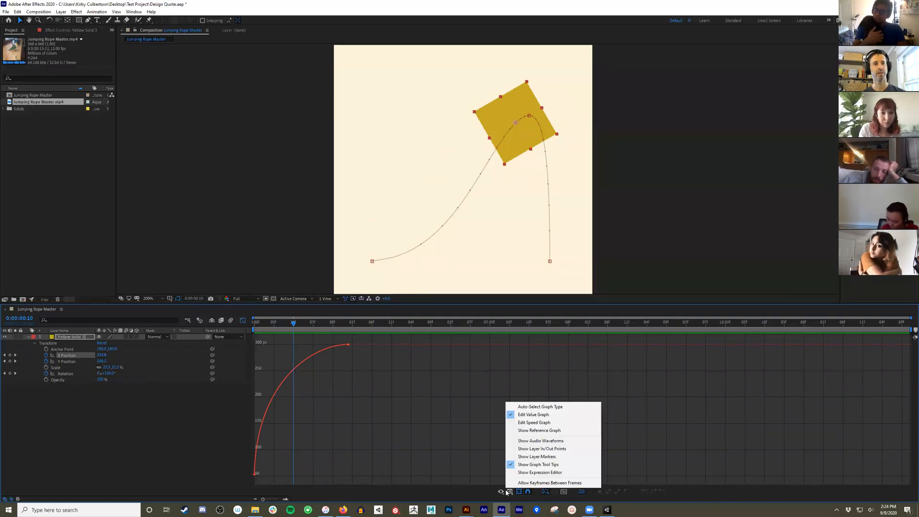
pyautogui.click(551, 423)
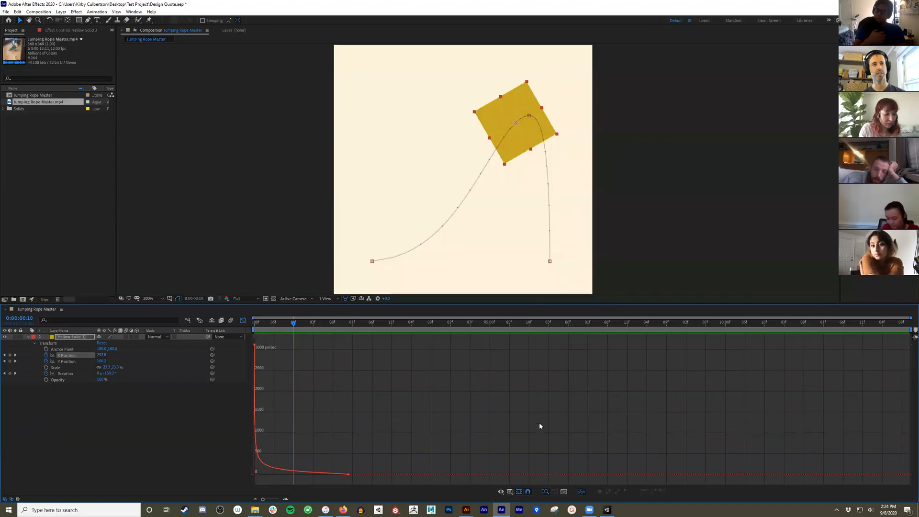
pyautogui.click(511, 492)
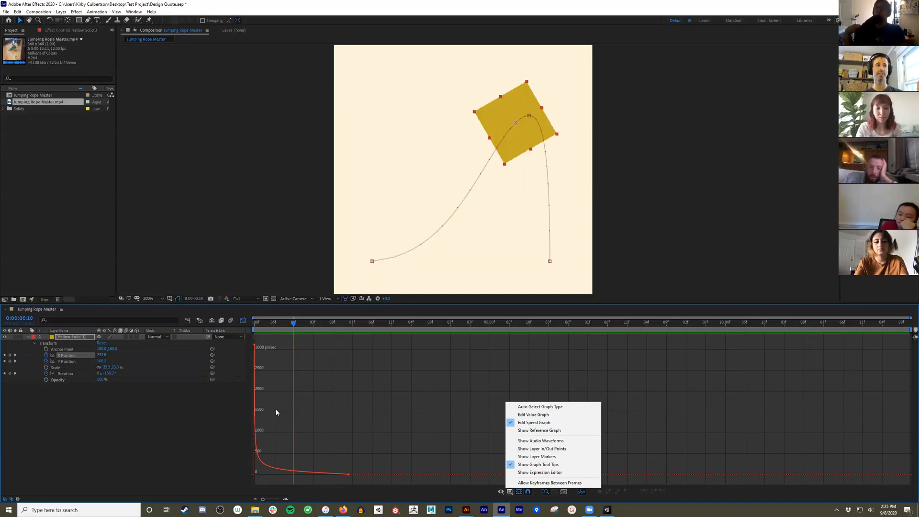
pyautogui.click(226, 420)
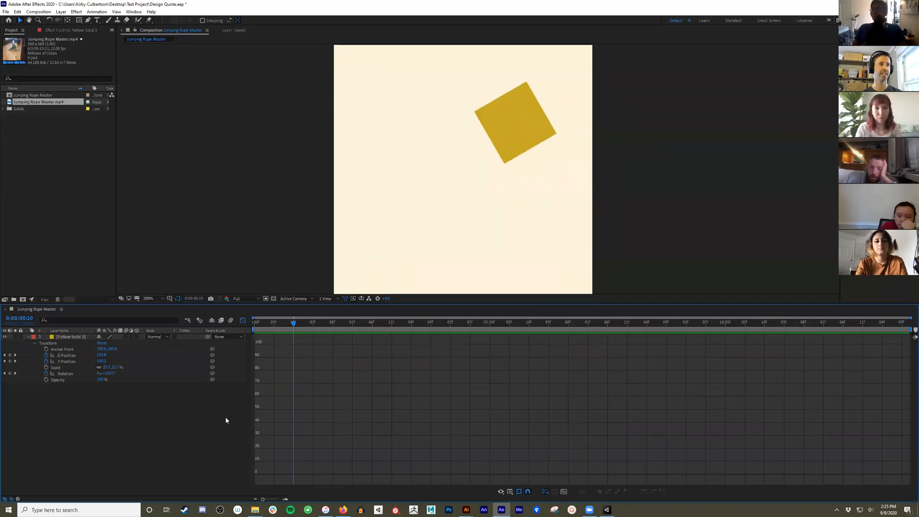
pyautogui.click(62, 362)
pyautogui.click(66, 356)
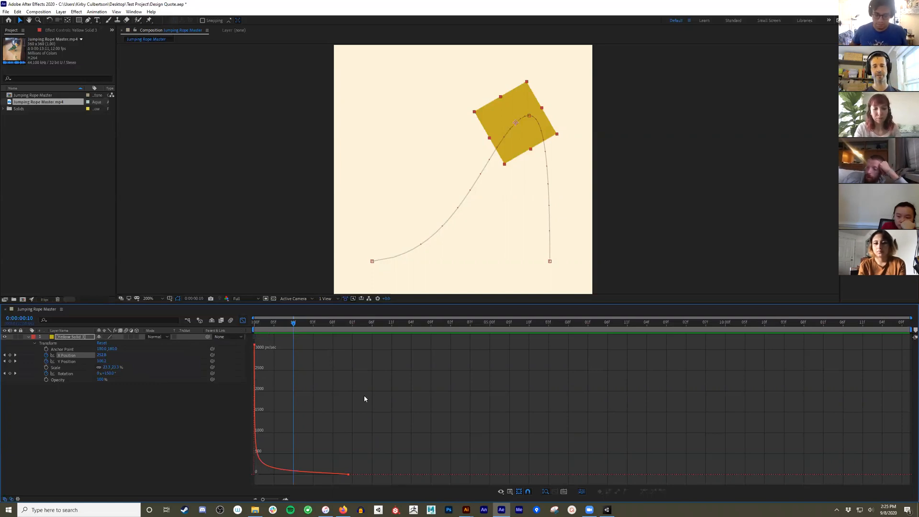
# Step: Close the Graph Editor, inspect the Yellow Solid's position and rotation keyframes in the timeline, and return to 0:00:00:00
pyautogui.click(243, 321)
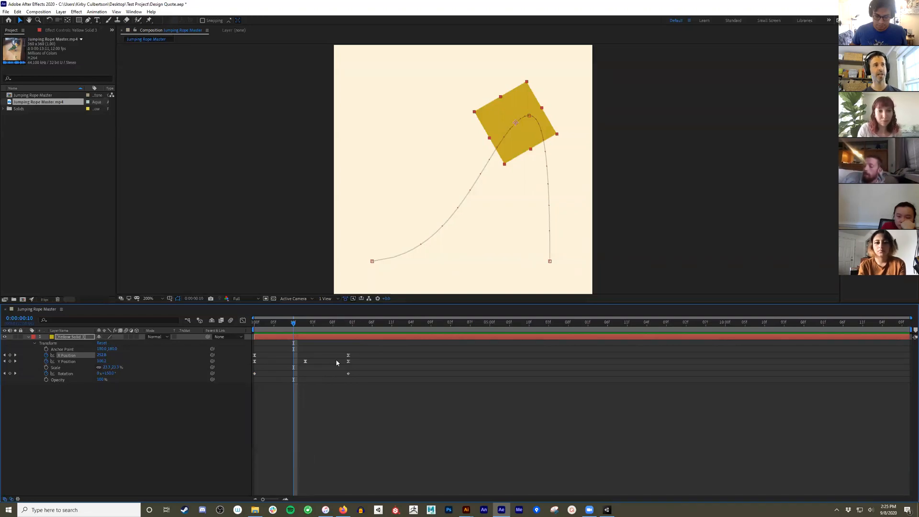
pyautogui.moveTo(357, 362); pyautogui.dragTo(301, 368)
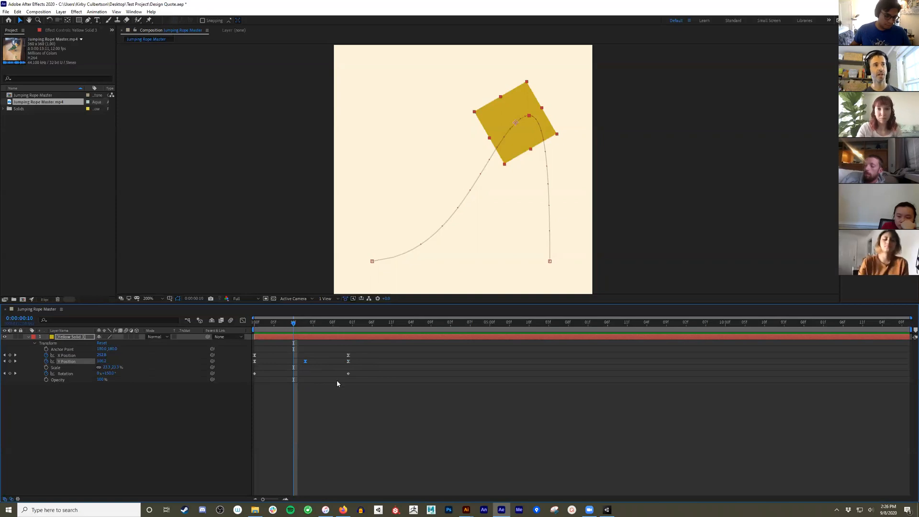
pyautogui.moveTo(367, 367); pyautogui.dragTo(253, 398)
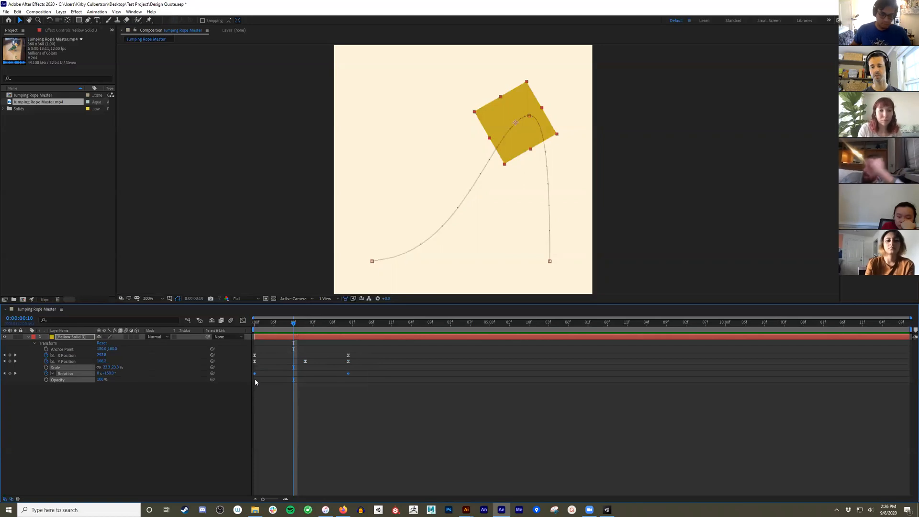
pyautogui.moveTo(309, 357); pyautogui.dragTo(297, 365)
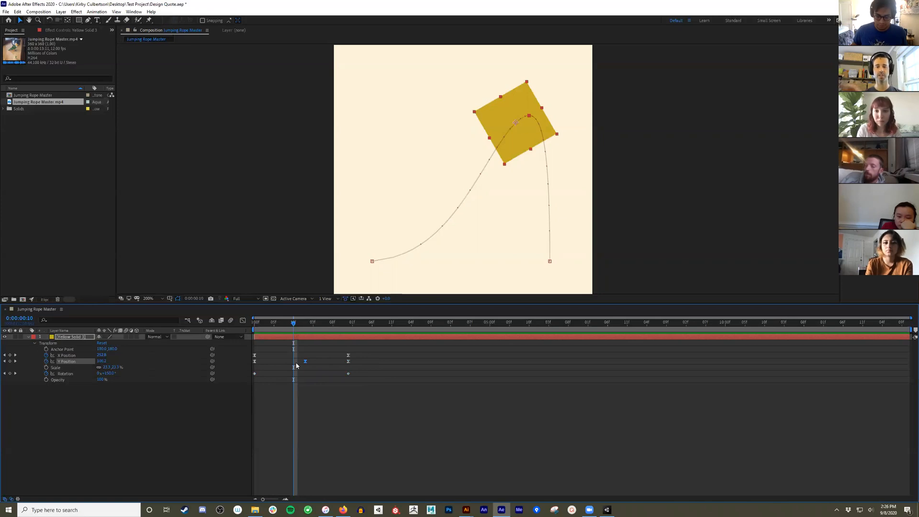
pyautogui.click(348, 355)
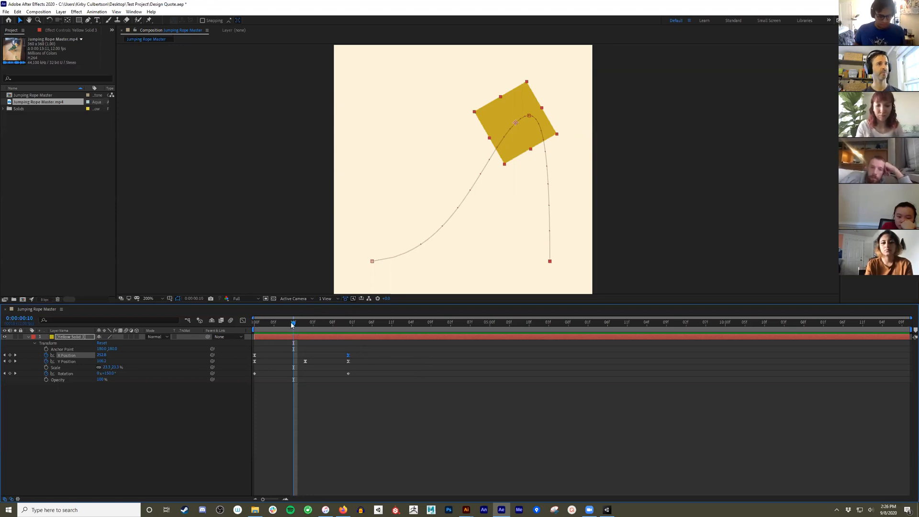
pyautogui.moveTo(292, 325); pyautogui.dragTo(255, 410)
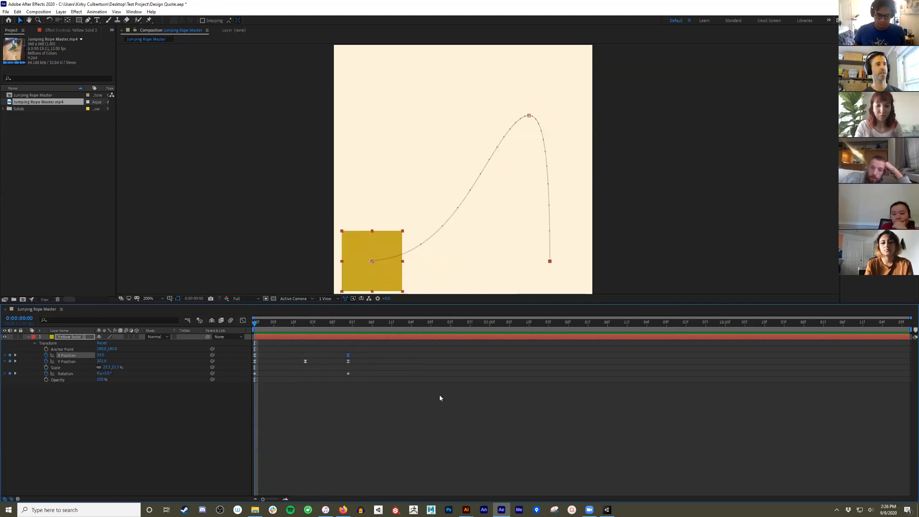
pyautogui.click(357, 392)
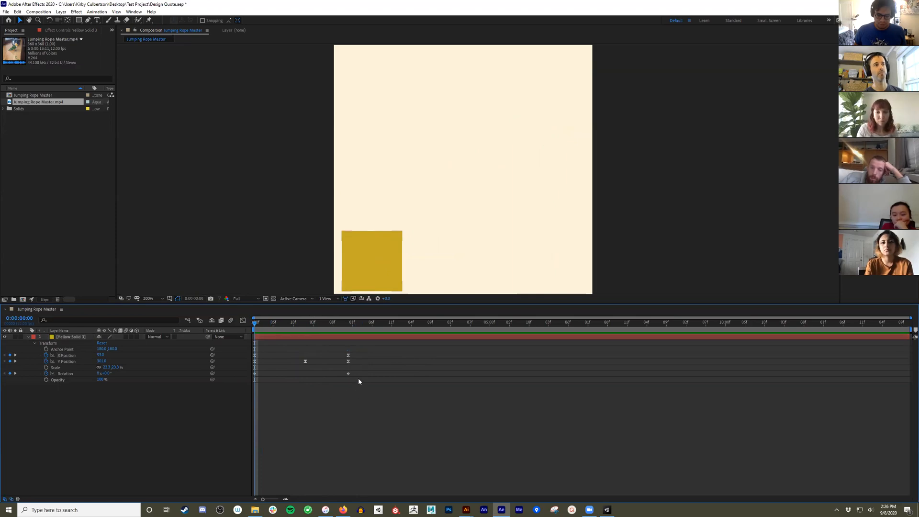
# Step: Try moving the Yellow Solid's last Rotation keyframe out to 0:00:02:11, and undo the move
pyautogui.click(348, 373)
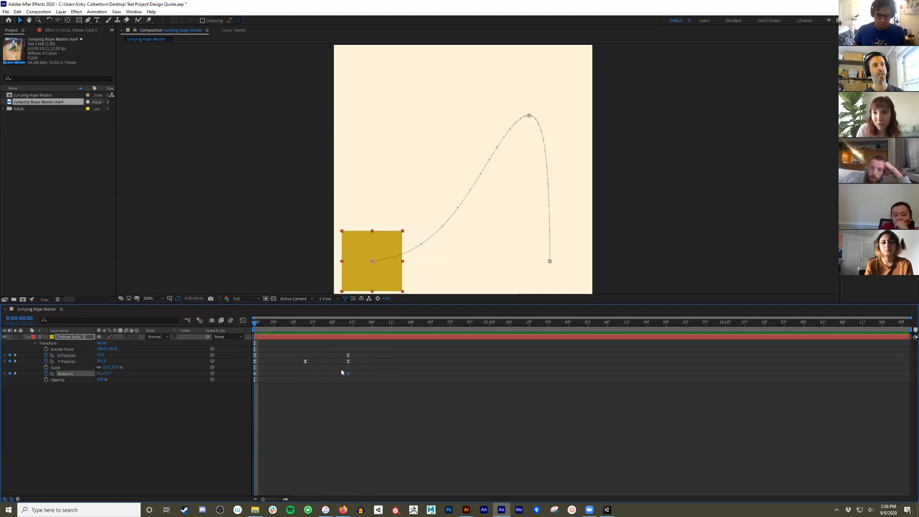
pyautogui.moveTo(348, 377); pyautogui.dragTo(391, 377)
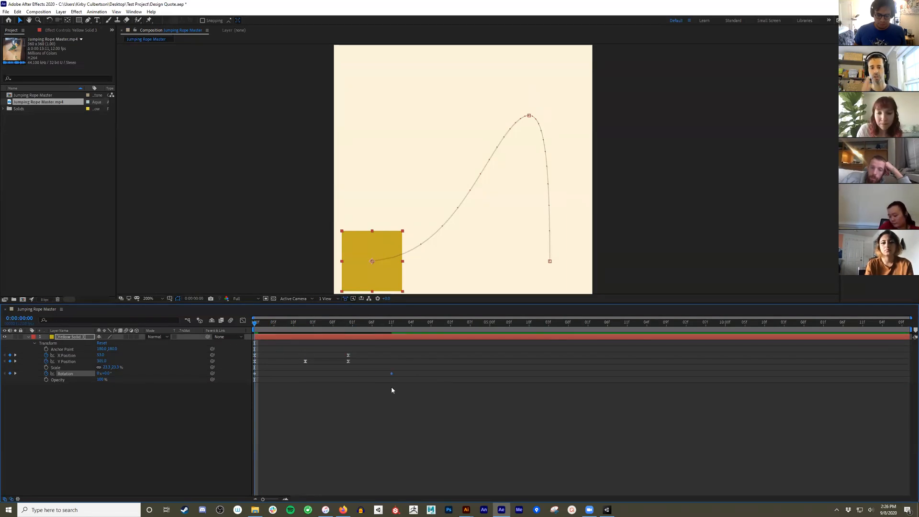
pyautogui.hotkey('ctrl', 'z')
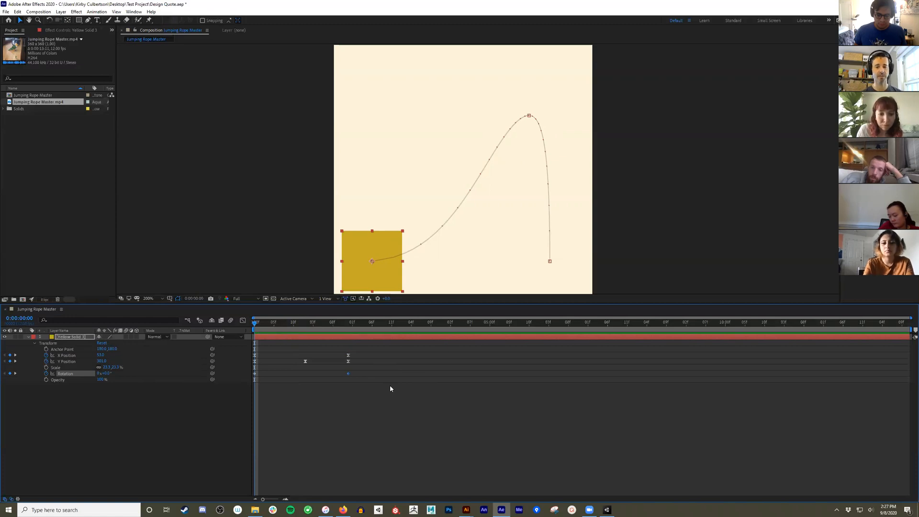
# Step: Delete the Yellow Solid's last Rotation keyframe
pyautogui.moveTo(369, 382); pyautogui.dragTo(334, 376)
pyautogui.press('Delete')
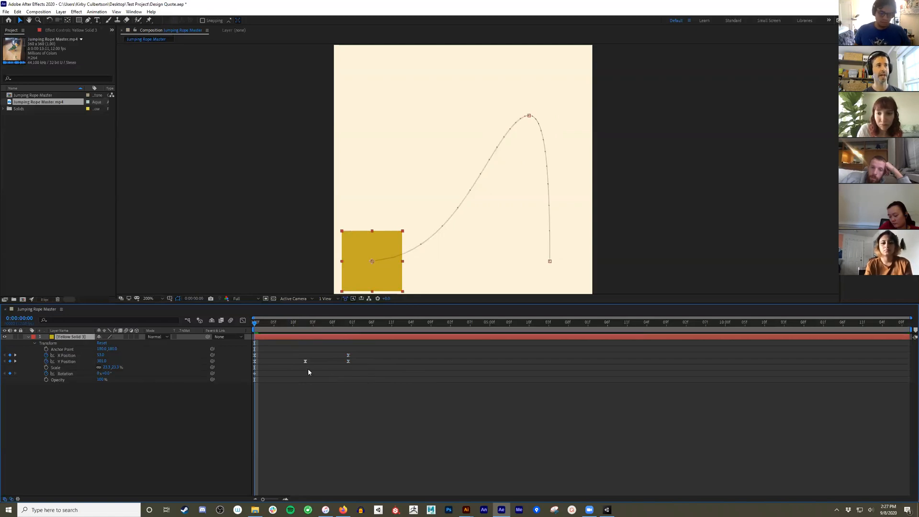
# Step: Try changing the Yellow Solid's rotation at 0:00:02:01, and undo that change
pyautogui.moveTo(255, 324); pyautogui.dragTo(328, 351)
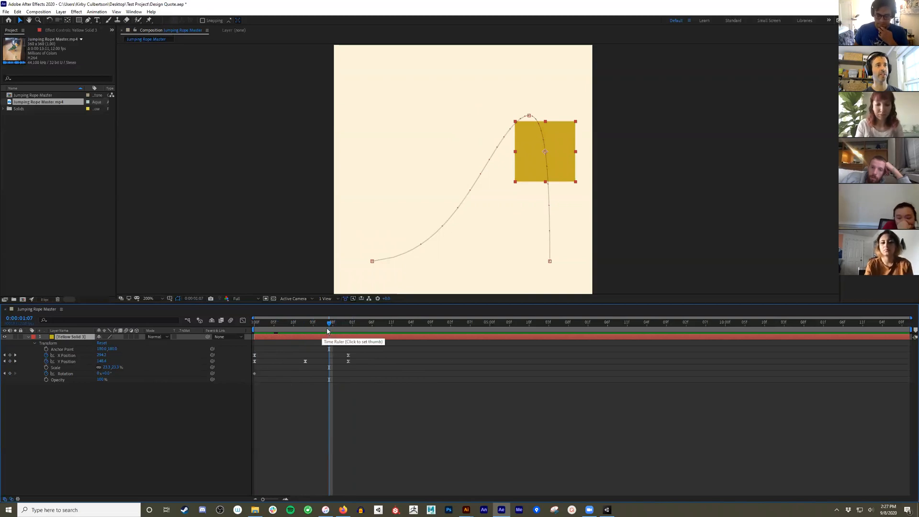
pyautogui.moveTo(329, 322); pyautogui.dragTo(352, 322)
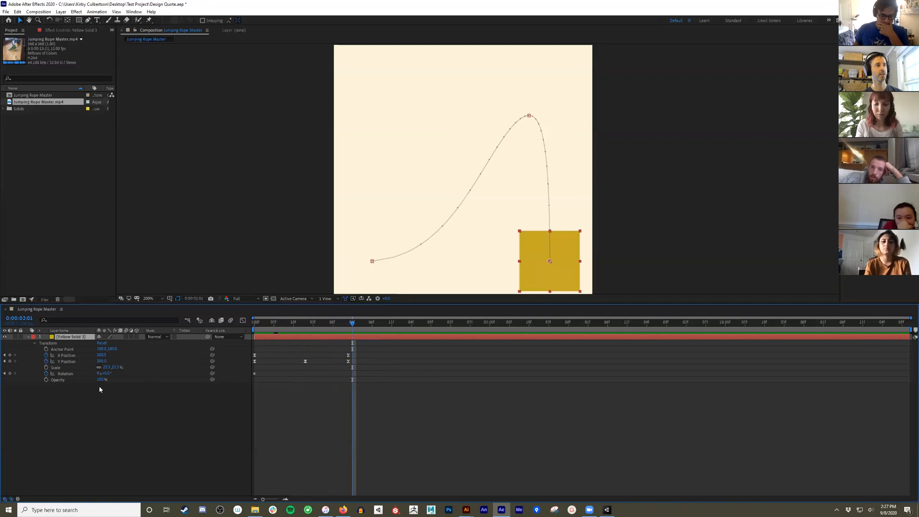
pyautogui.moveTo(105, 373); pyautogui.dragTo(127, 374)
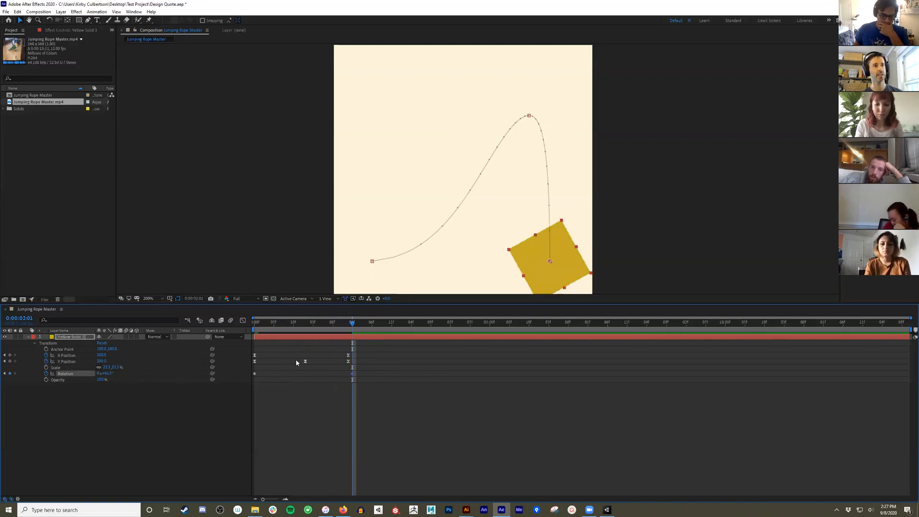
pyautogui.hotkey('ctrl', 'z')
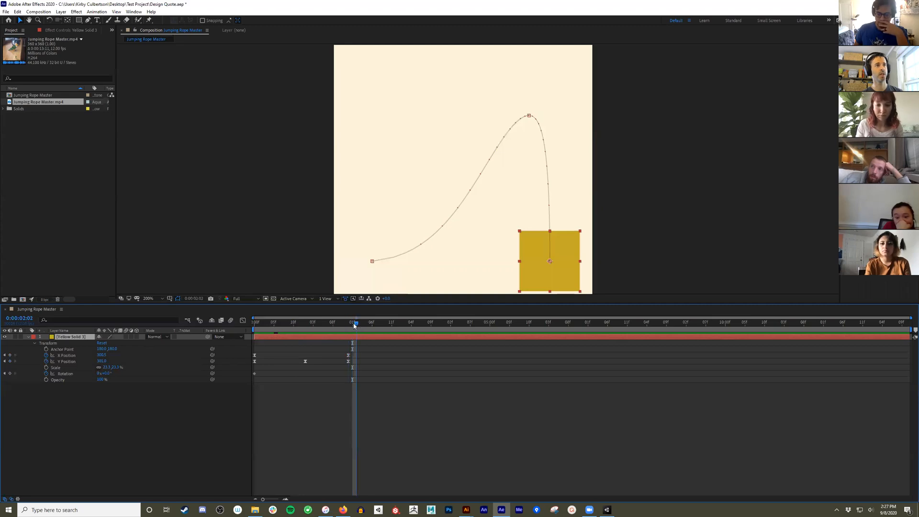
# Step: Add a Rotation keyframe at 0:00:02:11 and move it in line with the last X and Y Position keyframes
pyautogui.moveTo(354, 326); pyautogui.dragTo(392, 325)
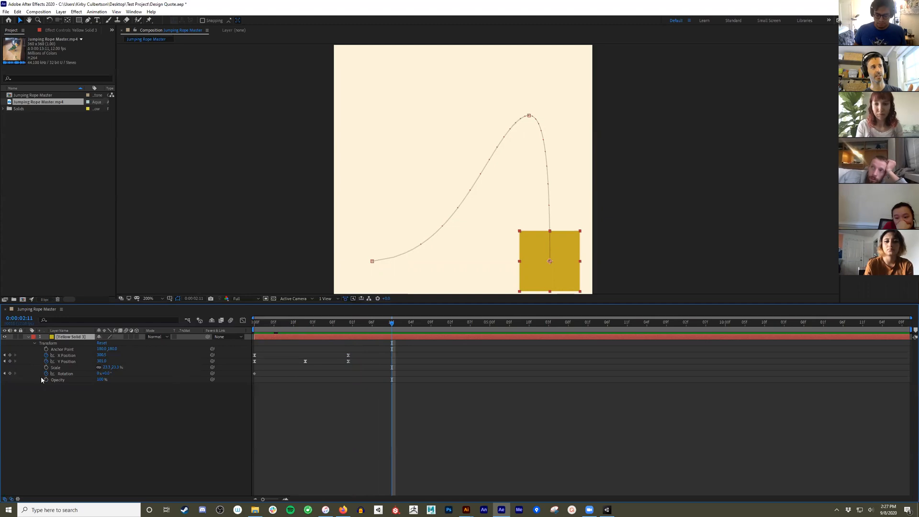
pyautogui.click(10, 375)
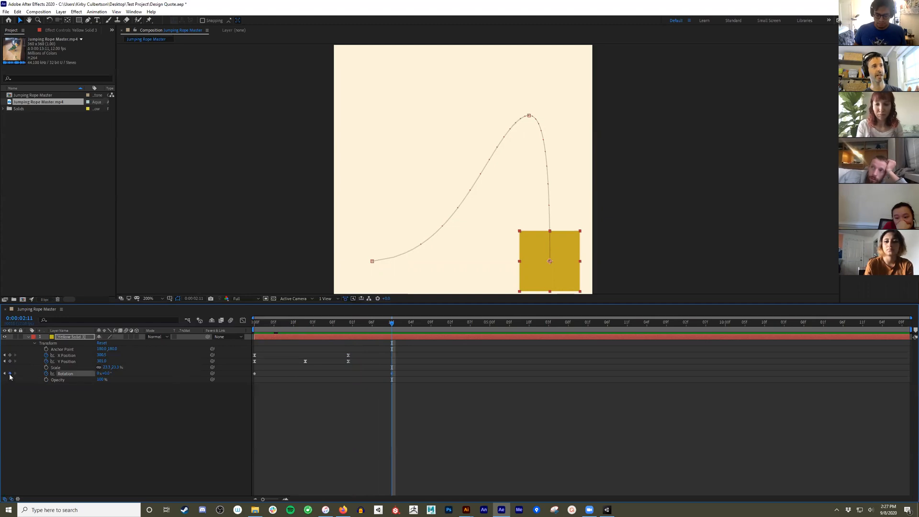
pyautogui.moveTo(376, 364); pyautogui.dragTo(392, 371)
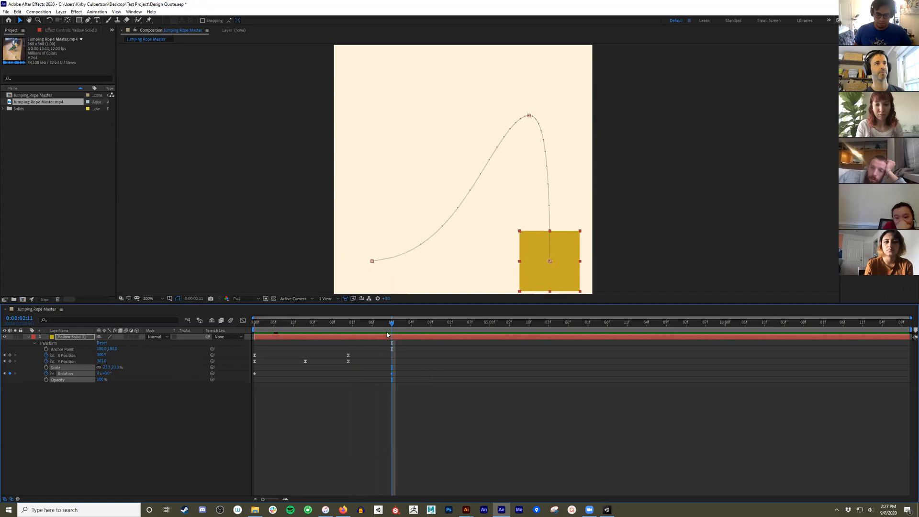
pyautogui.moveTo(390, 326); pyautogui.dragTo(338, 362)
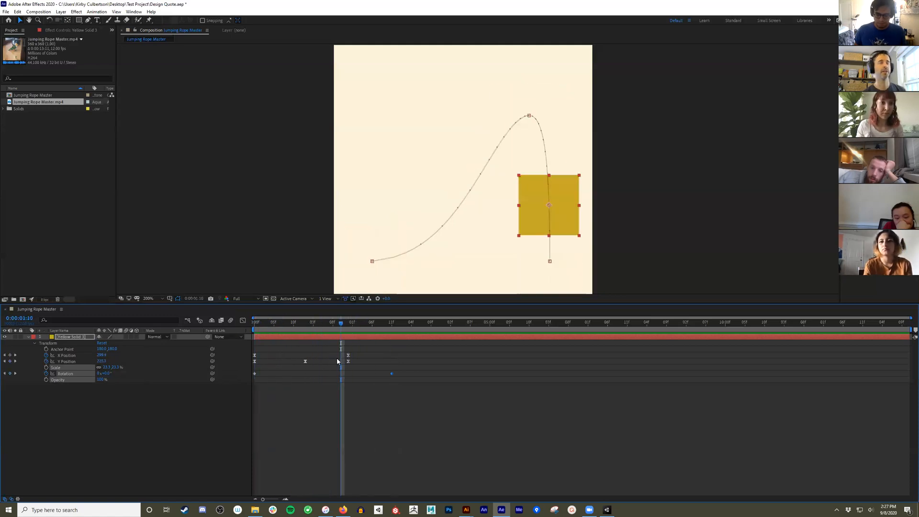
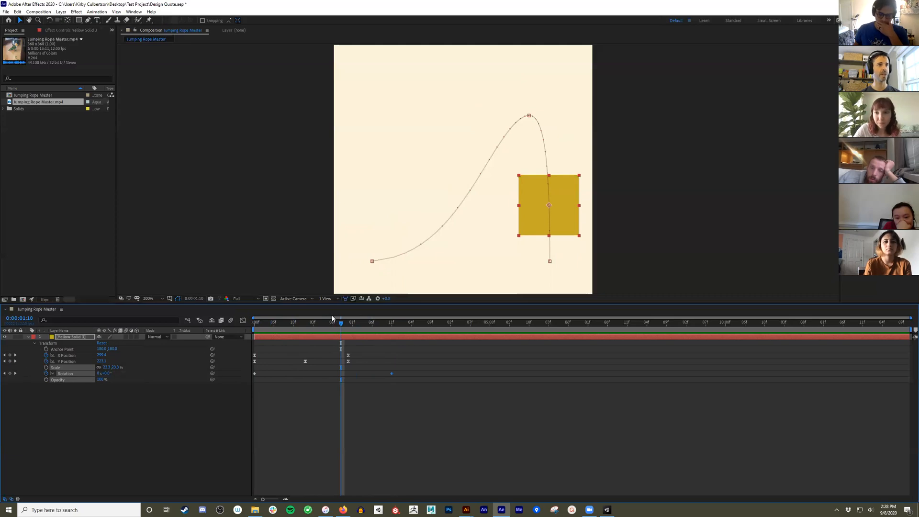
pyautogui.moveTo(340, 328); pyautogui.dragTo(392, 331)
pyautogui.moveTo(391, 375); pyautogui.dragTo(348, 381)
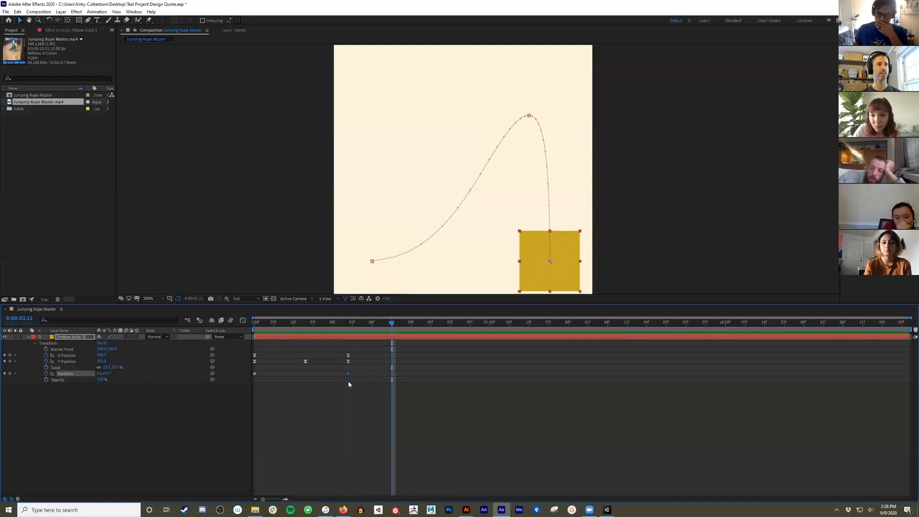
# Step: Set Rotation to 360 revolutions at 0:00:02:11, and delete the Rotation keyframe aligned with the last position keyframes
pyautogui.click(98, 374)
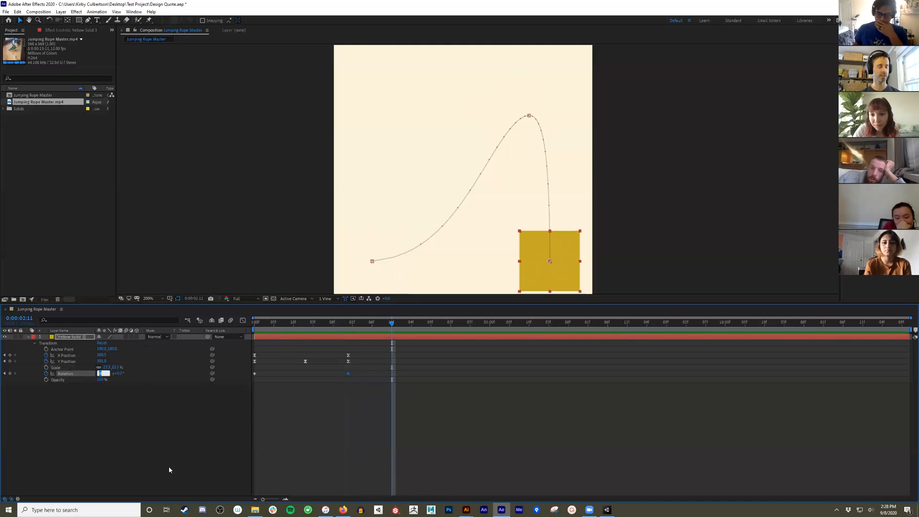
pyautogui.write('360')
pyautogui.press('Return')
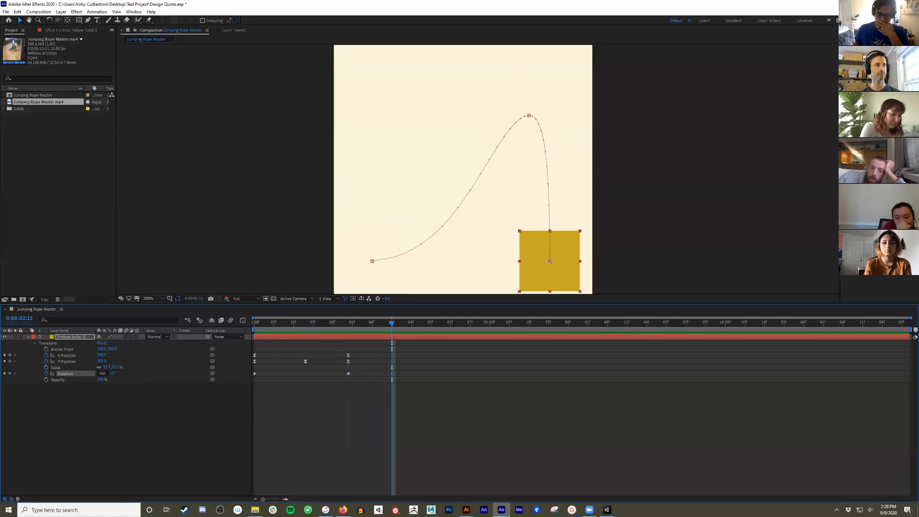
pyautogui.moveTo(355, 379); pyautogui.dragTo(332, 372)
pyautogui.press('Delete')
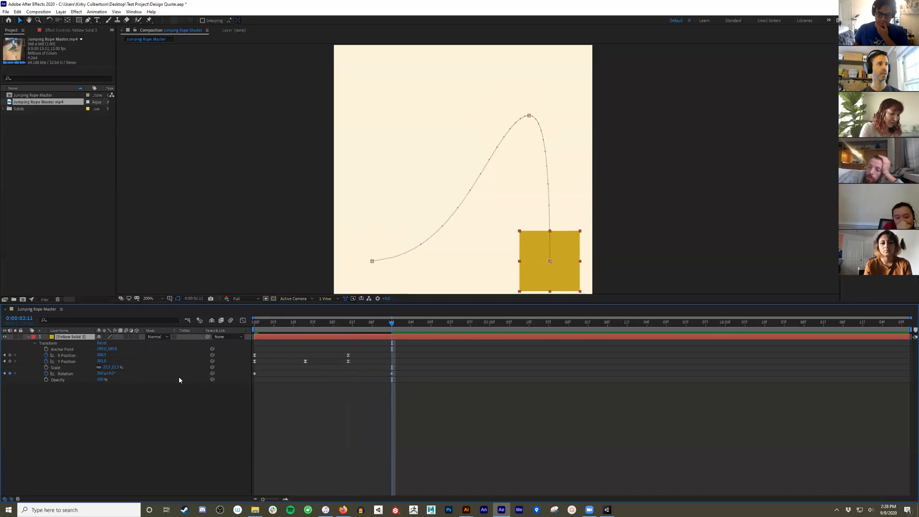
# Step: Scrub from the start to 0:00:00:10 to check the spin, and delete the Rotation keyframe at 0:00:02:11
pyautogui.moveTo(371, 329); pyautogui.dragTo(153, 350)
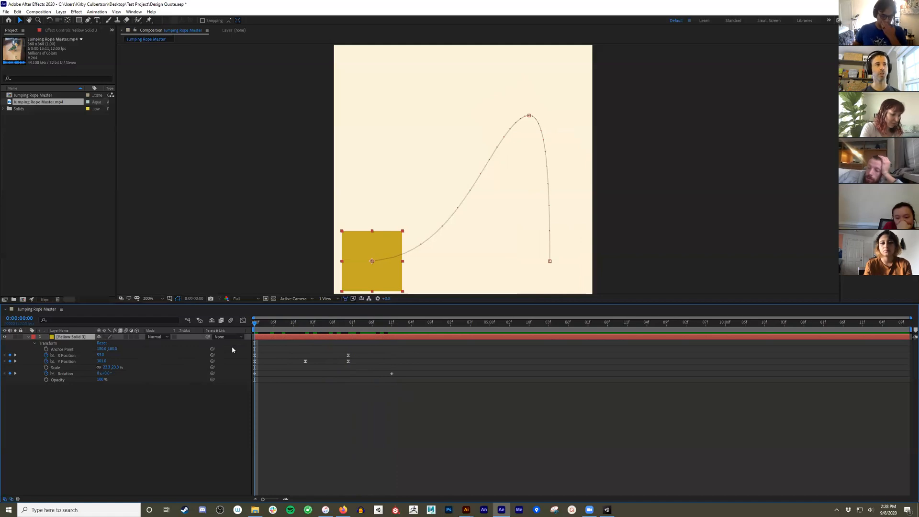
pyautogui.moveTo(256, 325); pyautogui.dragTo(293, 329)
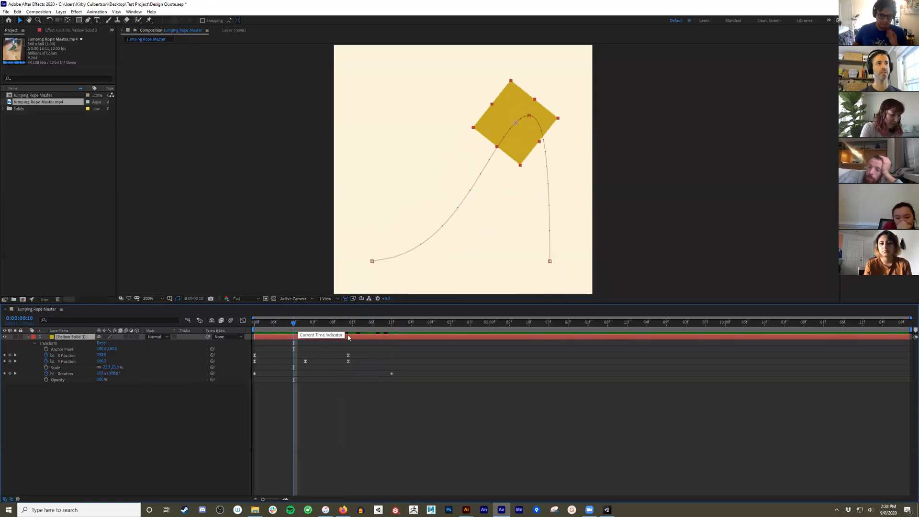
pyautogui.click(115, 373)
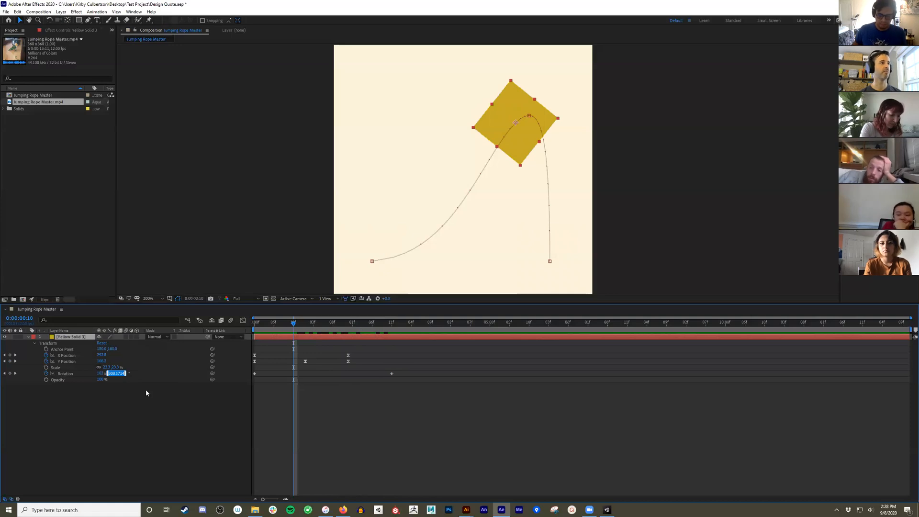
pyautogui.click(416, 387)
pyautogui.click(390, 373)
pyautogui.press('Delete')
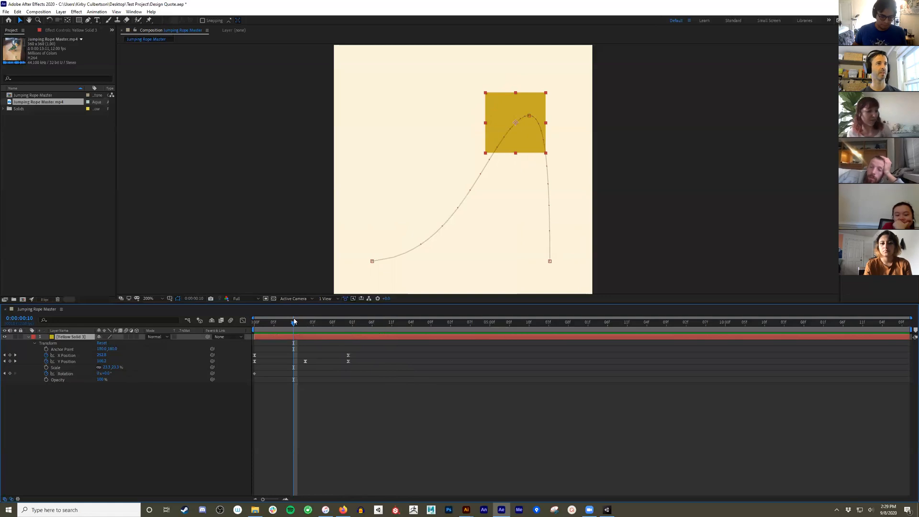
# Step: Set the Yellow Solid's Rotation to 1 full revolution at 0:00:02:01
pyautogui.moveTo(293, 323); pyautogui.dragTo(352, 331)
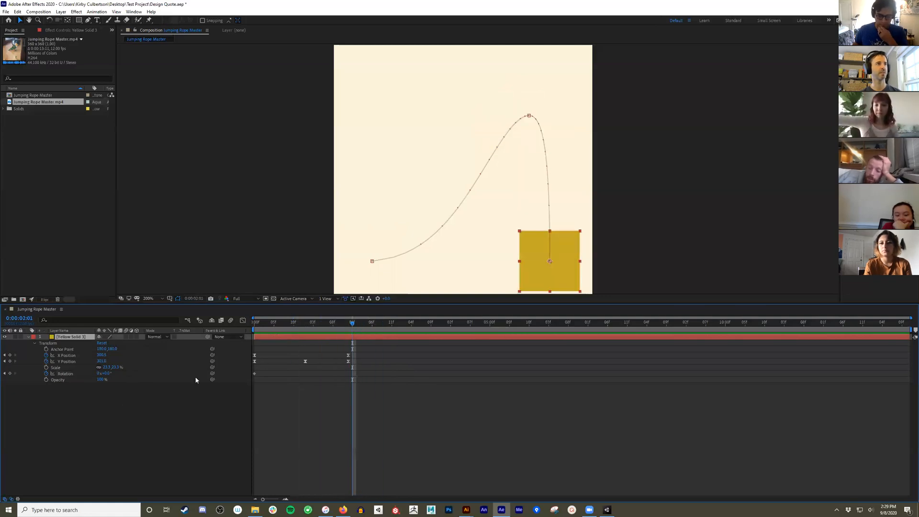
pyautogui.click(99, 374)
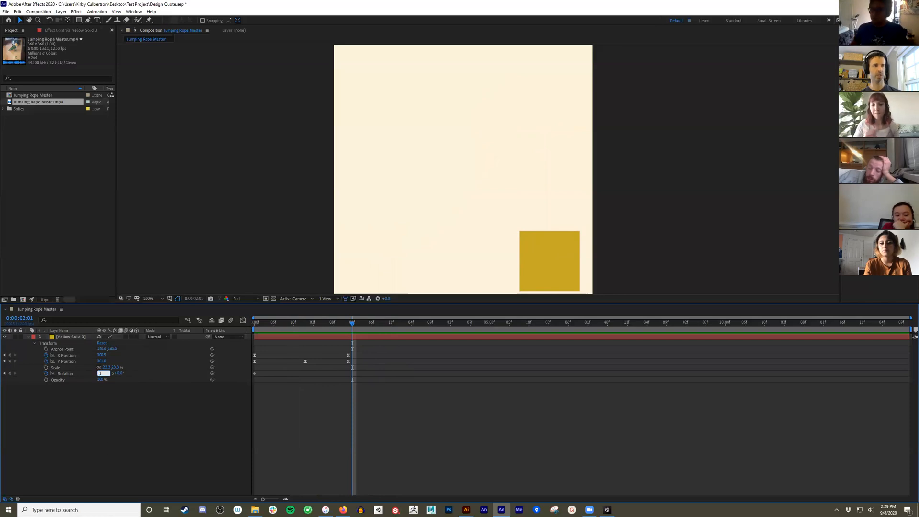
pyautogui.write('1')
pyautogui.press('Return')
# Step: Set the Yellow Solid's Rotation to 325° at 0:00:00:10
pyautogui.moveTo(317, 329); pyautogui.dragTo(294, 329)
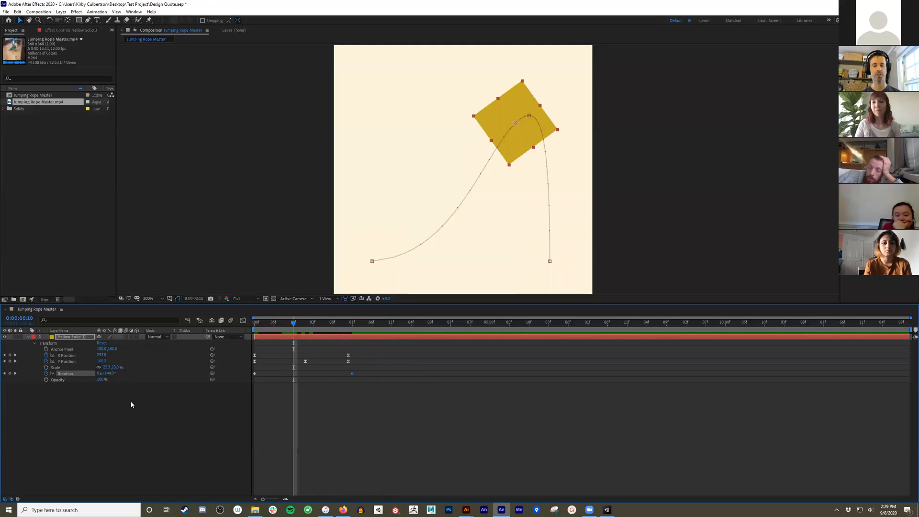
pyautogui.click(113, 374)
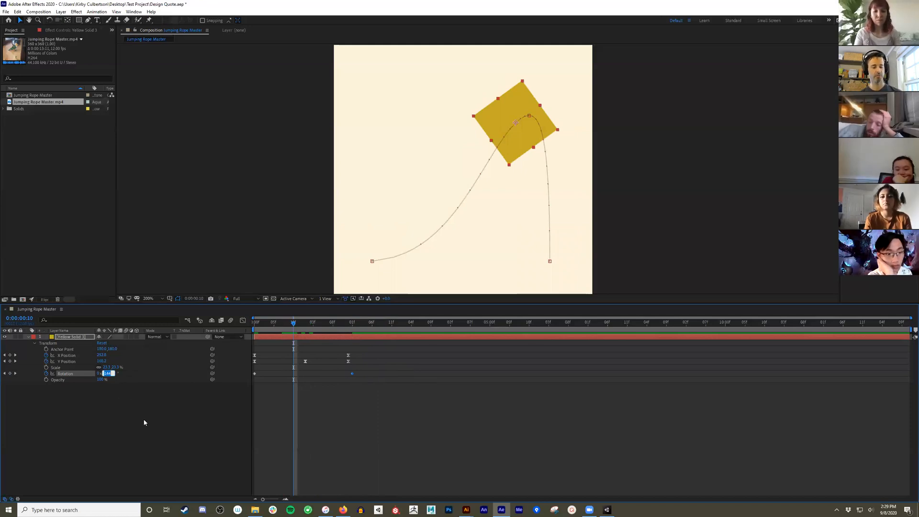
pyautogui.write('325')
pyautogui.press('Return')
# Step: Scrub the start of the spin up to 0:00:00:10, select the Rotation keyframe there and display its graph in the Graph Editor
pyautogui.moveTo(264, 324); pyautogui.dragTo(293, 341)
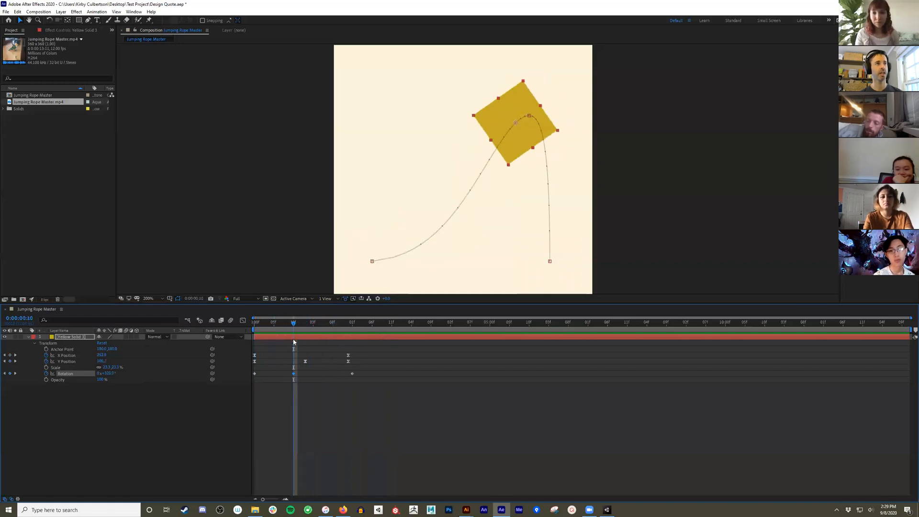
pyautogui.moveTo(306, 379); pyautogui.dragTo(282, 365)
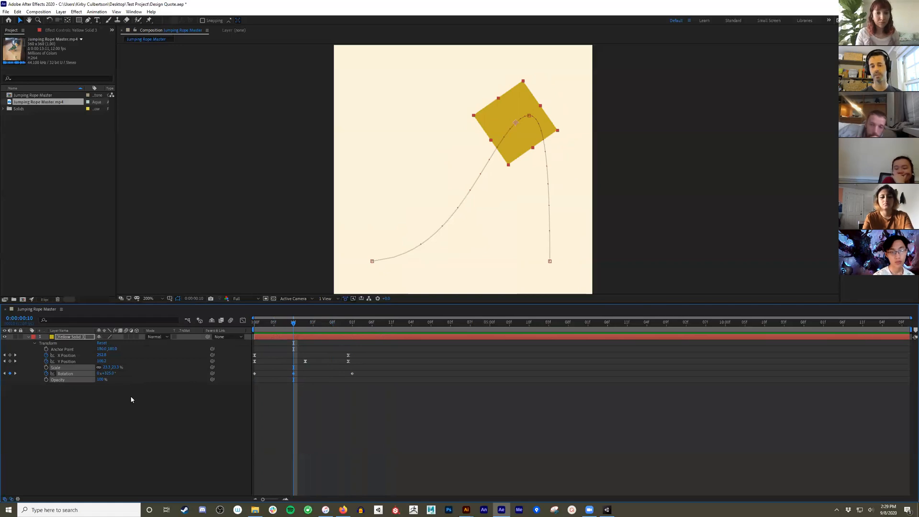
pyautogui.click(243, 321)
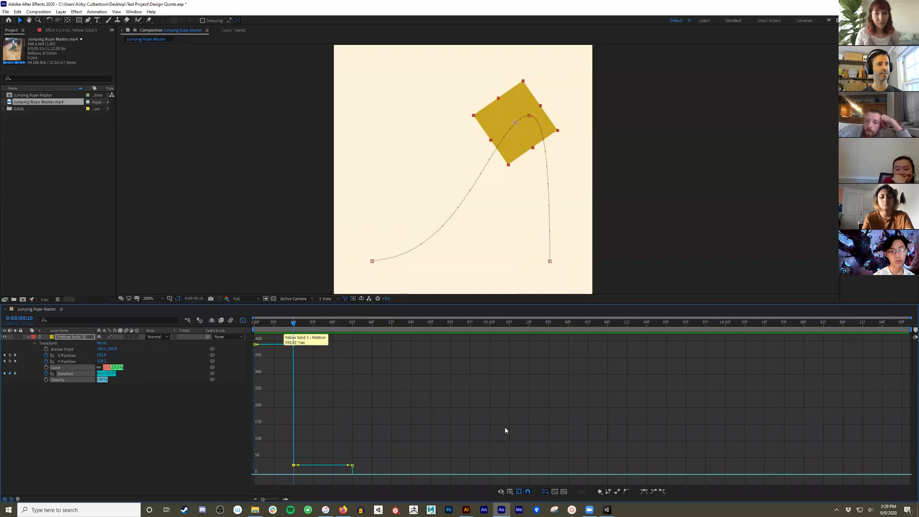
# Step: Display the Yellow Solid's Rotation value graph and apply Easy Ease to the keyframe at 0:00:00:10
pyautogui.click(501, 491)
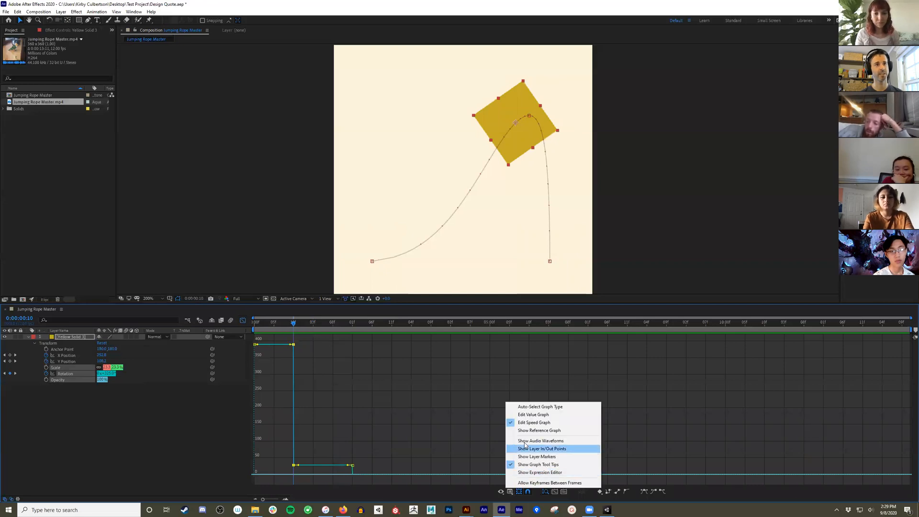
pyautogui.click(536, 415)
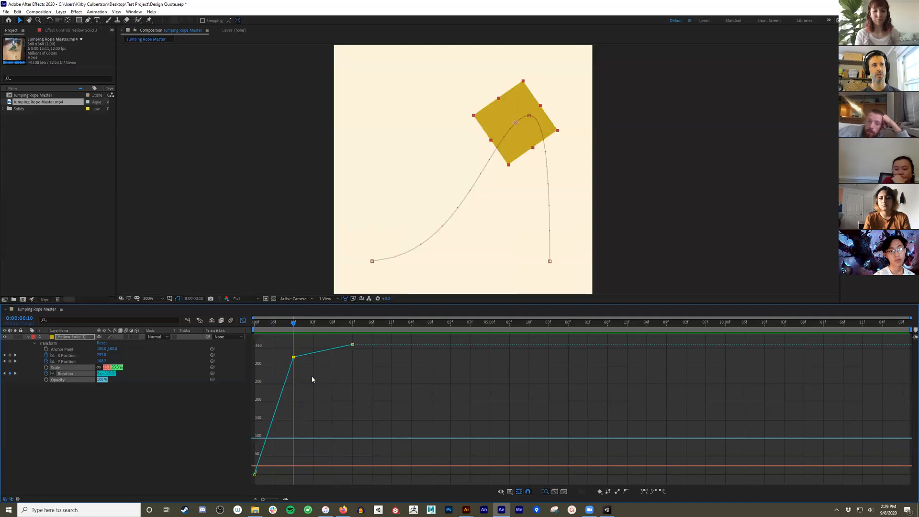
pyautogui.moveTo(311, 374); pyautogui.dragTo(271, 348)
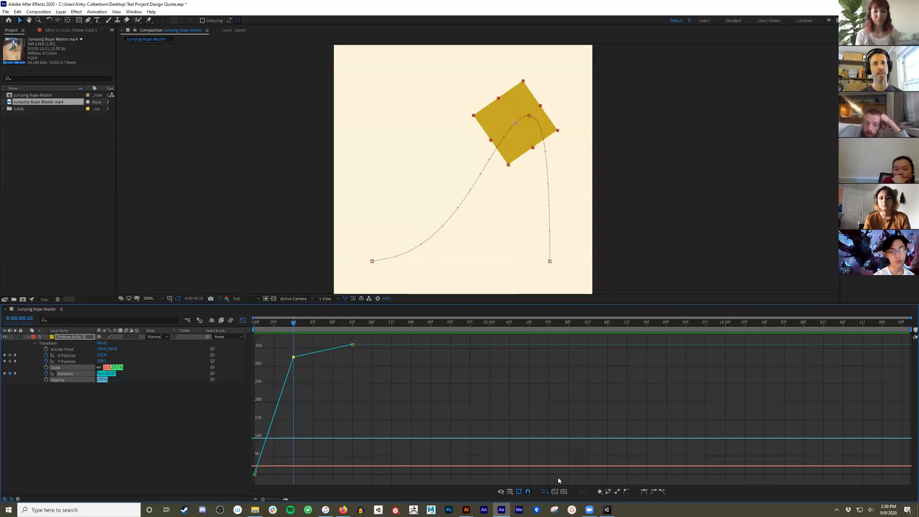
pyautogui.click(646, 492)
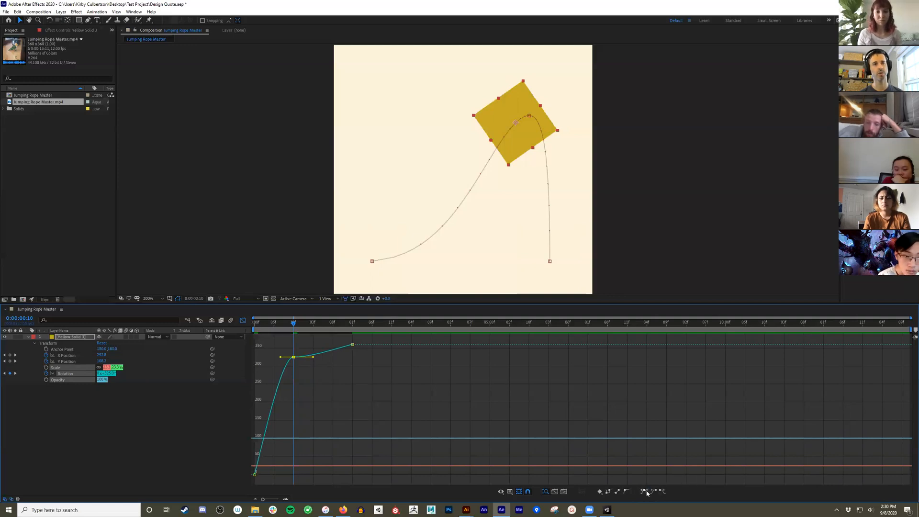
# Step: Tilt the direction handles of the 0:00:00:10 Rotation keyframe to form a smooth decelerating curve, and preview the spin from the start
pyautogui.moveTo(320, 375); pyautogui.dragTo(268, 393)
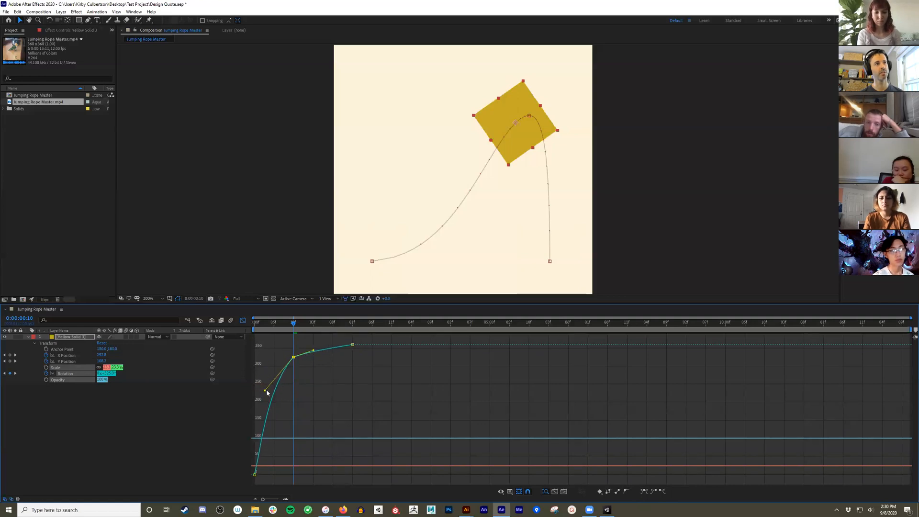
pyautogui.moveTo(313, 351); pyautogui.dragTo(311, 343)
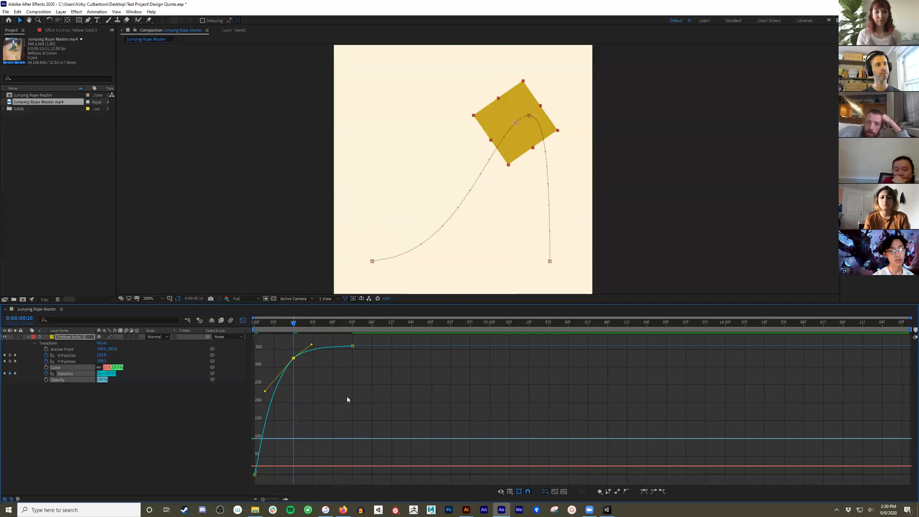
pyautogui.click(258, 324)
pyautogui.press('space')
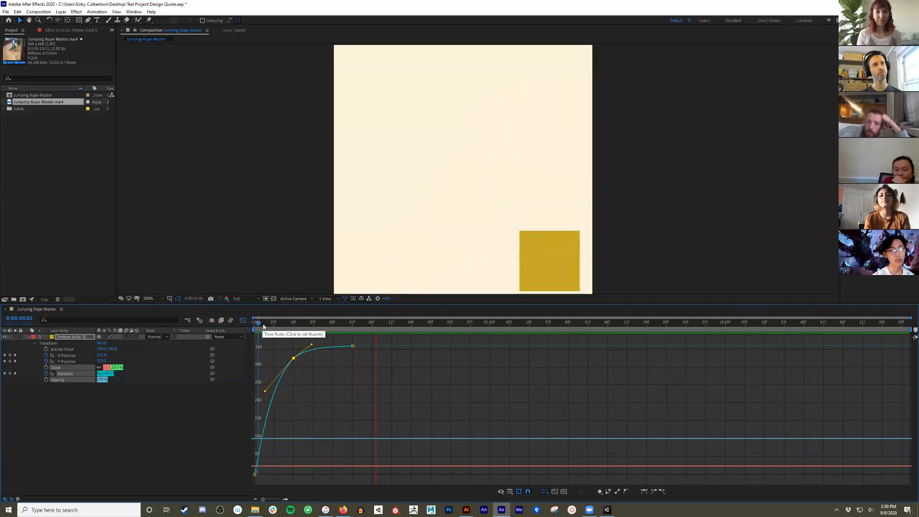
pyautogui.press('space')
pyautogui.click(254, 324)
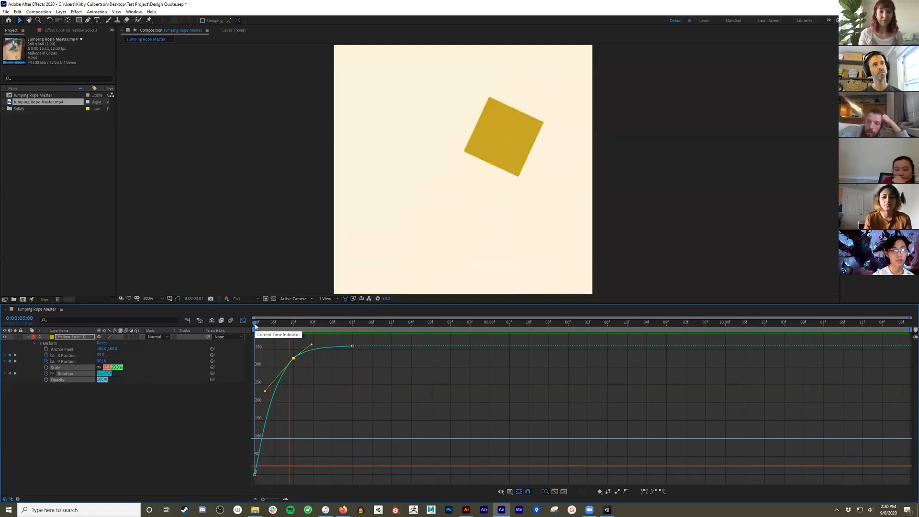
pyautogui.press('space')
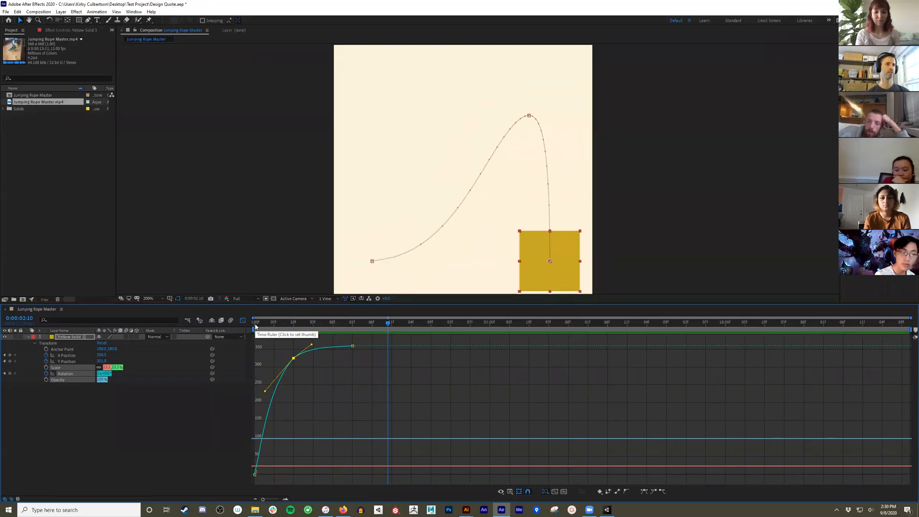
# Step: Leave the Graph Editor, move the last Rotation keyframe out to about 0:00:06:08, and play back the slower spin
pyautogui.click(243, 320)
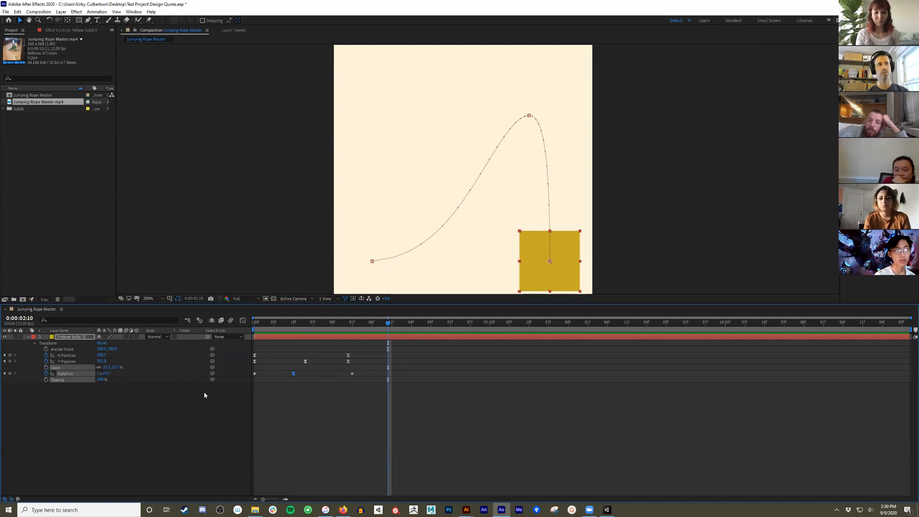
pyautogui.moveTo(361, 392); pyautogui.dragTo(329, 372)
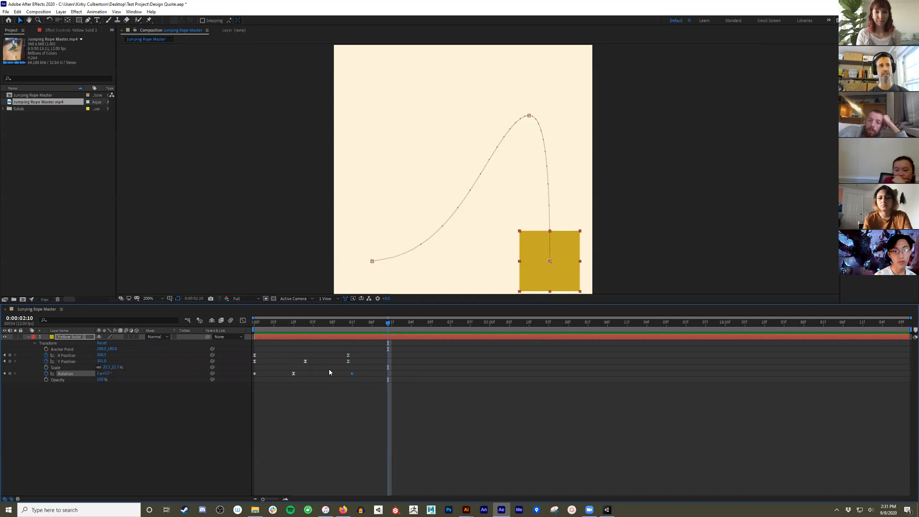
pyautogui.click(351, 375)
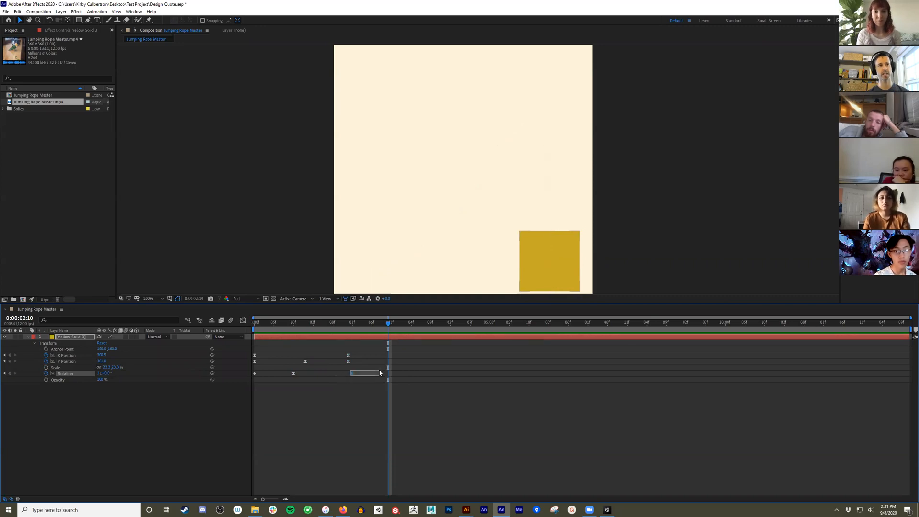
pyautogui.moveTo(351, 373); pyautogui.dragTo(546, 383)
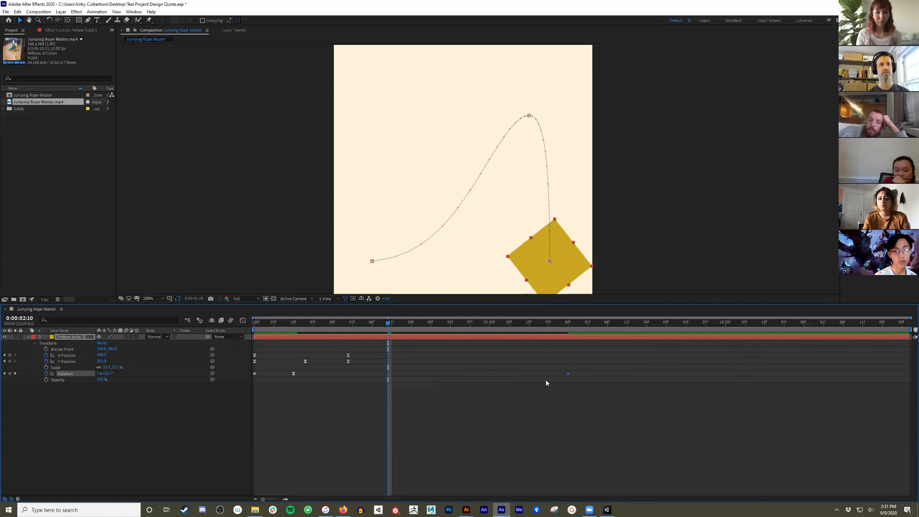
pyautogui.press('space')
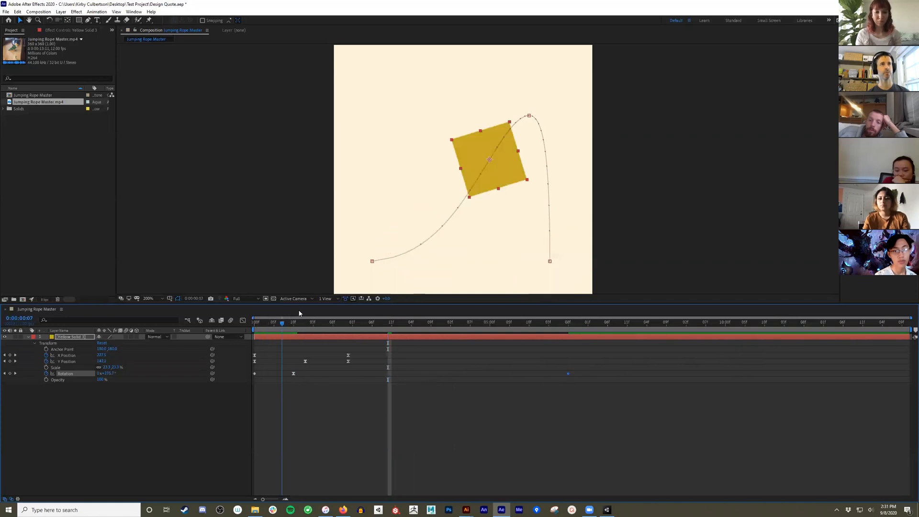
pyautogui.press('space')
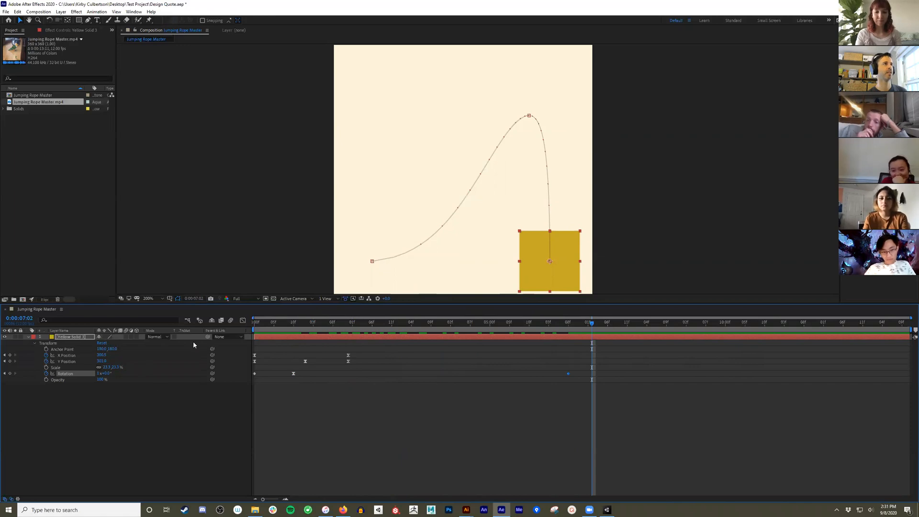
# Step: Delete the Yellow Solid layer from the Jumping Rope Master composition
pyautogui.click(31, 182)
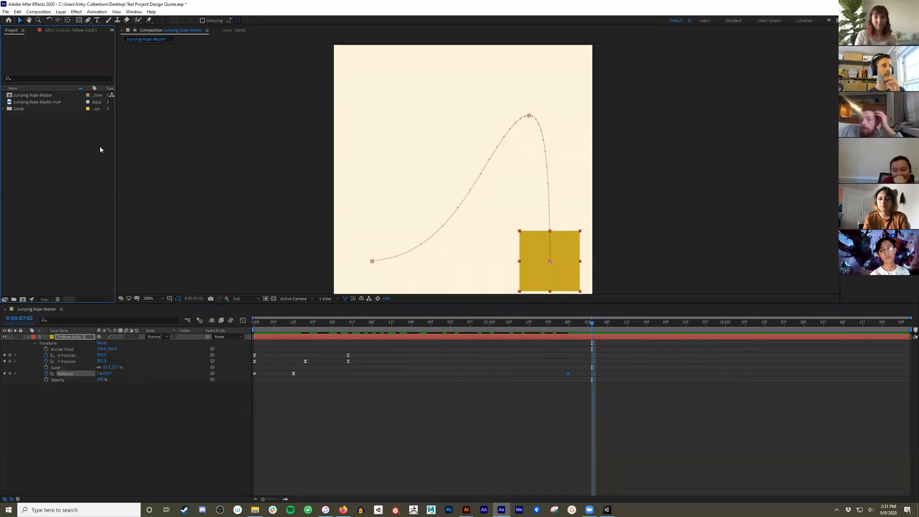
pyautogui.click(79, 338)
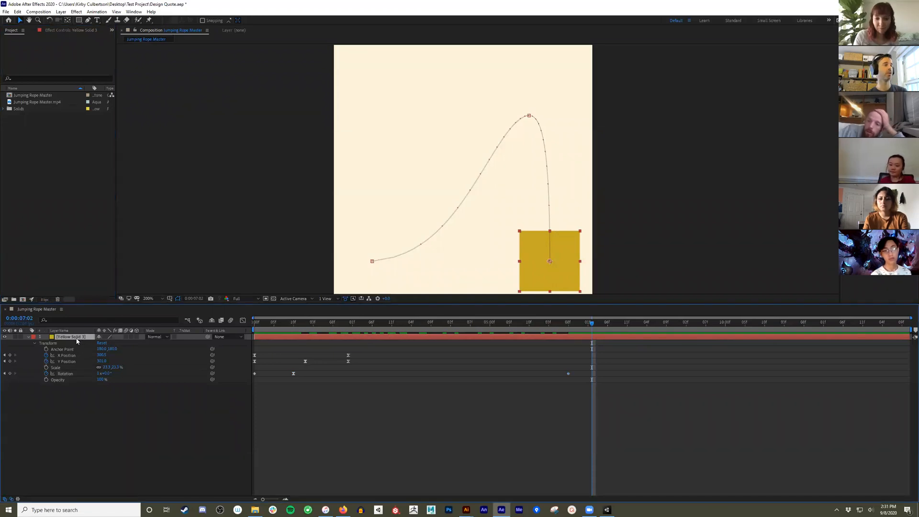
pyautogui.press('Delete')
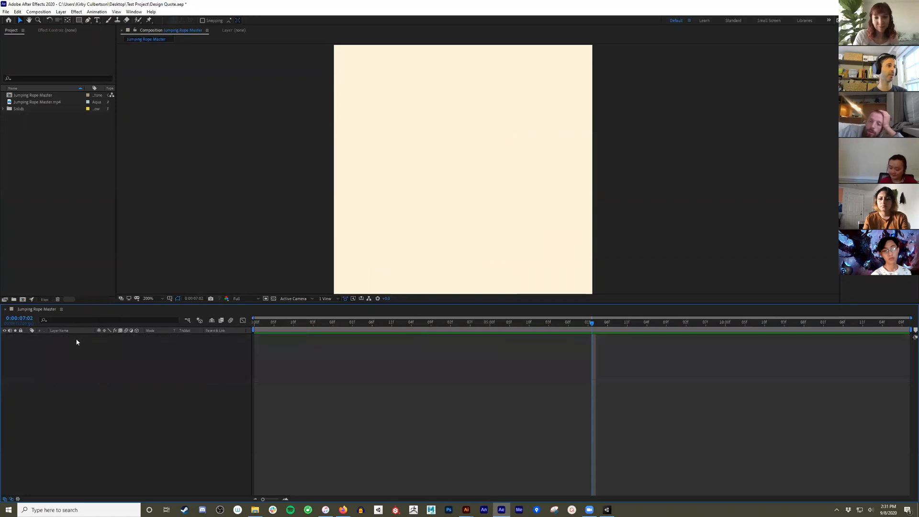
pyautogui.rightClick(31, 148)
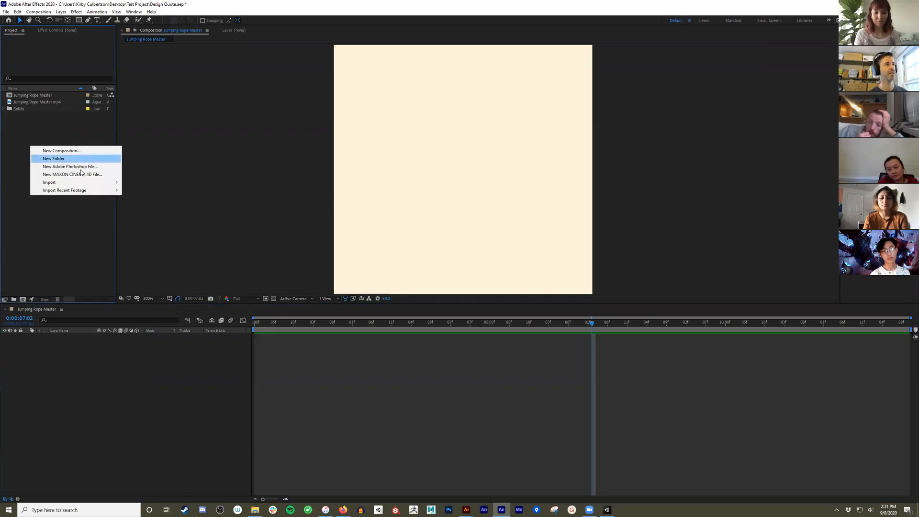
pyautogui.moveTo(86, 182)
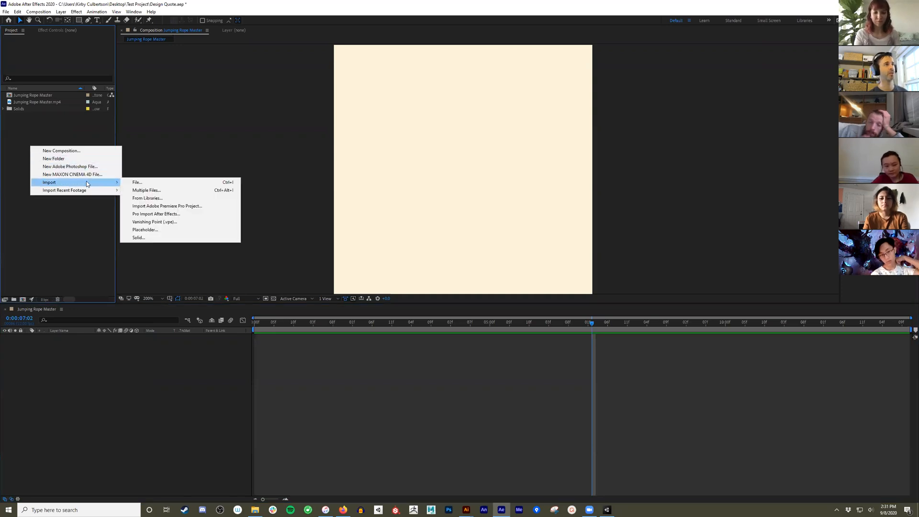
pyautogui.click(79, 128)
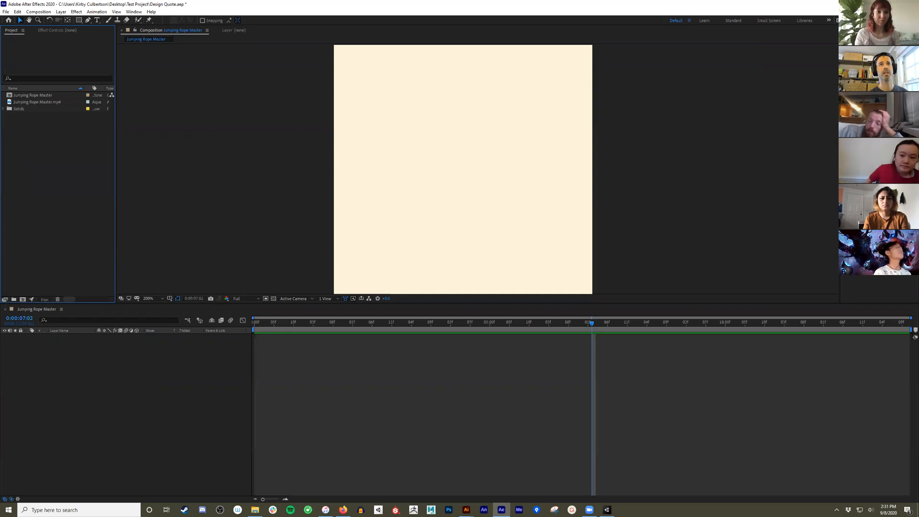
# Step: Switch to the Quote Composition.ai document in Illustrator and save its pending changes
pyautogui.click(501, 510)
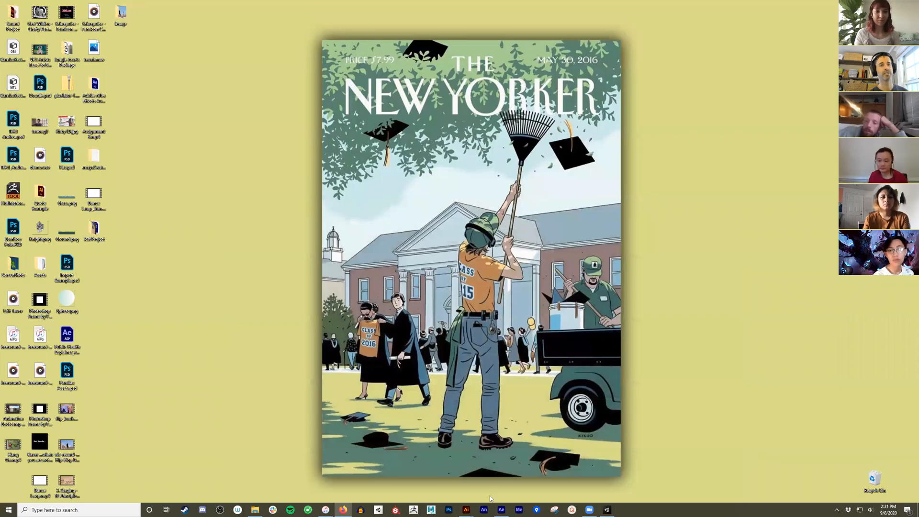
pyautogui.moveTo(466, 510)
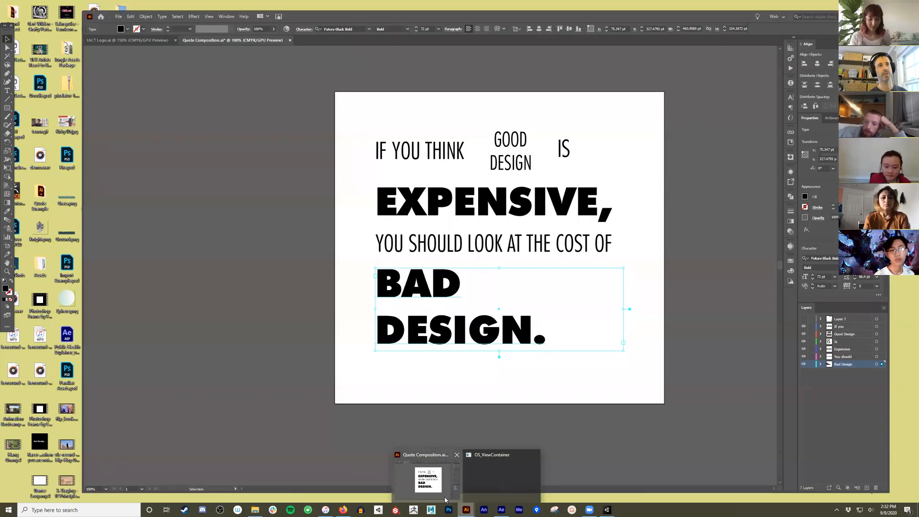
pyautogui.click(445, 500)
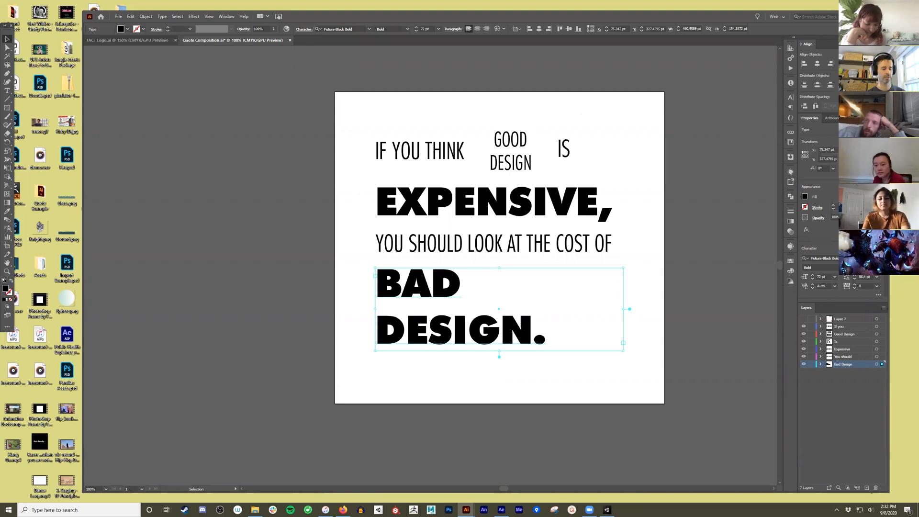
pyautogui.hotkey('ctrl', 's')
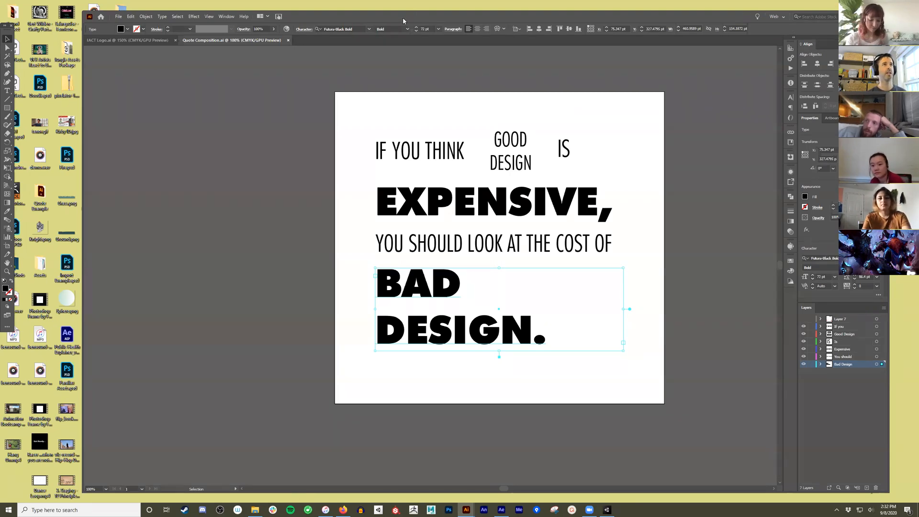
# Step: Save the document as Quote Composition.ai in the Desktop's Test Project folder with the default Illustrator 2020 options, and return to After Effects
pyautogui.moveTo(414, 19); pyautogui.dragTo(399, 29)
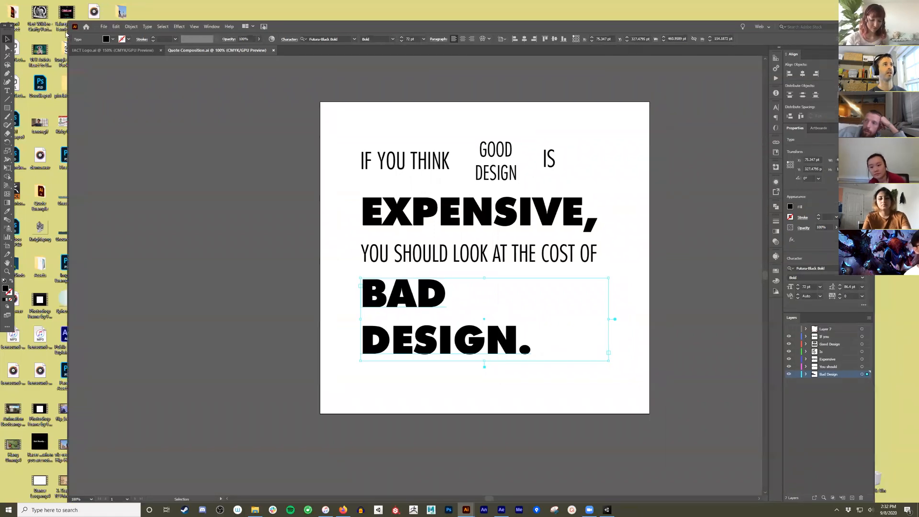
pyautogui.click(103, 26)
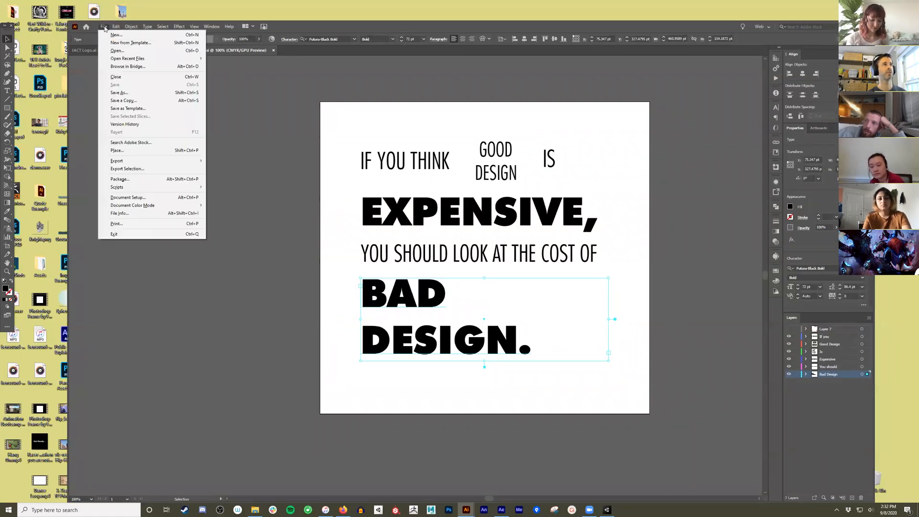
pyautogui.click(126, 94)
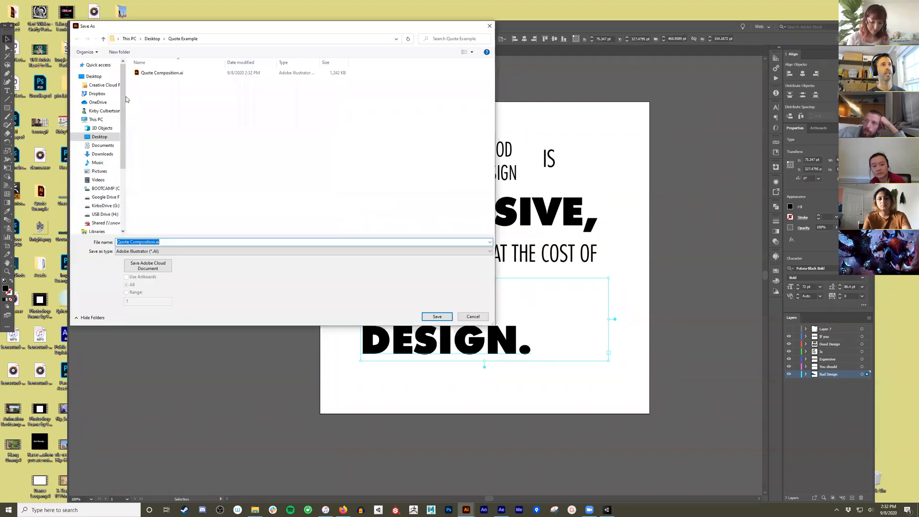
pyautogui.click(103, 39)
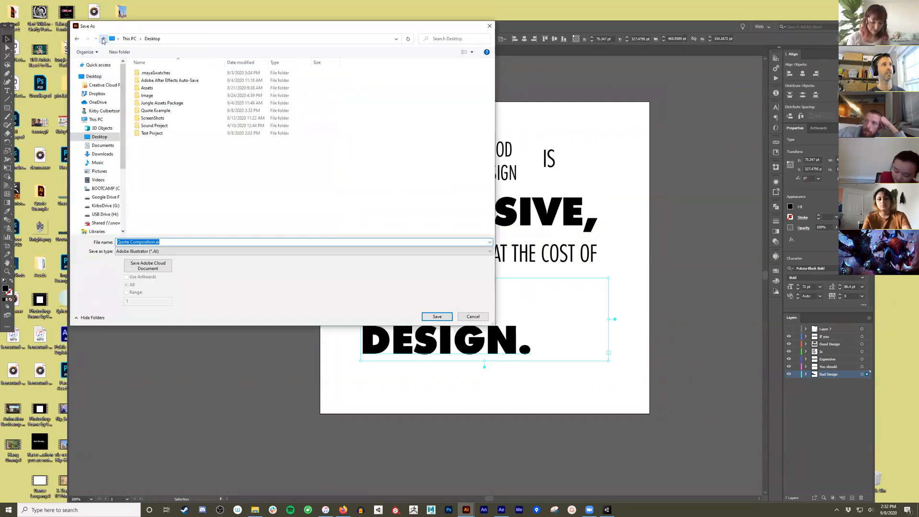
pyautogui.doubleClick(175, 133)
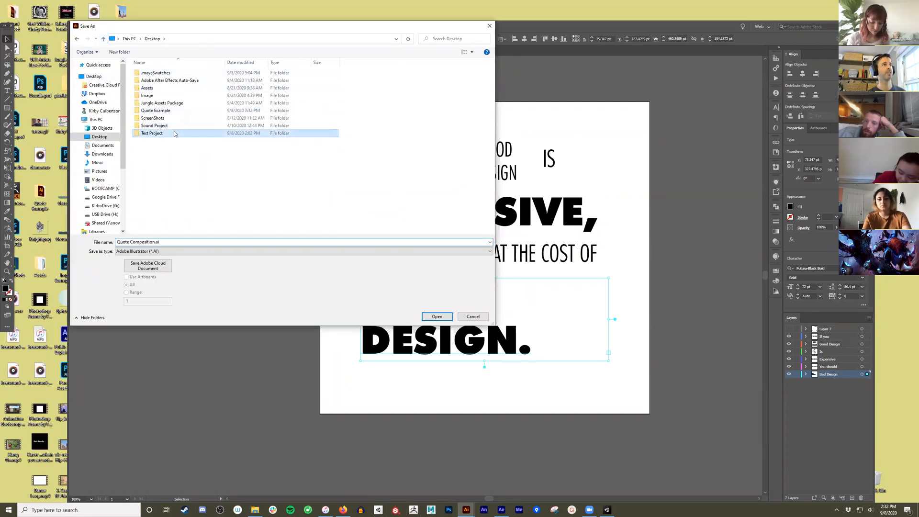
pyautogui.press('Tab')
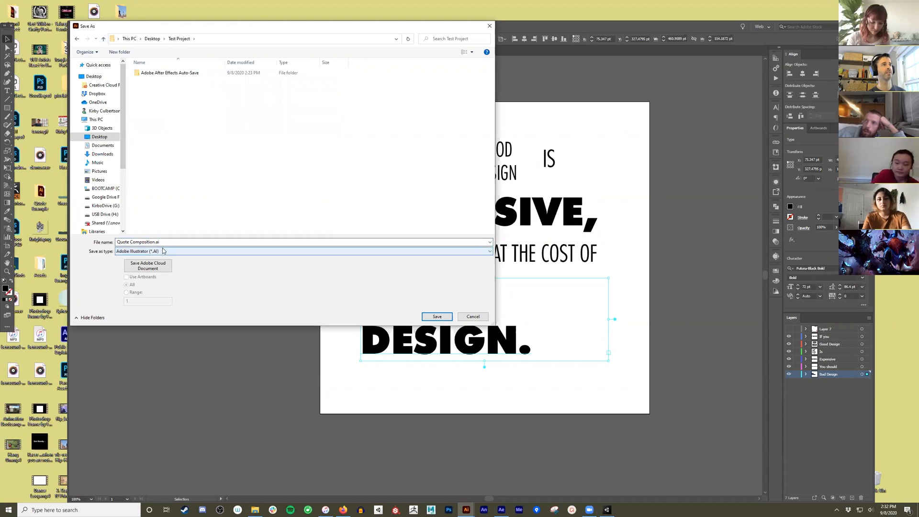
pyautogui.click(436, 317)
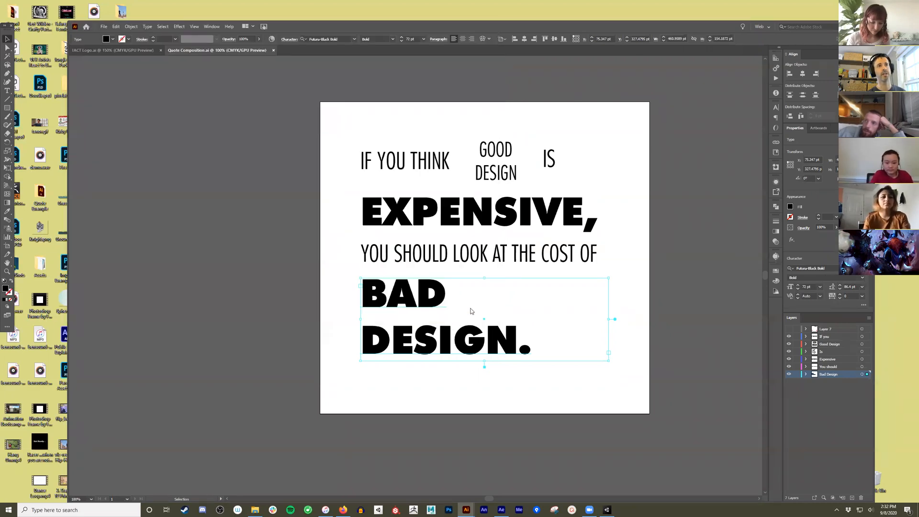
pyautogui.click(115, 225)
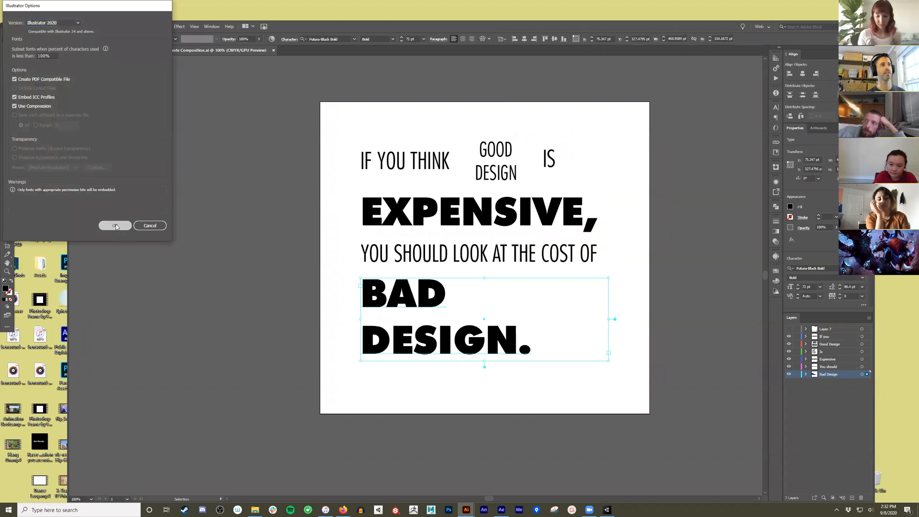
pyautogui.hotkey('alt', 'Tab')
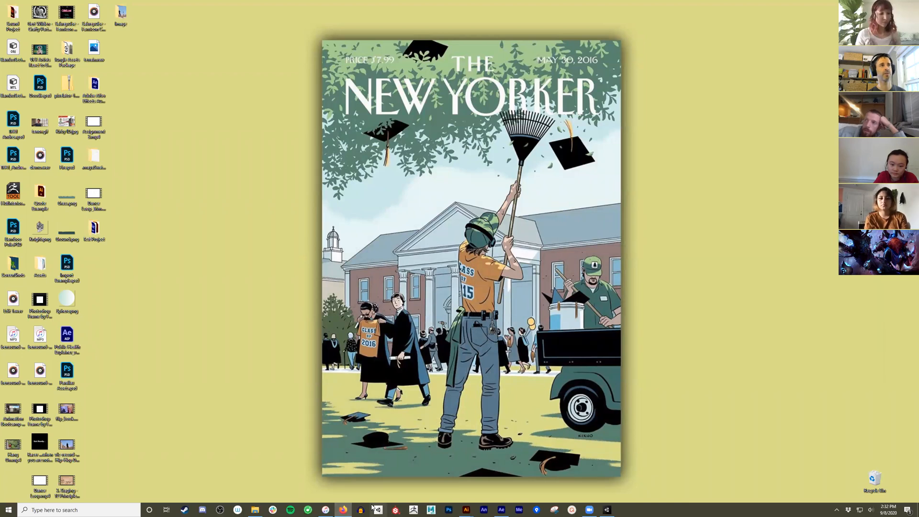
pyautogui.hotkey('alt', 'Tab')
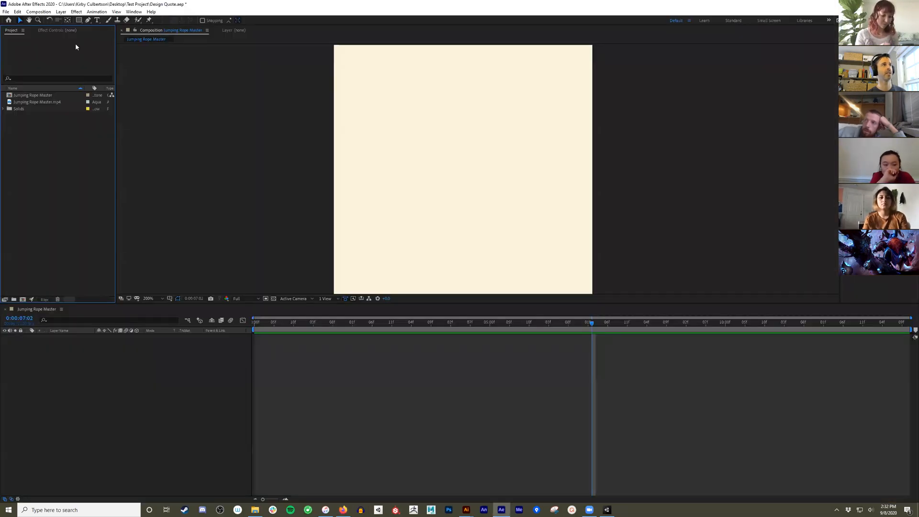
# Step: Import Quote Composition.ai from the Desktop's Test Project folder as a Composition with footage dimensions set to Layer Size
pyautogui.rightClick(33, 130)
pyautogui.moveTo(96, 166)
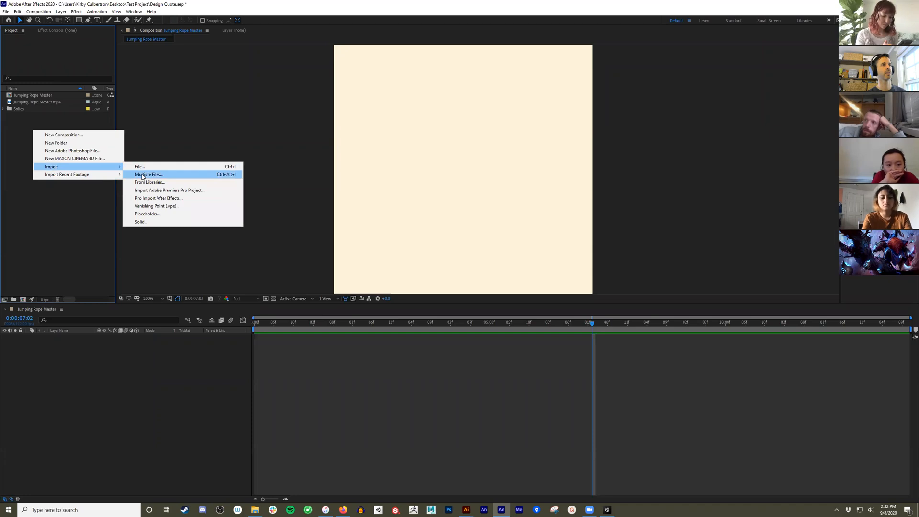
pyautogui.click(139, 167)
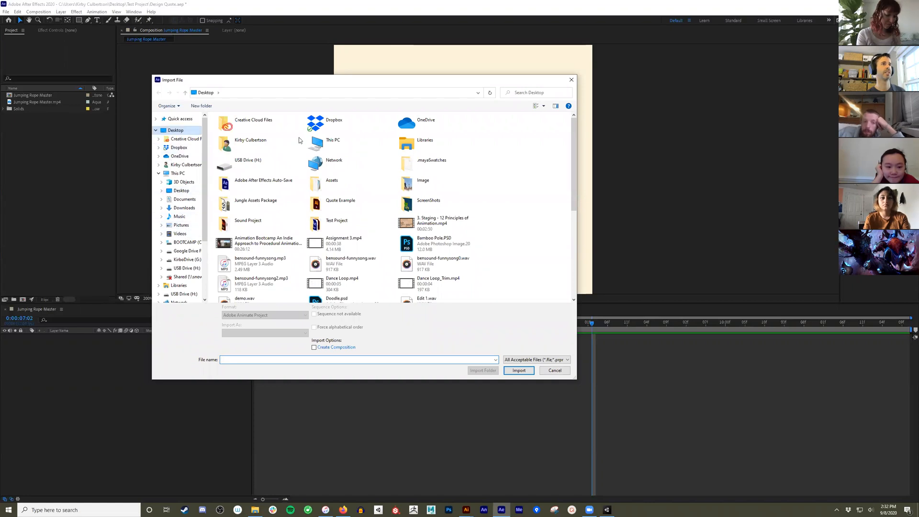
pyautogui.scroll(-1, 351, 174)
pyautogui.click(351, 171)
pyautogui.doubleClick(351, 171)
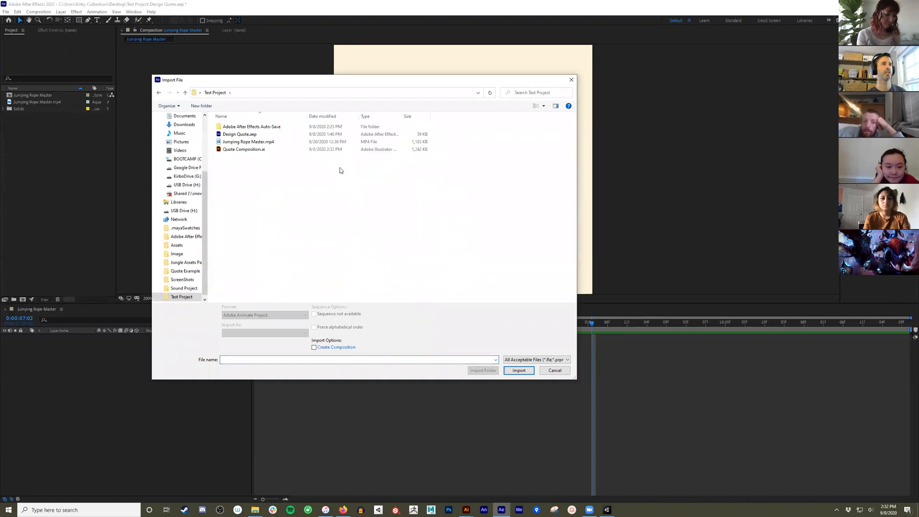
pyautogui.click(234, 150)
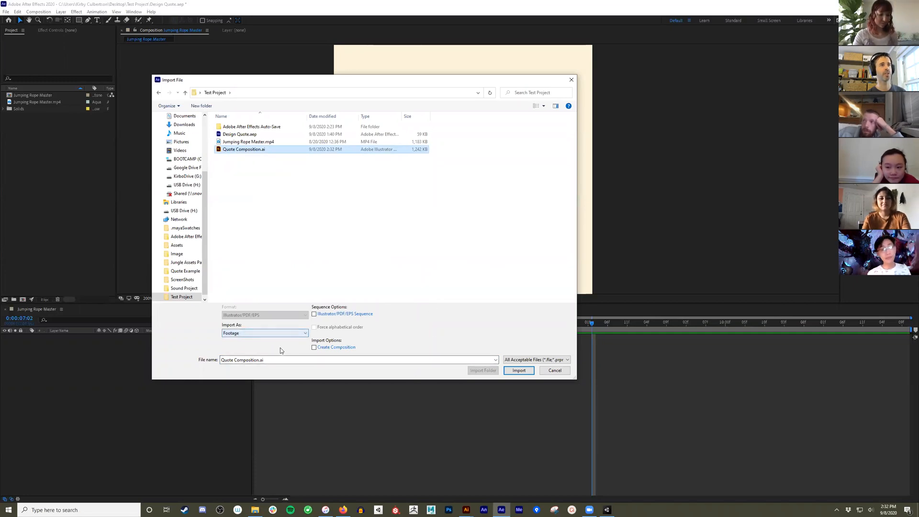
pyautogui.click(518, 371)
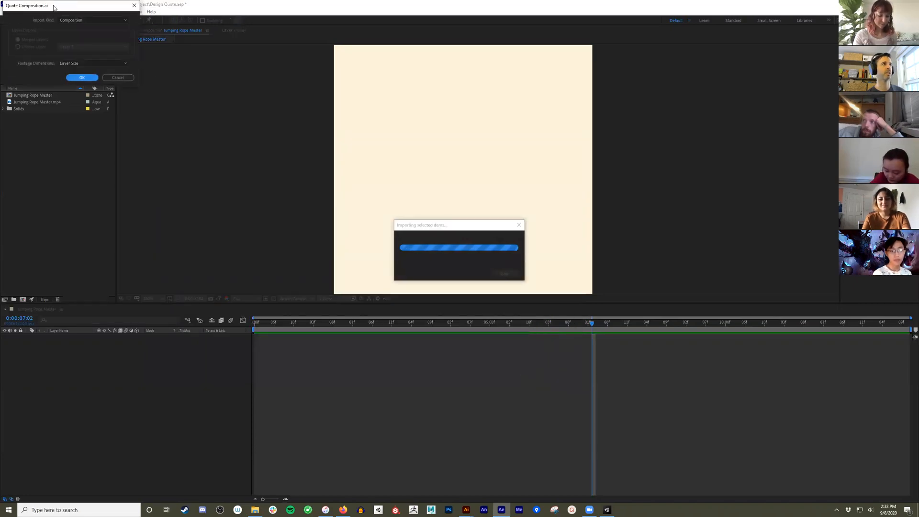
pyautogui.moveTo(55, 10); pyautogui.dragTo(172, 67)
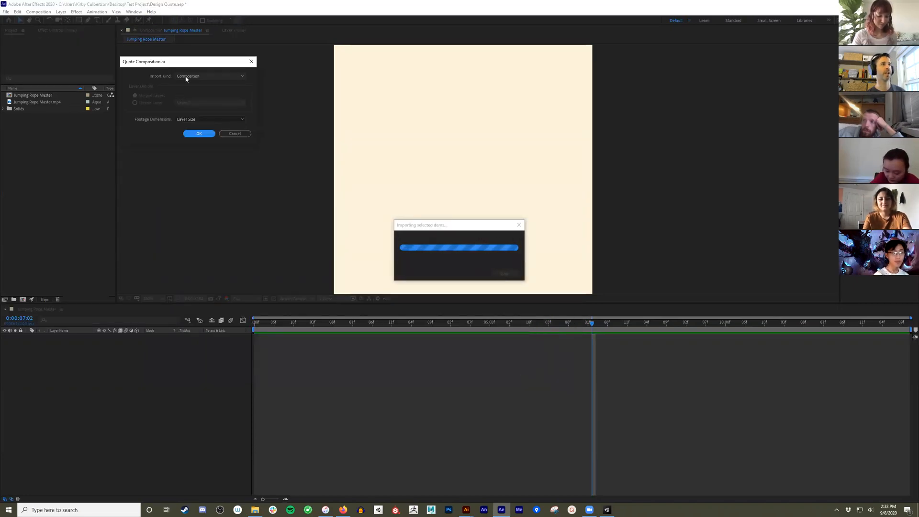
pyautogui.click(191, 135)
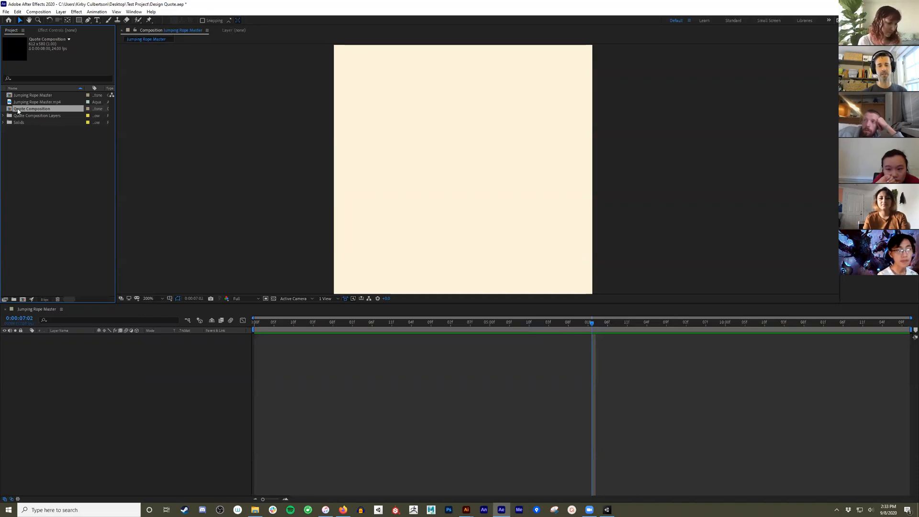
# Step: Add Quote Composition to the Jumping Rope Master timeline and return the playhead to 0:00:00:00
pyautogui.moveTo(20, 112); pyautogui.dragTo(70, 349)
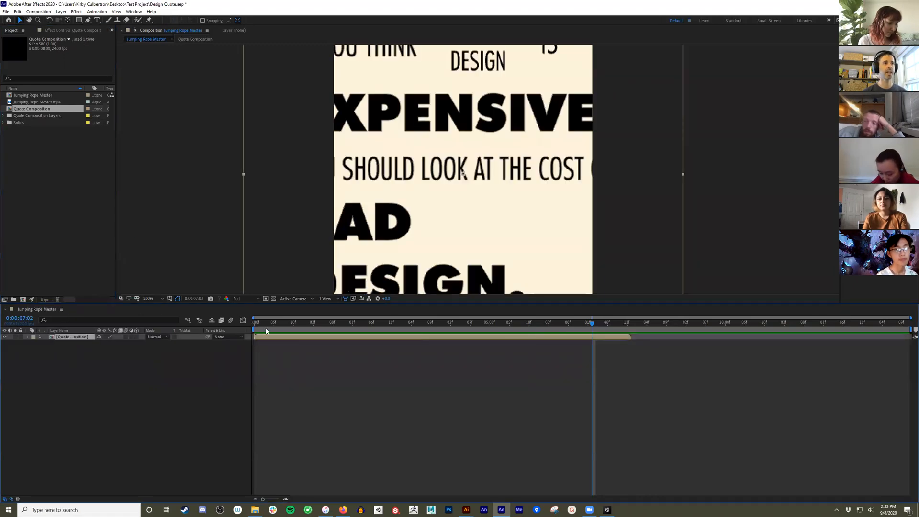
pyautogui.moveTo(257, 326); pyautogui.dragTo(302, 325)
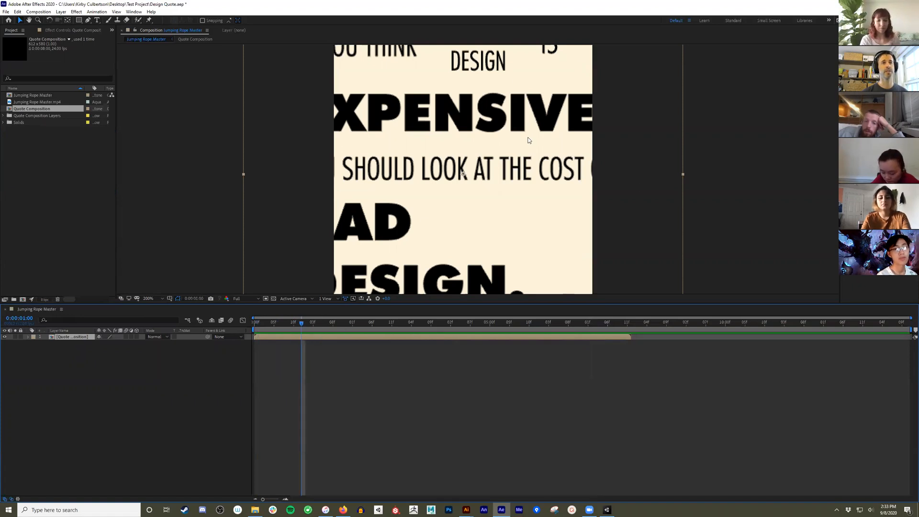
pyautogui.moveTo(560, 322); pyautogui.dragTo(235, 330)
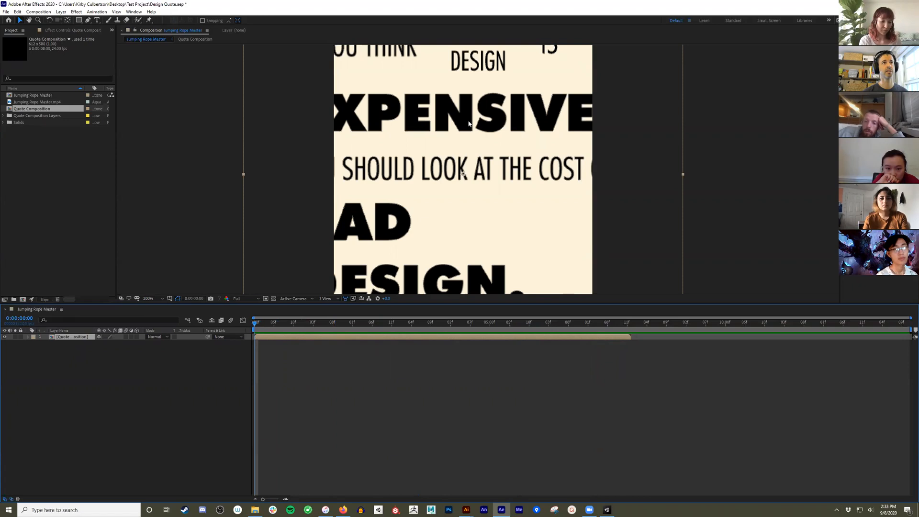
pyautogui.press(',')
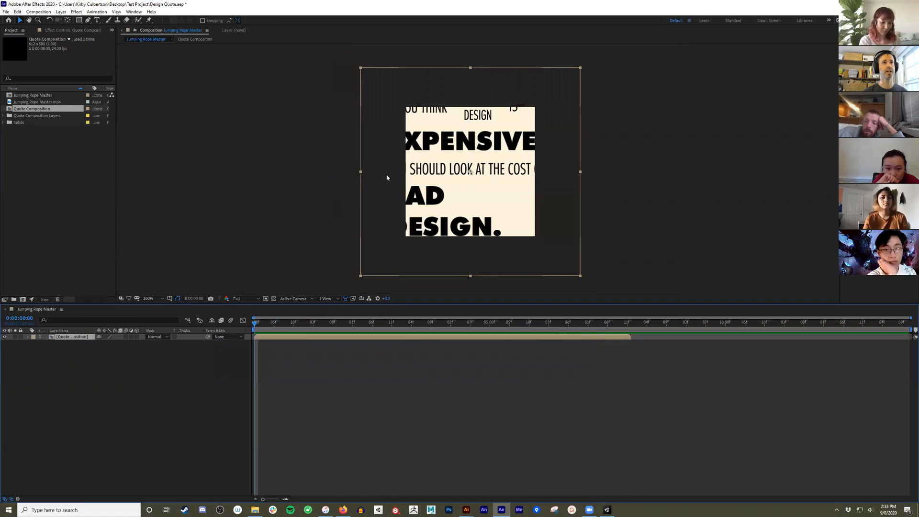
# Step: Open the nested Quote Composition layer in its own timeline to access its individual text layers
pyautogui.rightClick(68, 339)
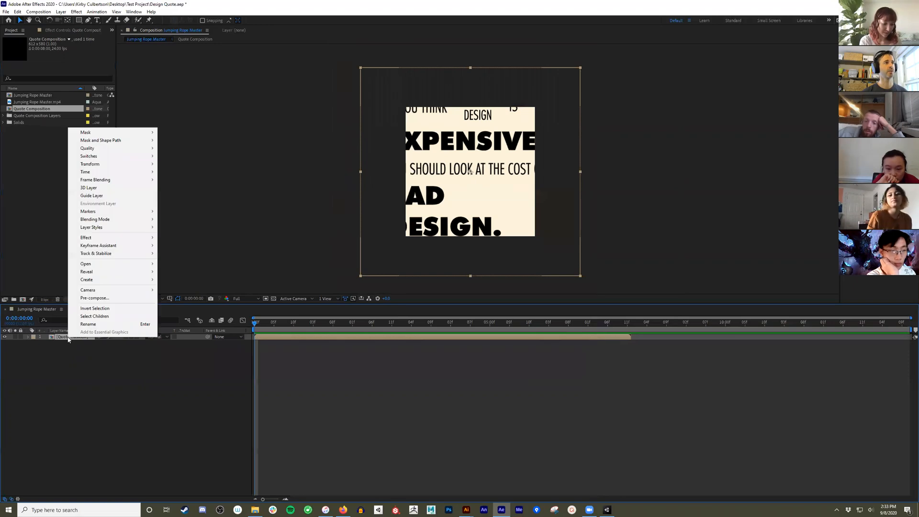
pyautogui.click(146, 386)
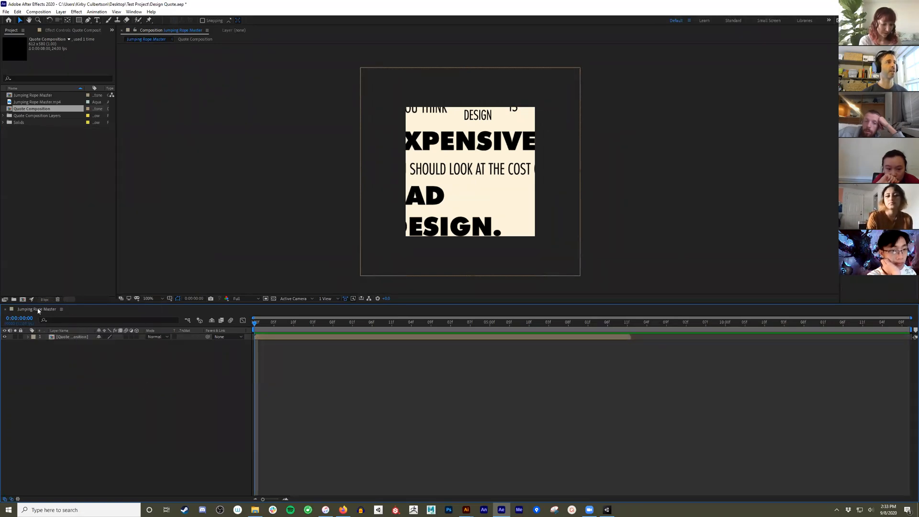
pyautogui.doubleClick(63, 338)
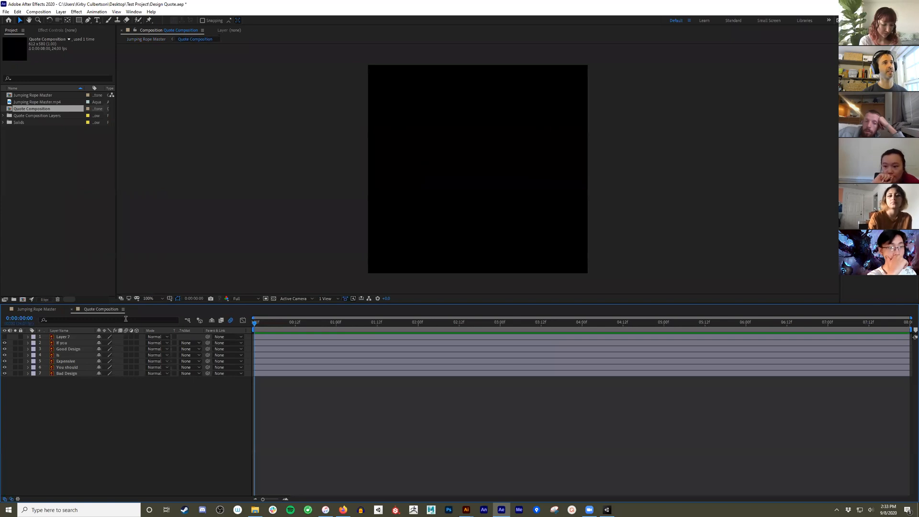
# Step: Resize Quote Composition to a width of 360 px with the aspect ratio locked
pyautogui.rightClick(106, 312)
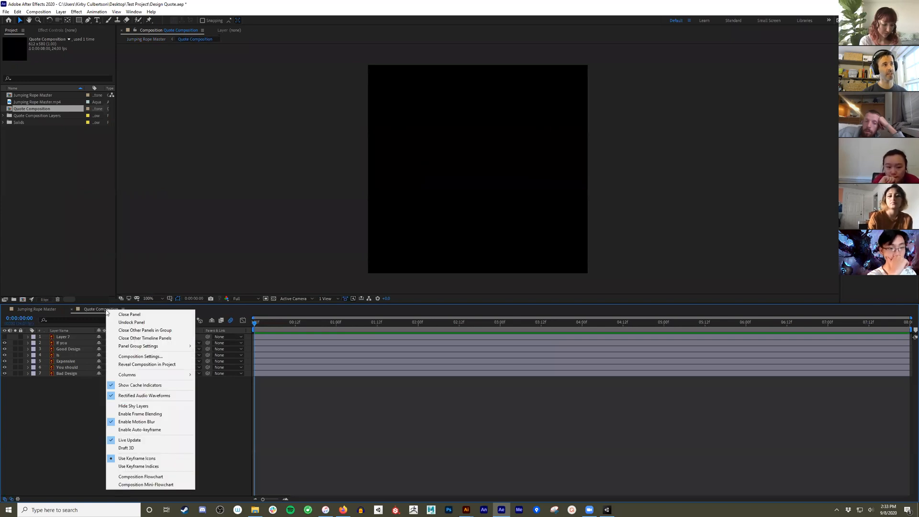
pyautogui.click(158, 356)
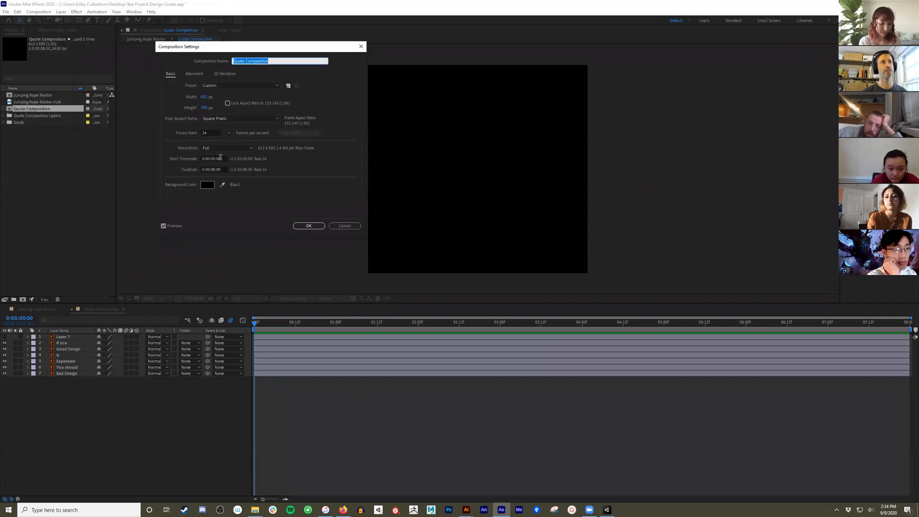
pyautogui.click(203, 97)
pyautogui.write('360')
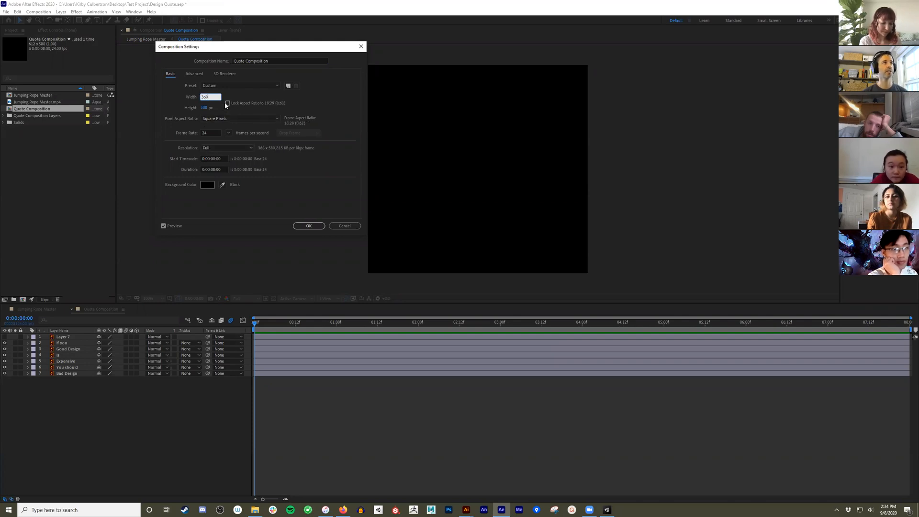
pyautogui.press('Escape')
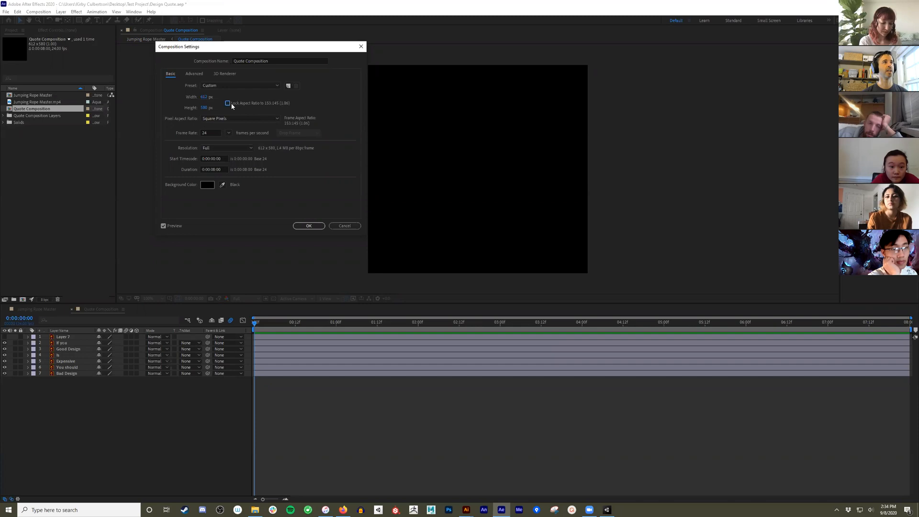
pyautogui.click(206, 97)
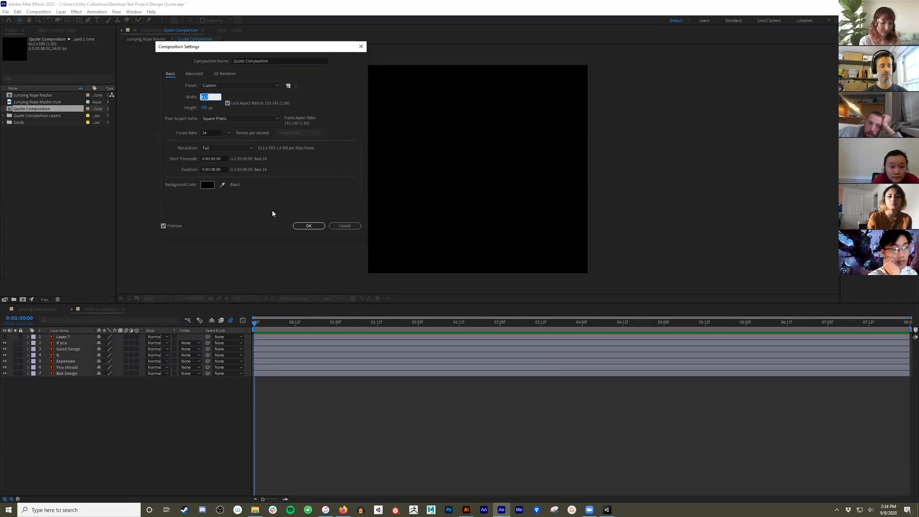
pyautogui.write('360')
pyautogui.press('Return')
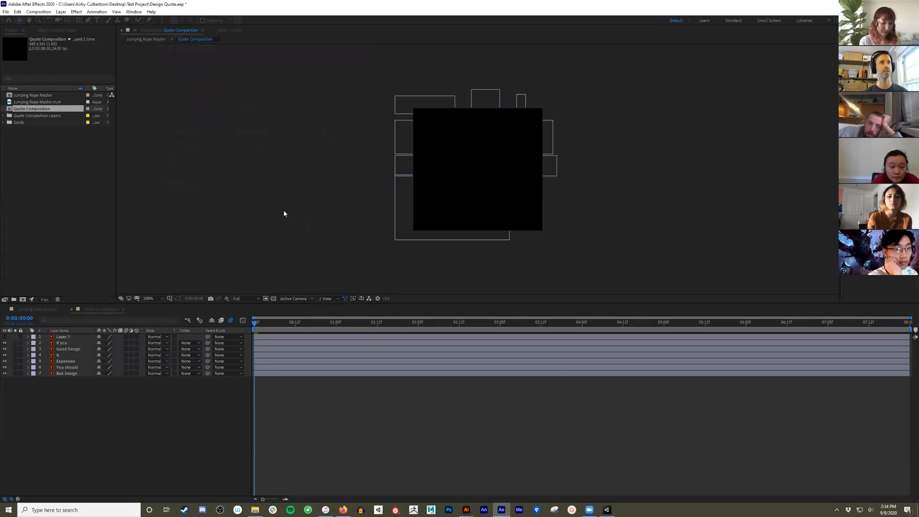
# Step: Change the Quote Composition's background color to a pale red
pyautogui.rightClick(99, 312)
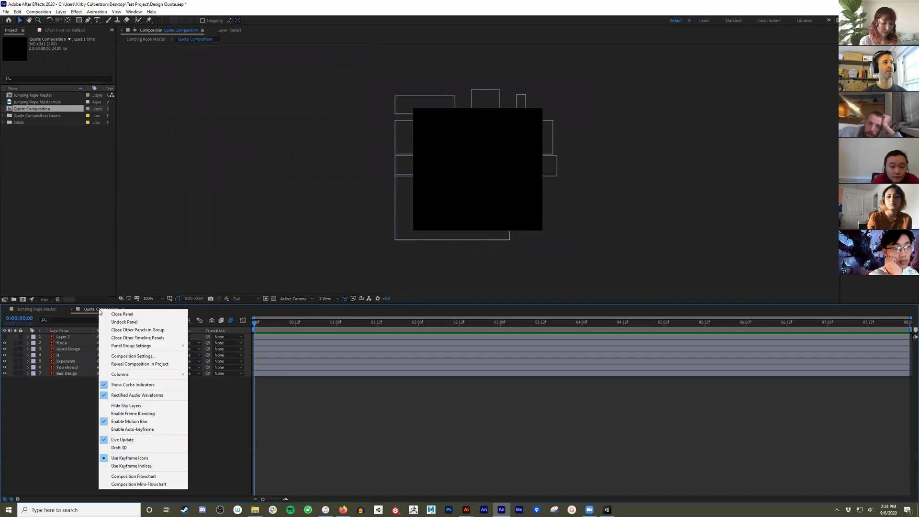
pyautogui.click(146, 360)
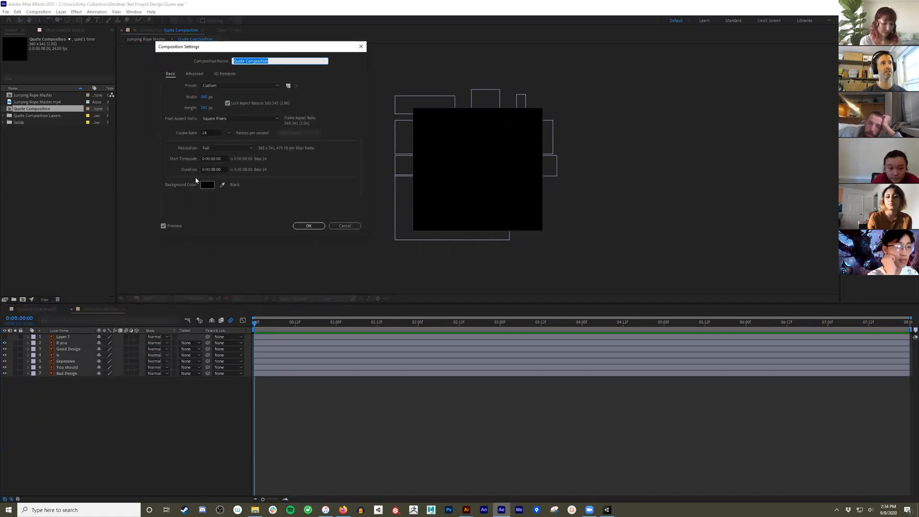
pyautogui.click(207, 185)
pyautogui.moveTo(69, 41); pyautogui.dragTo(13, 23)
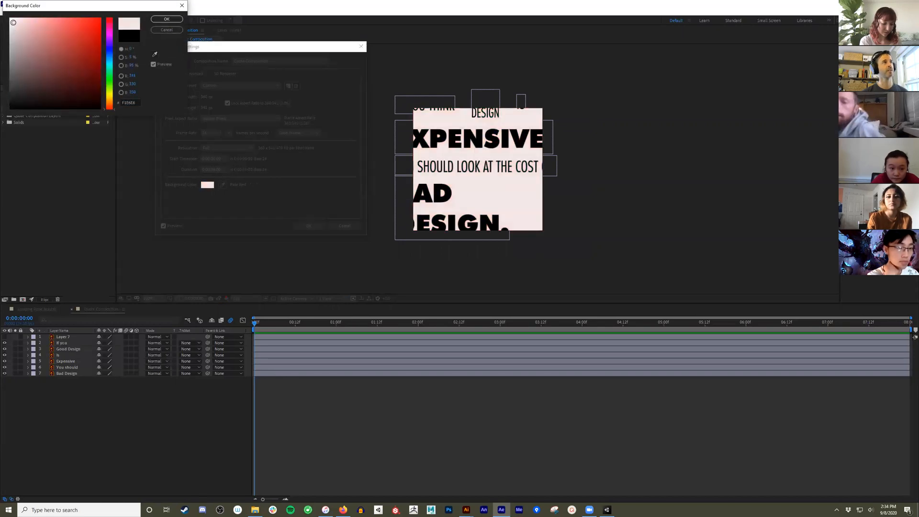
pyautogui.click(167, 19)
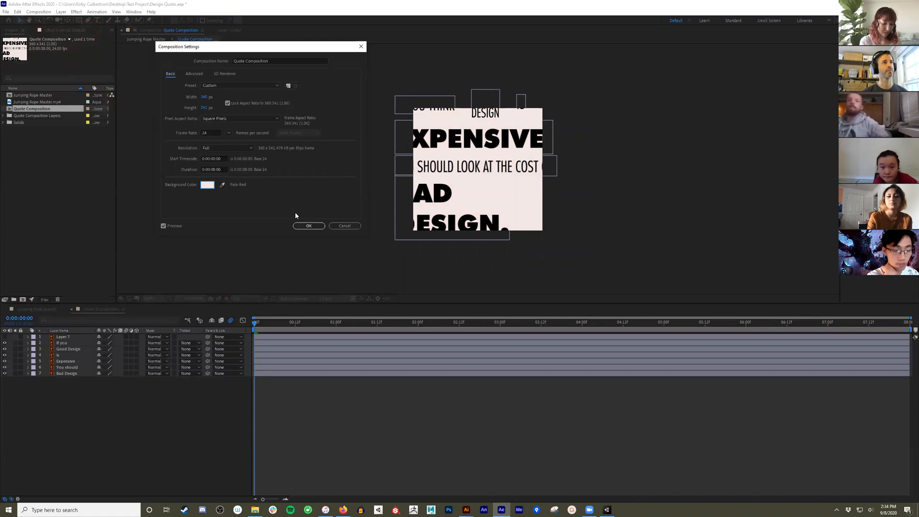
pyautogui.click(303, 225)
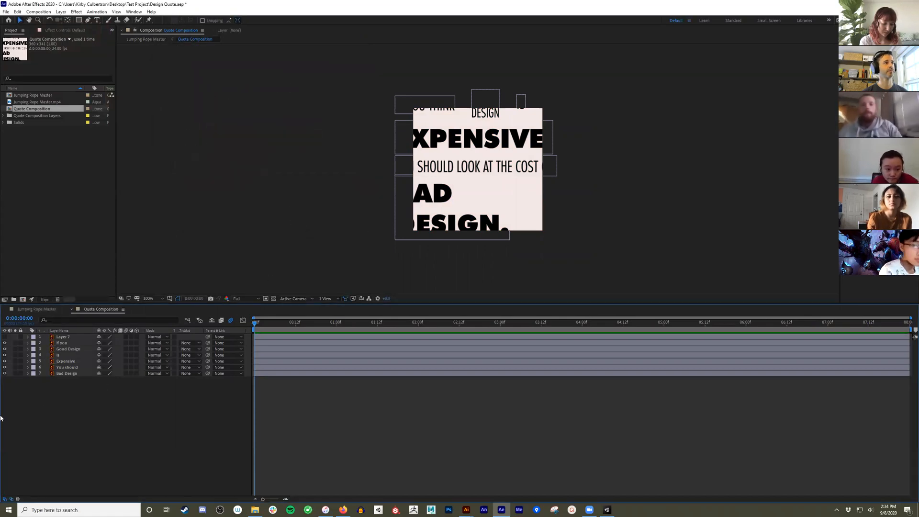
# Step: Show Scale for all seven Quote Composition layers and try scaling them down together to about 96%
pyautogui.click(62, 337)
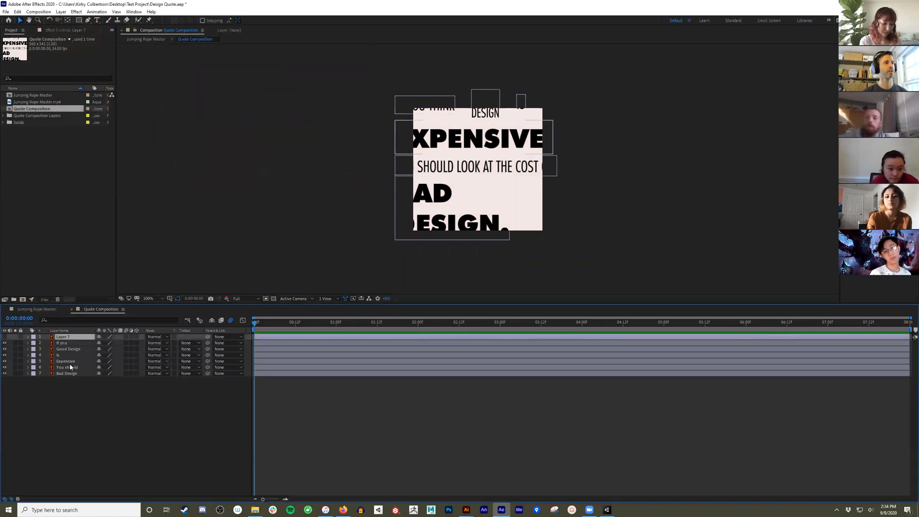
pyautogui.keyDown('shift'); pyautogui.click(70, 374); pyautogui.keyUp('shift')
pyautogui.press('s')
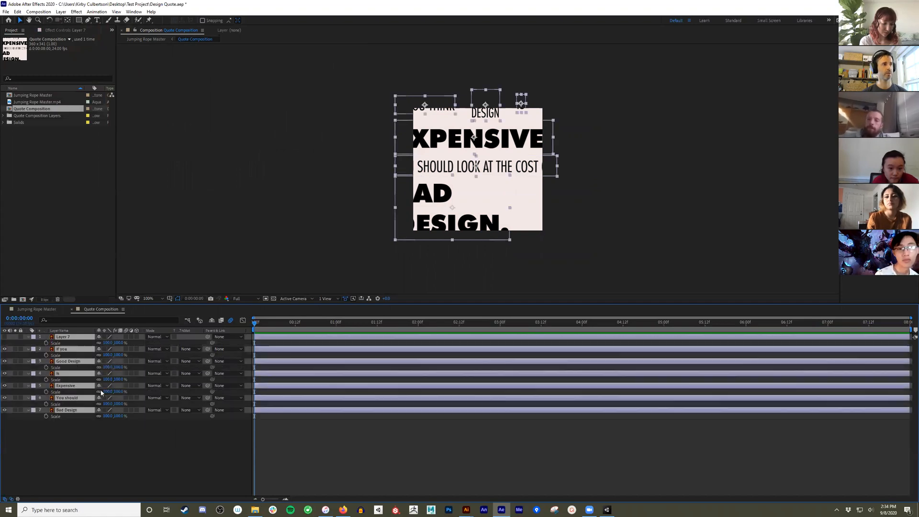
pyautogui.moveTo(116, 367); pyautogui.dragTo(108, 361)
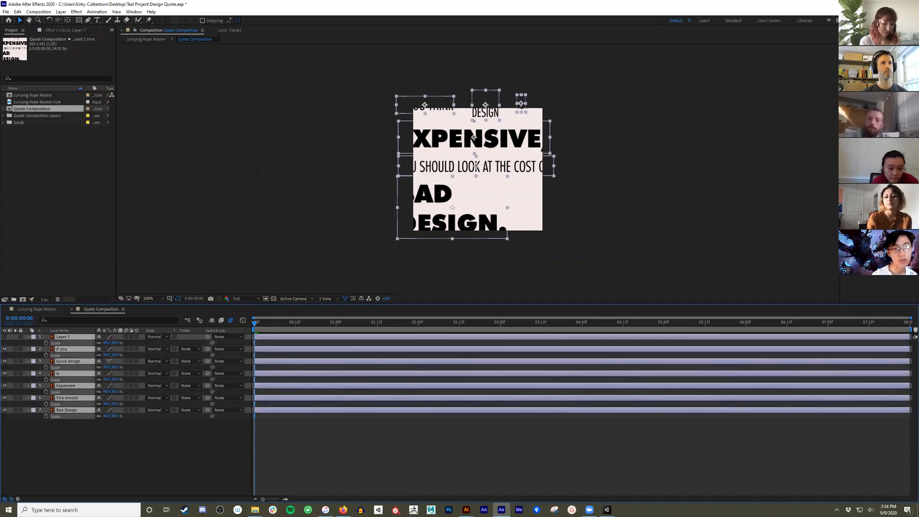
# Step: Undo the layer scaling, the pale red background and the composition resize
pyautogui.hotkey('ctrl', 'z')
pyautogui.click(127, 494)
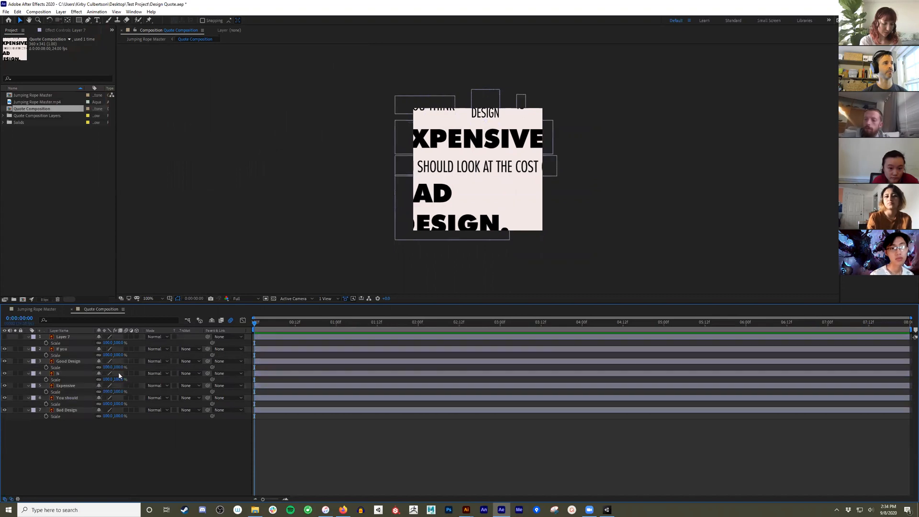
pyautogui.hotkey('ctrl', 'z')
pyautogui.hotkey('ctrl', 'z')
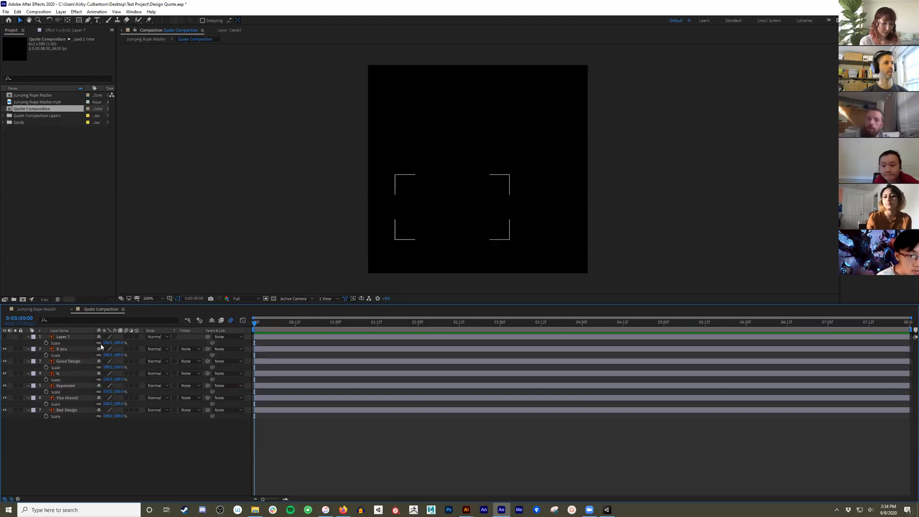
# Step: Set the Quote Composition's background color to the near-white F1F1F1
pyautogui.rightClick(100, 312)
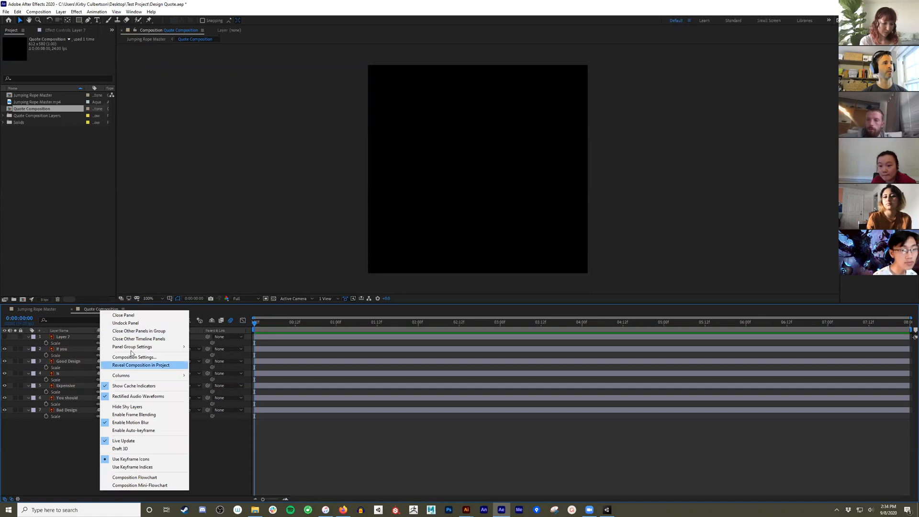
pyautogui.click(139, 355)
pyautogui.click(207, 184)
pyautogui.write('ffffff')
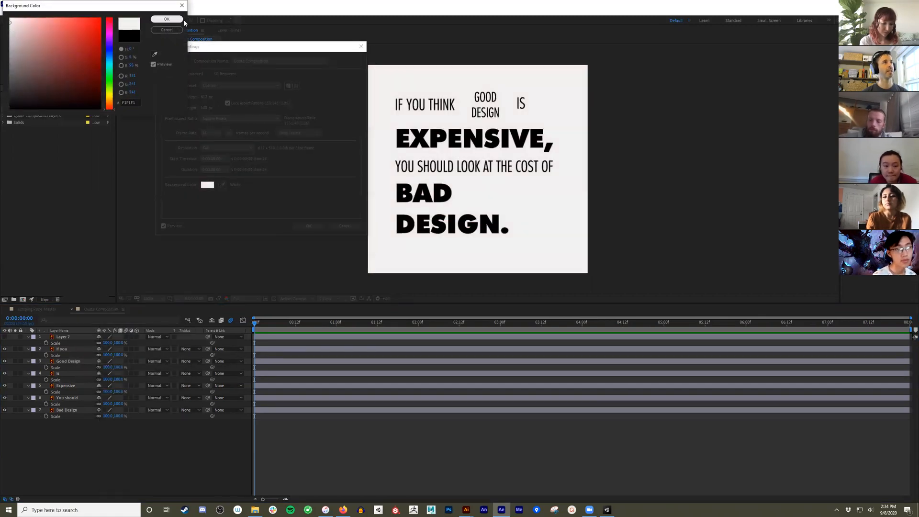
pyautogui.press('Return')
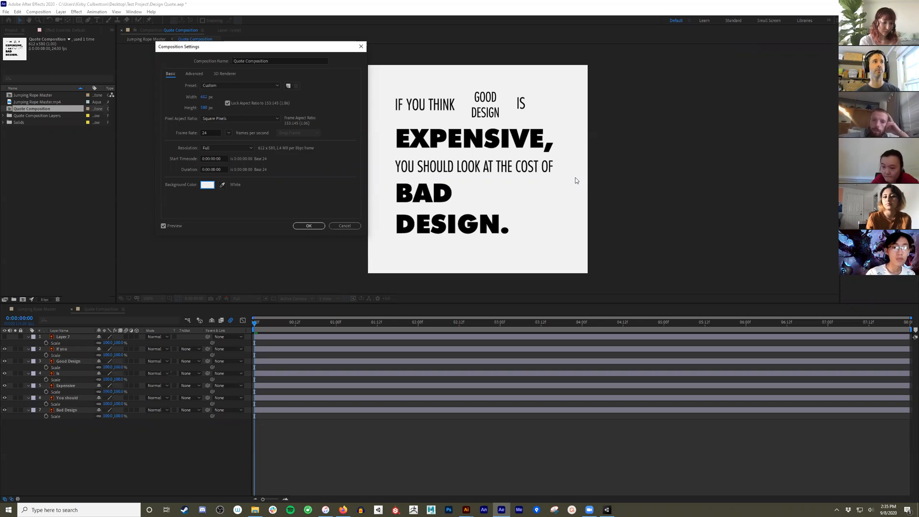
pyautogui.click(308, 225)
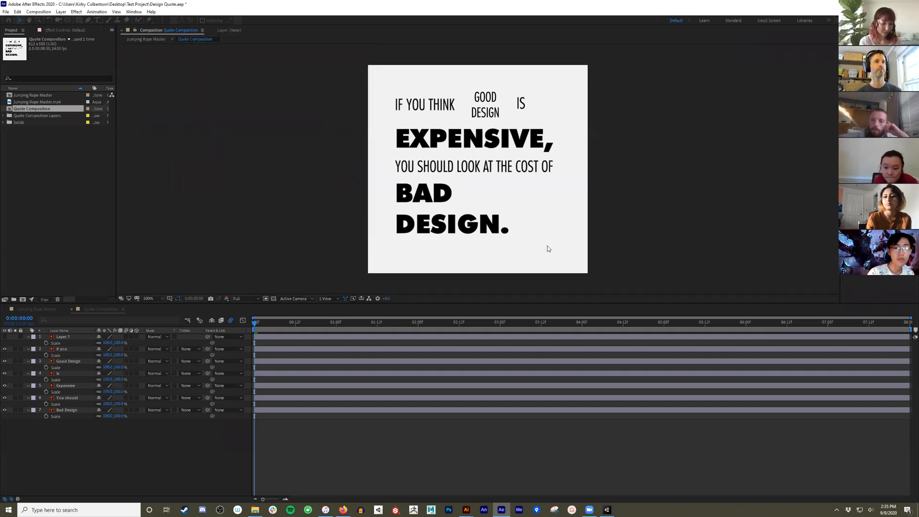
# Step: Collapse the Scale properties of all seven layers in the Quote Composition timeline
pyautogui.click(28, 337)
pyautogui.click(28, 342)
pyautogui.click(28, 349)
pyautogui.click(28, 355)
pyautogui.click(28, 361)
pyautogui.click(28, 368)
pyautogui.click(28, 373)
pyautogui.click(36, 397)
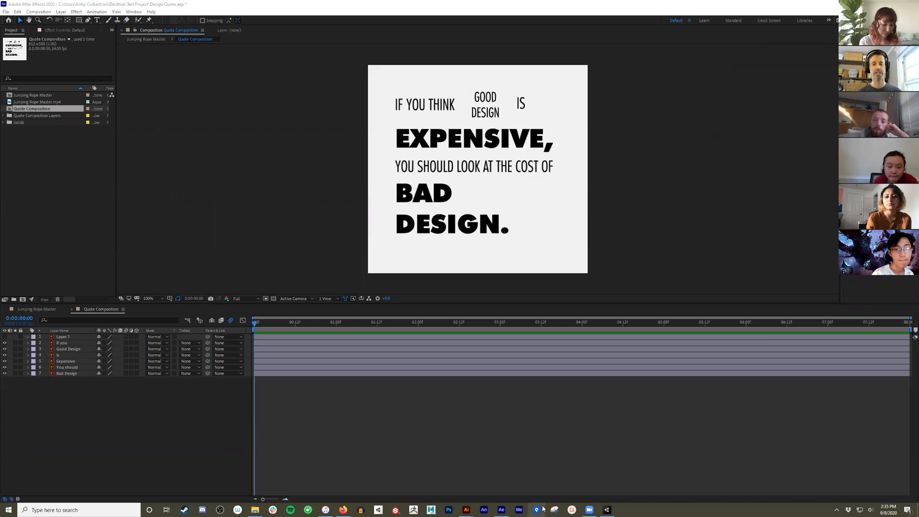
# Step: Switch to Illustrator, inspect the quote's separate text blocks by selecting them one by one, and return to After Effects
pyautogui.click(467, 509)
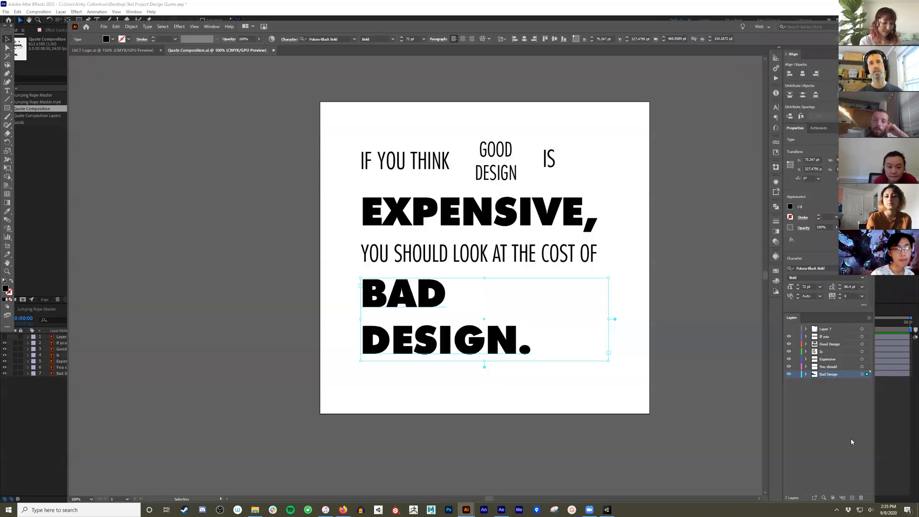
pyautogui.click(416, 175)
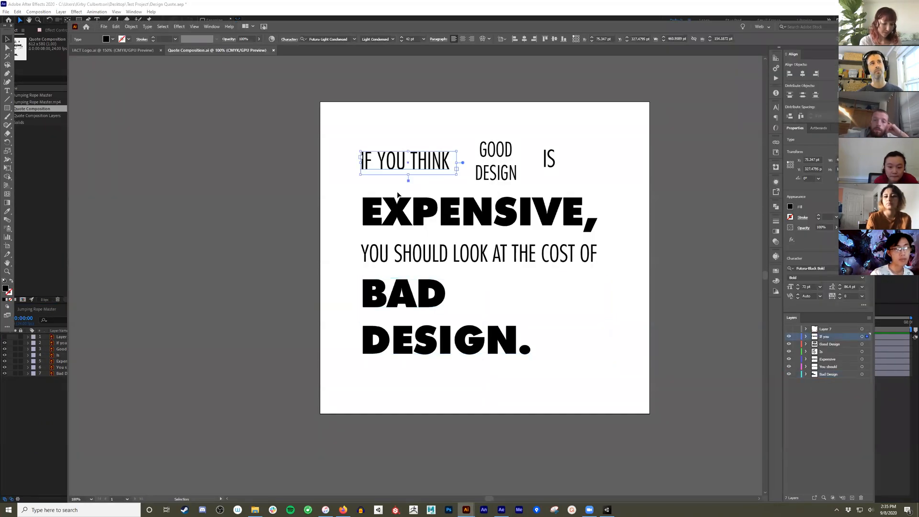
pyautogui.click(399, 210)
pyautogui.click(398, 257)
pyautogui.click(404, 343)
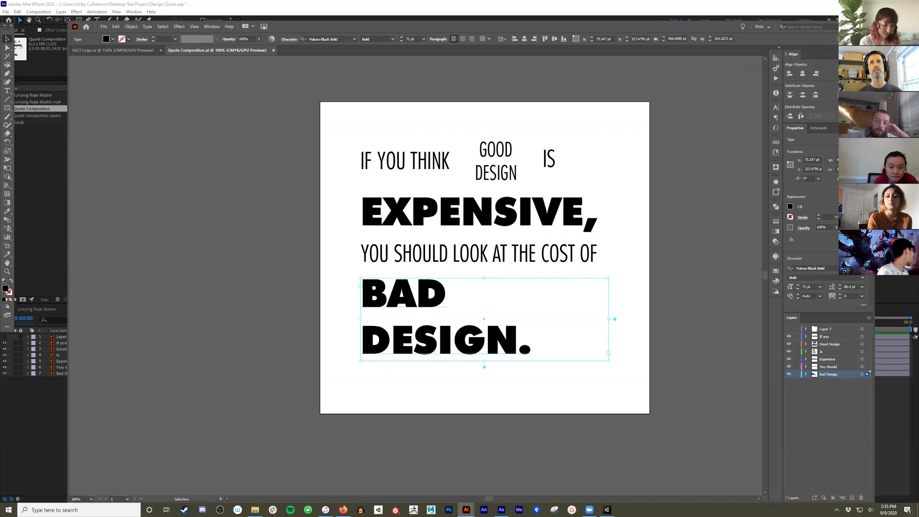
pyautogui.hotkey('alt', 'Tab')
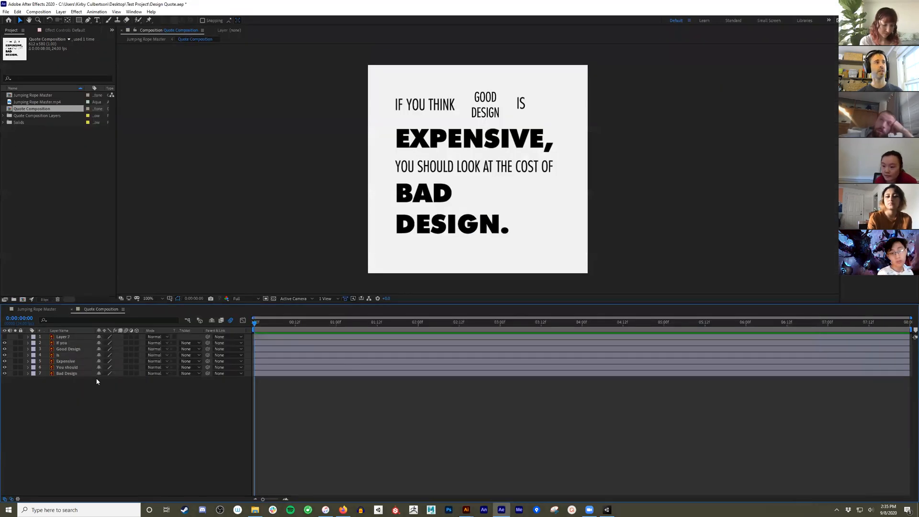
# Step: Scrub and preview the Quote Composition timeline, returning the playhead to 0:00:00:00
pyautogui.moveTo(3, 342)
pyautogui.mouseDown()
pyautogui.moveTo(4, 370)
pyautogui.moveTo(3, 343)
pyautogui.mouseUp()
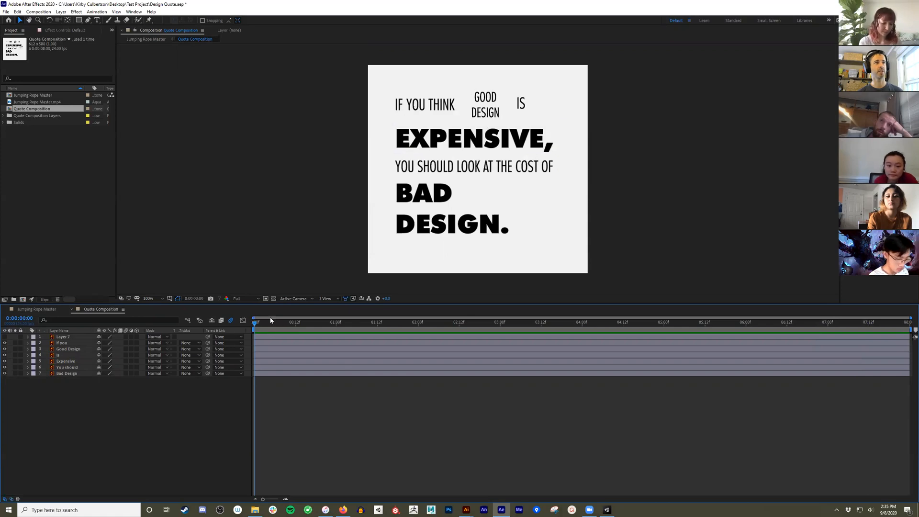
pyautogui.moveTo(276, 326); pyautogui.dragTo(739, 326)
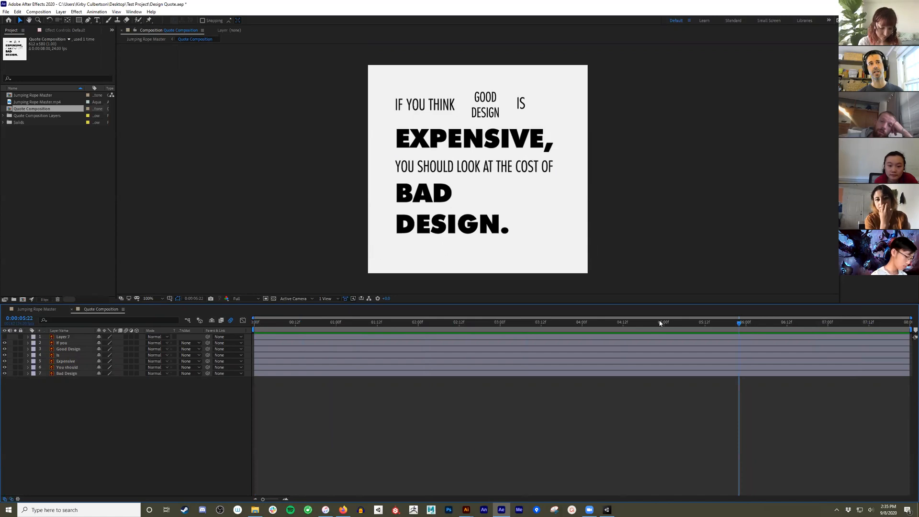
pyautogui.press('space')
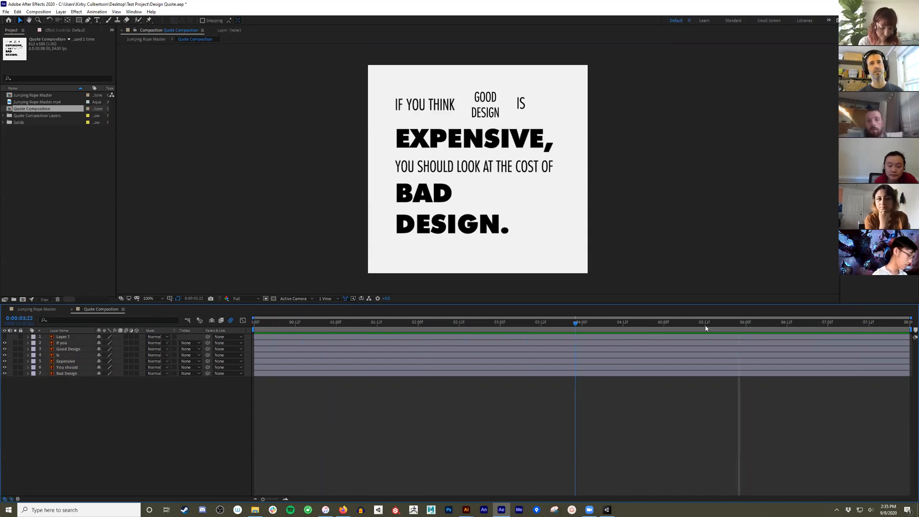
pyautogui.moveTo(643, 345); pyautogui.dragTo(241, 343)
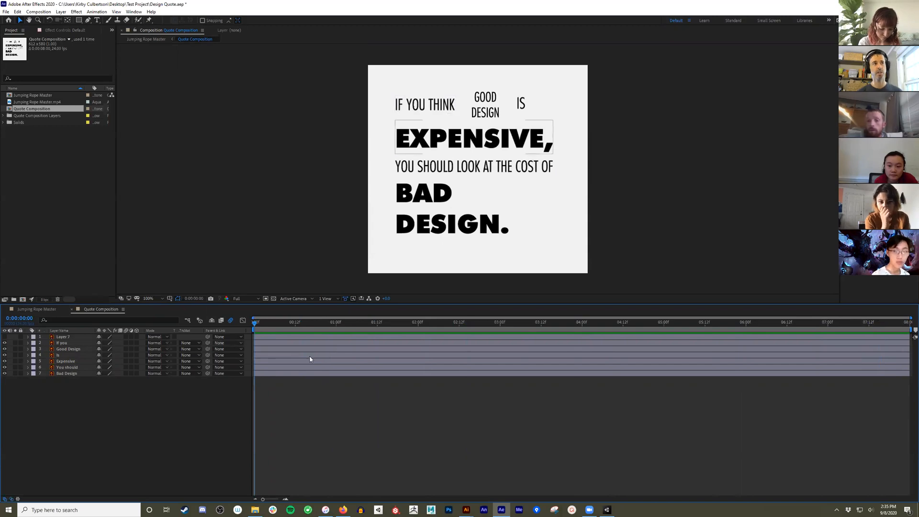
# Step: Trim the start of all seven Quote Composition layers to the playhead at 0:00:00:07
pyautogui.click(329, 339)
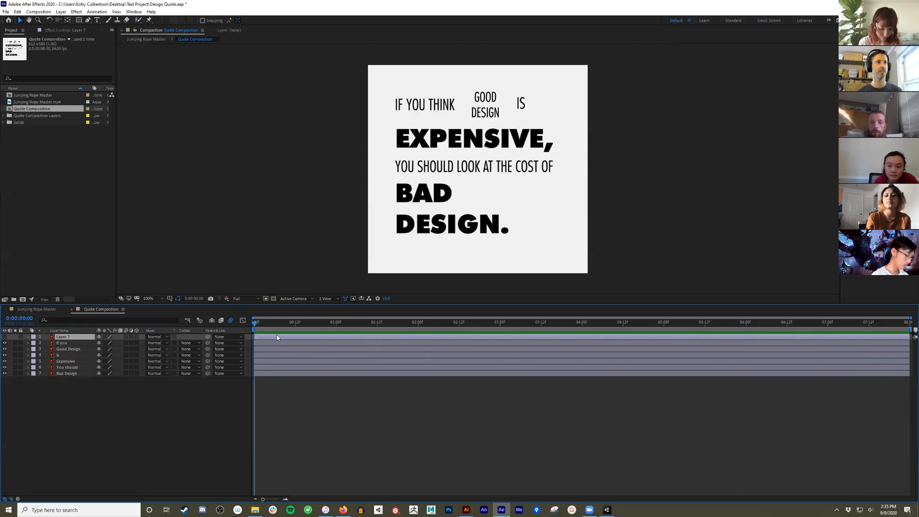
pyautogui.moveTo(256, 325); pyautogui.dragTo(281, 329)
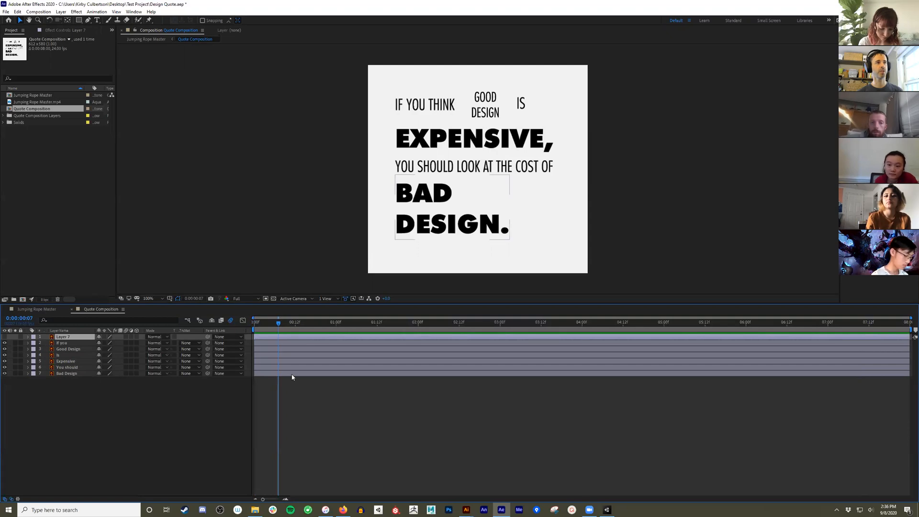
pyautogui.hotkey('ctrl', 'a')
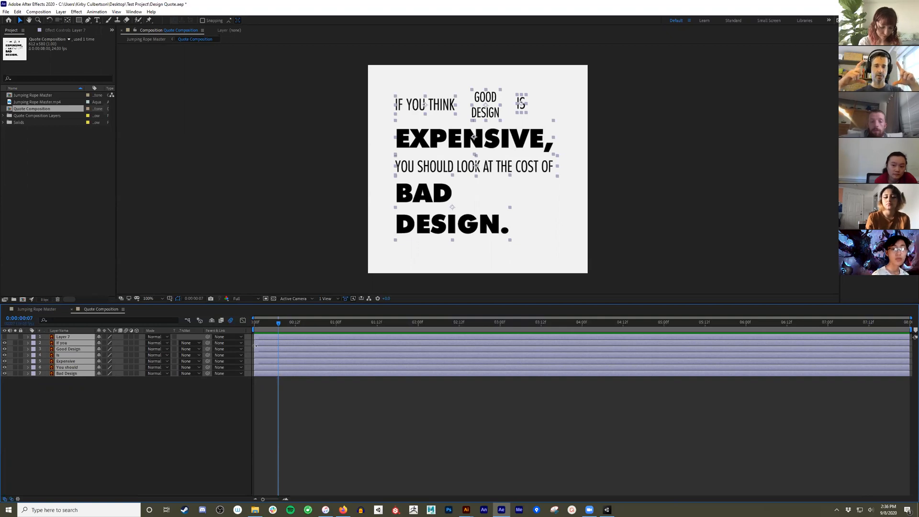
pyautogui.moveTo(254, 345); pyautogui.dragTo(312, 348)
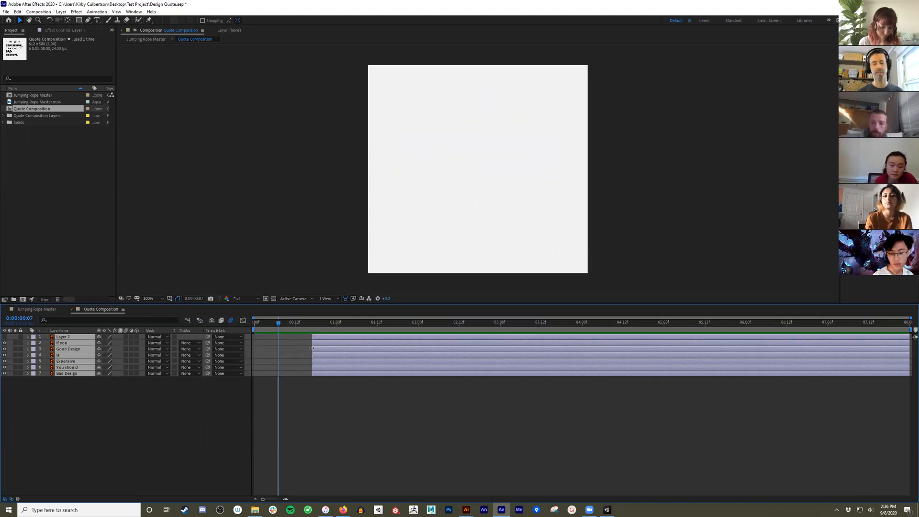
pyautogui.moveTo(312, 348); pyautogui.dragTo(278, 350)
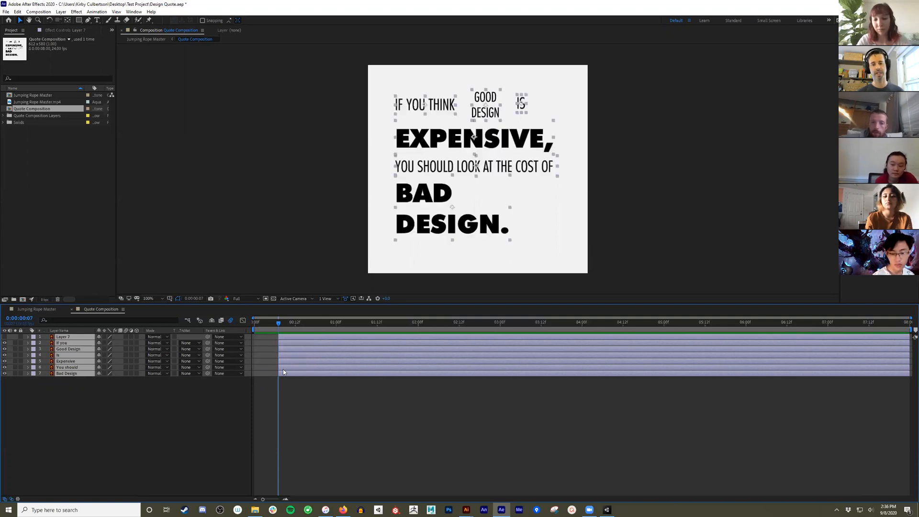
pyautogui.click(330, 450)
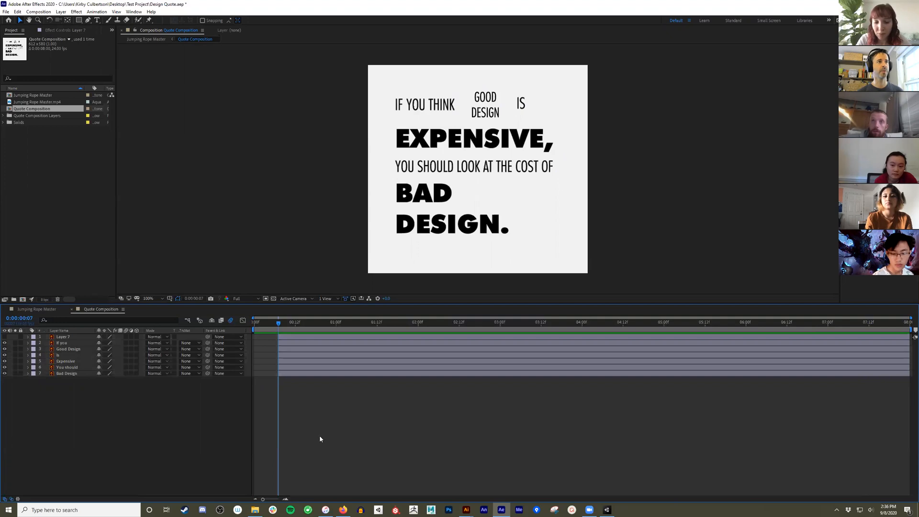
# Step: Trim the start of the six layers from If you through Bad Design to about 15 frames
pyautogui.click(307, 344)
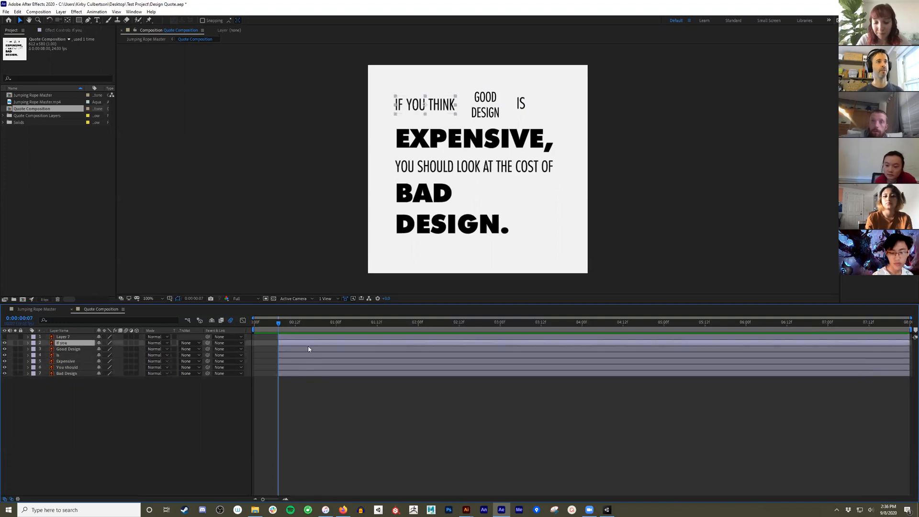
pyautogui.keyDown('shift'); pyautogui.click(318, 374); pyautogui.keyUp('shift')
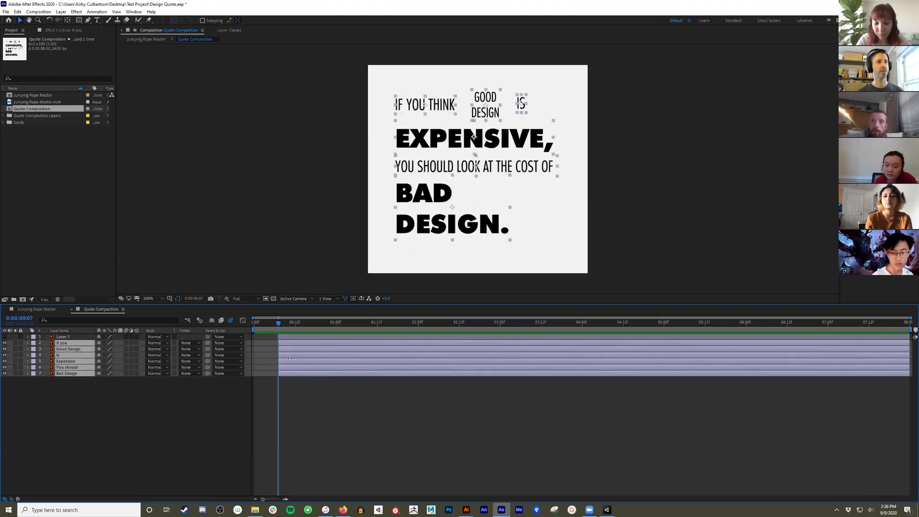
pyautogui.moveTo(289, 358); pyautogui.dragTo(317, 358)
pyautogui.click(332, 379)
# Step: Trim the start of the layers from Good Design through Bad Design to about 01:02f
pyautogui.click(338, 349)
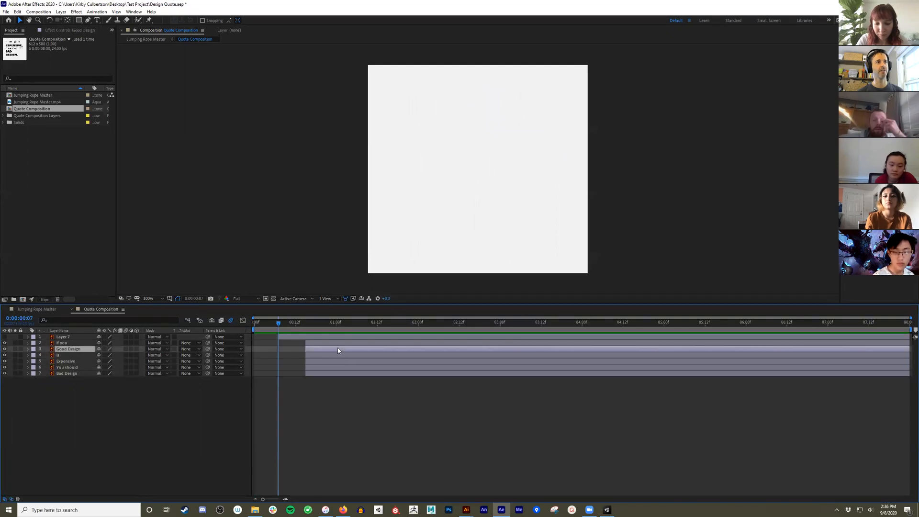
pyautogui.keyDown('shift'); pyautogui.click(330, 367); pyautogui.keyUp('shift')
pyautogui.keyDown('shift'); pyautogui.click(307, 373); pyautogui.keyUp('shift')
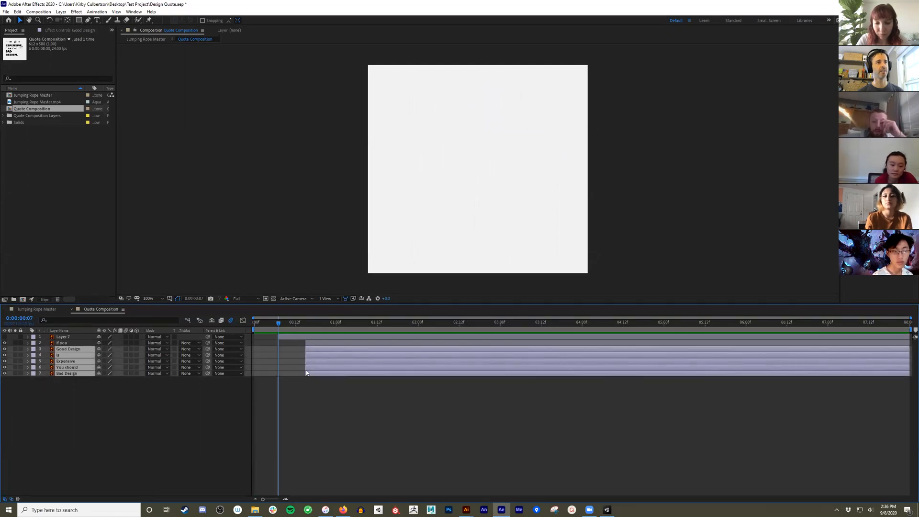
pyautogui.moveTo(307, 366); pyautogui.dragTo(343, 365)
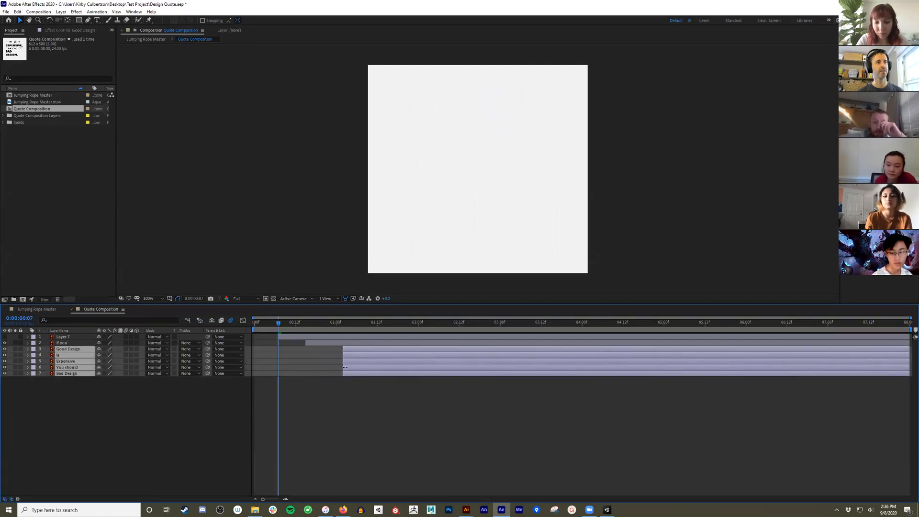
pyautogui.click(396, 386)
# Step: Trim the start of the layers from Is through Bad Design to about 01:17f
pyautogui.click(403, 356)
pyautogui.keyDown('shift'); pyautogui.click(374, 373); pyautogui.keyUp('shift')
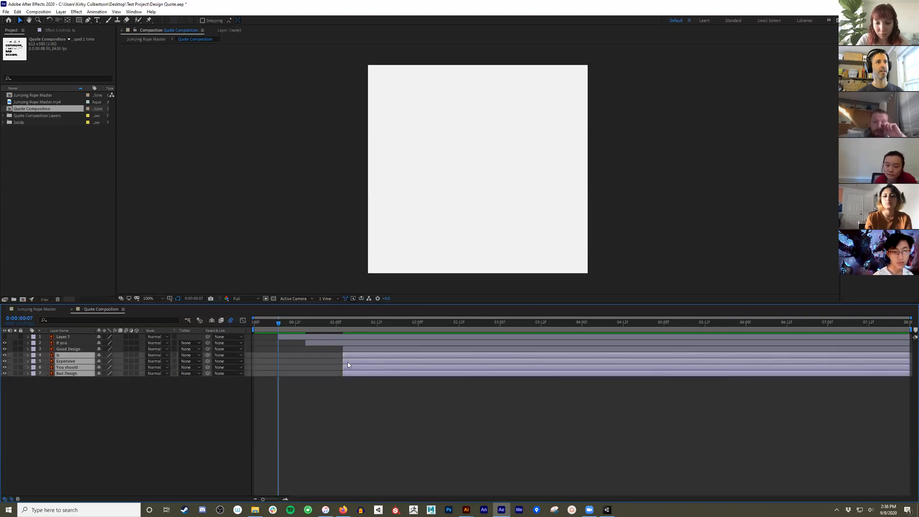
pyautogui.moveTo(363, 373); pyautogui.dragTo(414, 373)
pyautogui.click(448, 383)
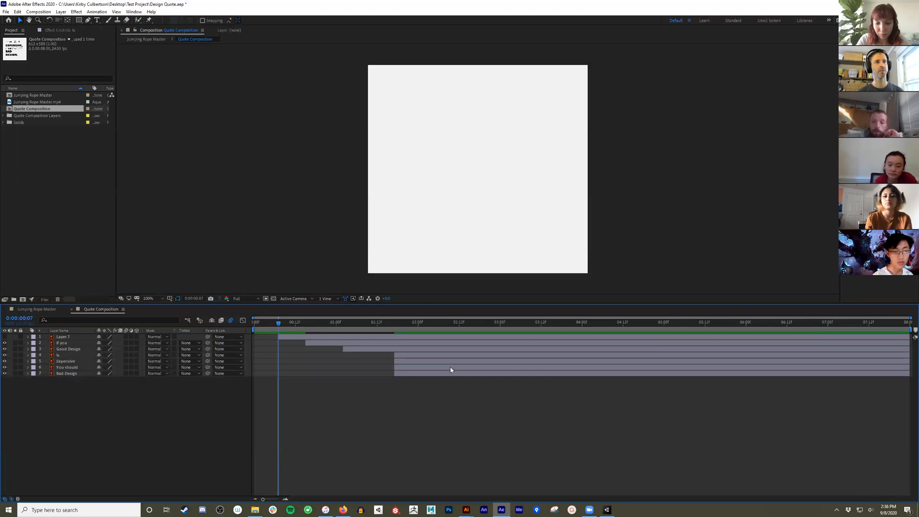
# Step: Trim the start of the Expensive, You should and Bad Design layers to about 02:10f
pyautogui.click(455, 362)
pyautogui.keyDown('shift'); pyautogui.click(455, 374); pyautogui.keyUp('shift')
pyautogui.moveTo(392, 367); pyautogui.dragTo(452, 367)
pyautogui.click(503, 394)
# Step: Stagger the last two layers so You should starts at about 03:00f and Bad Design at about 03:21f
pyautogui.click(505, 366)
pyautogui.keyDown('shift'); pyautogui.click(504, 373); pyautogui.keyUp('shift')
pyautogui.moveTo(508, 373); pyautogui.dragTo(555, 375)
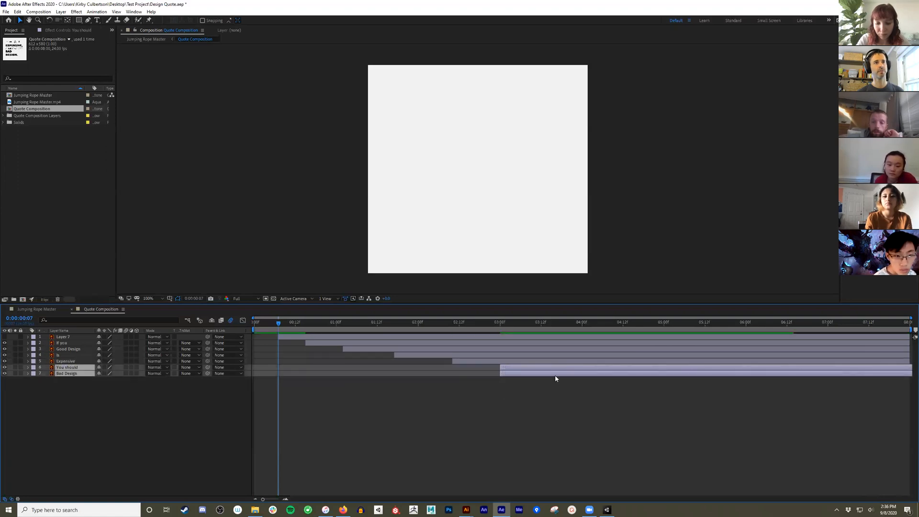
pyautogui.click(507, 374)
pyautogui.moveTo(500, 372); pyautogui.dragTo(572, 373)
# Step: Preview the staggered layer appearance from the start of the composition and stop near 0:00:06:20
pyautogui.moveTo(262, 324); pyautogui.dragTo(212, 343)
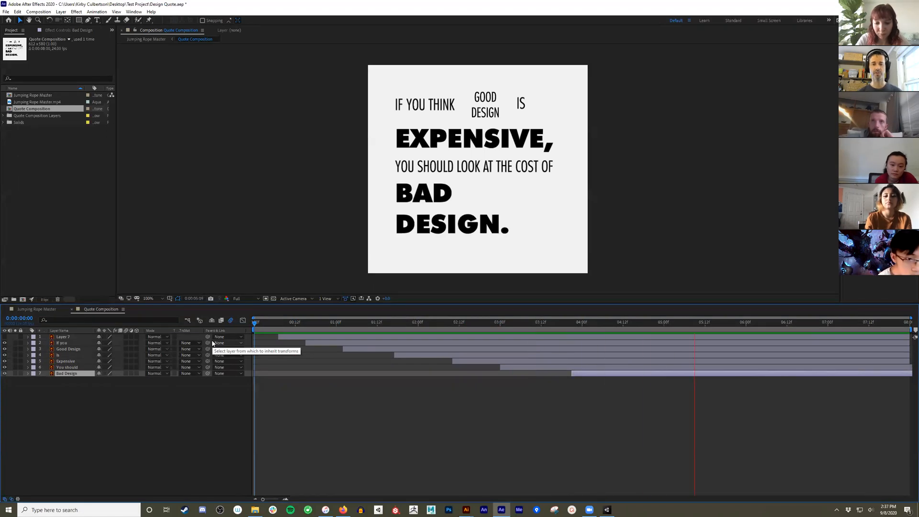
pyautogui.press('space')
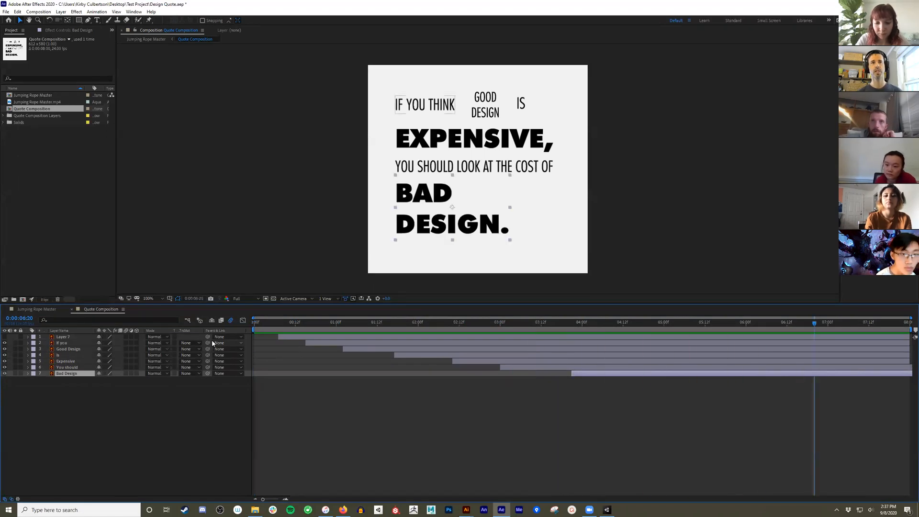
pyautogui.click(558, 385)
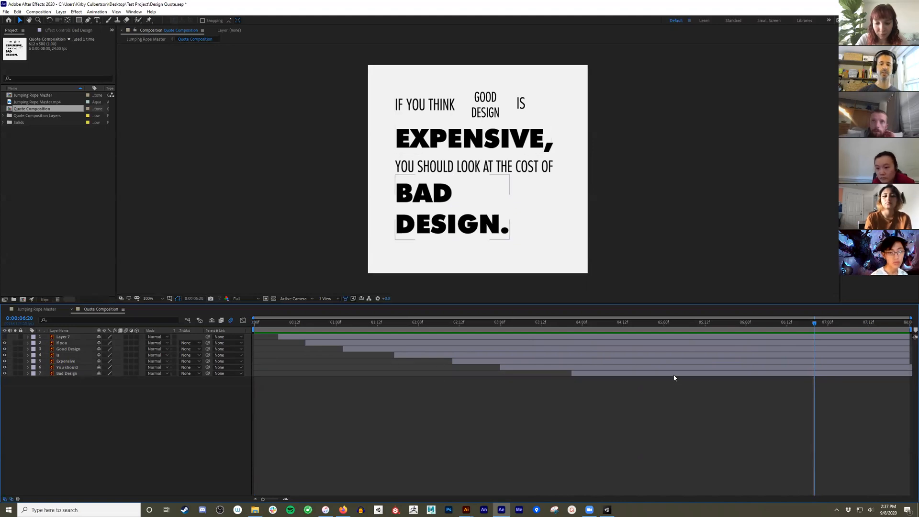
# Step: Try trimming the start of the Bad Design layer to the playhead at 0:00:05:05 and undo the trim
pyautogui.click(591, 367)
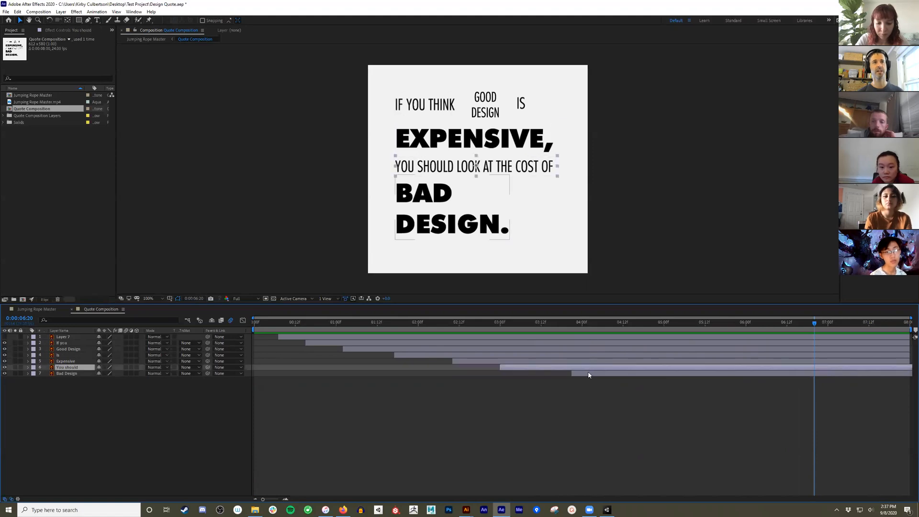
pyautogui.click(589, 373)
pyautogui.moveTo(587, 327); pyautogui.dragTo(722, 331)
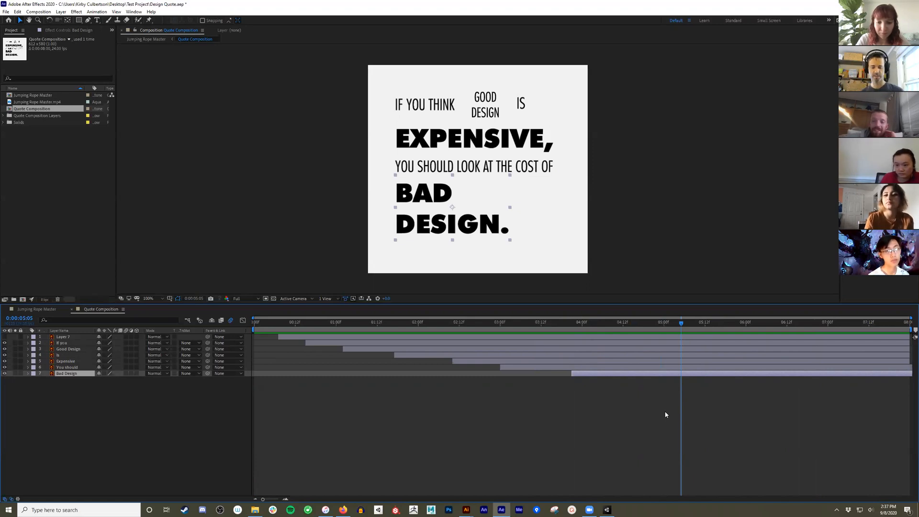
pyautogui.hotkey('alt', '[')
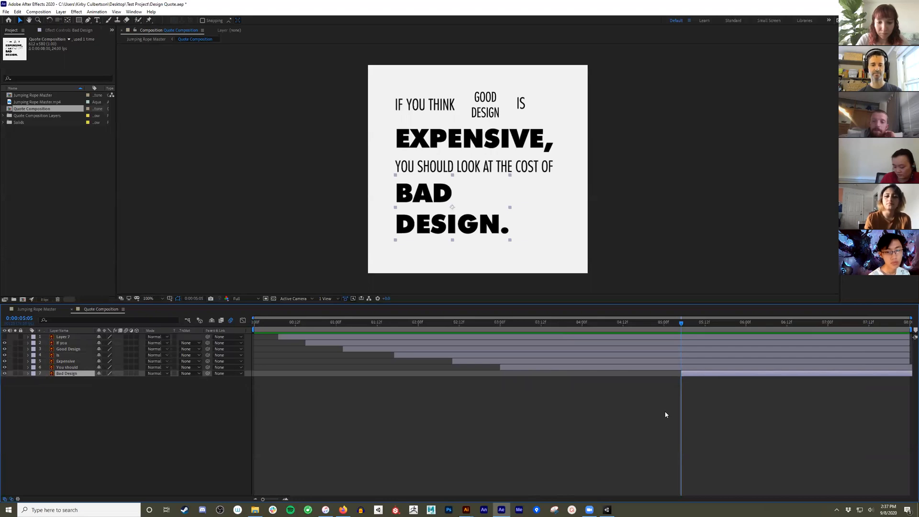
pyautogui.hotkey('ctrl', 'z')
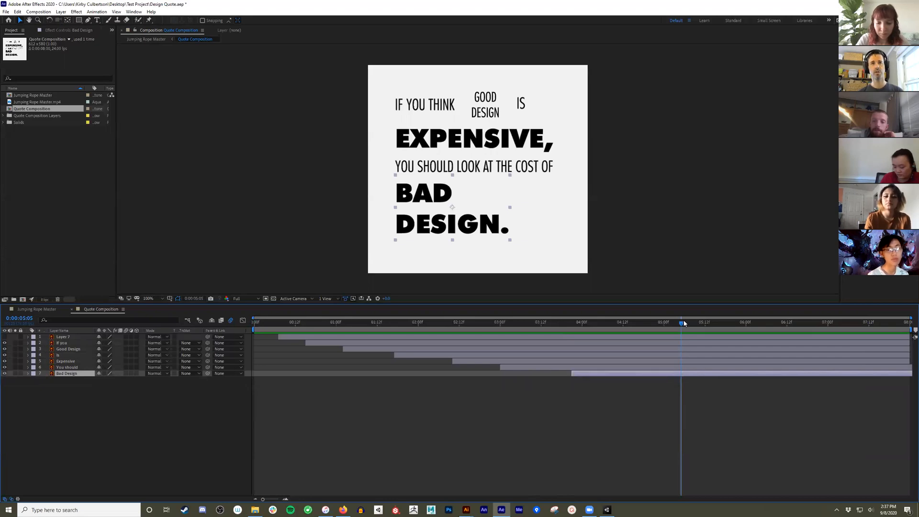
# Step: Try trimming the end of the Bad Design layer to the playhead at 0:00:07:12 and undo the trim
pyautogui.moveTo(683, 324); pyautogui.dragTo(869, 324)
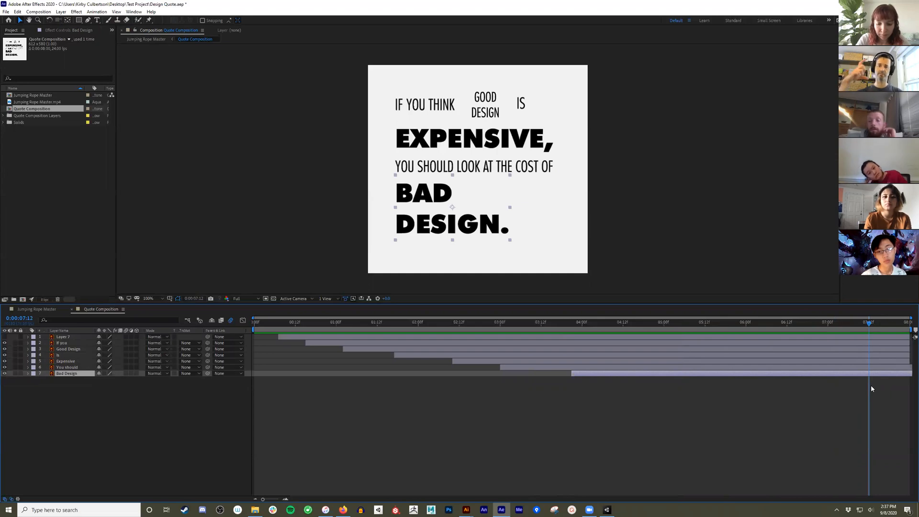
pyautogui.hotkey('alt', ']')
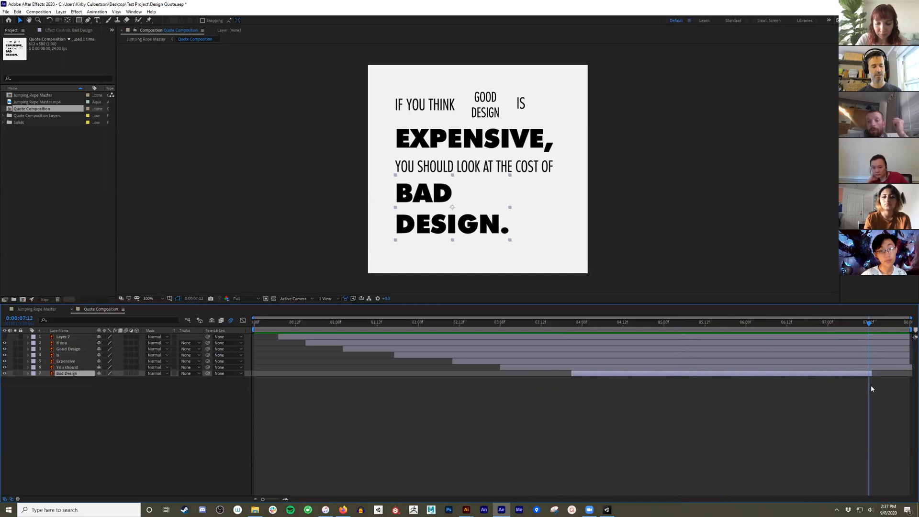
pyautogui.hotkey('ctrl', 'z')
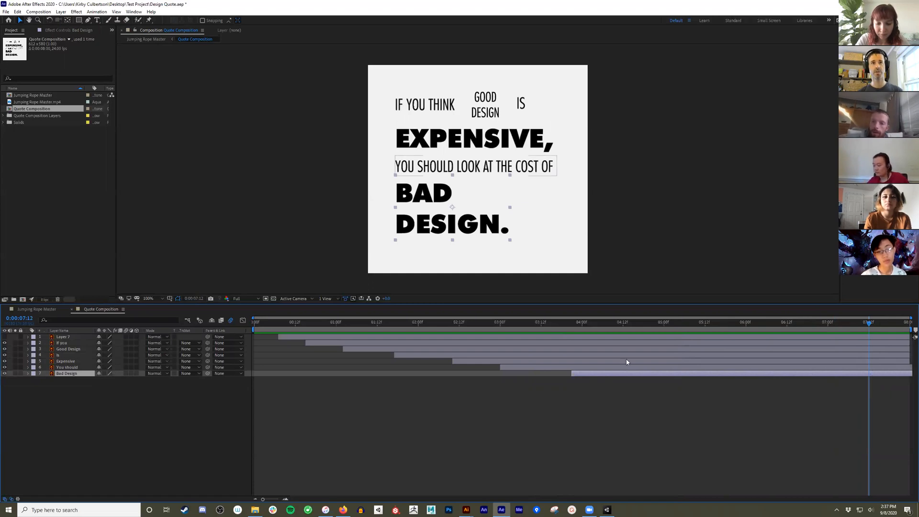
# Step: Return the playhead to 0:00:00:00 in the Quote Composition timeline
pyautogui.moveTo(535, 323); pyautogui.dragTo(271, 308)
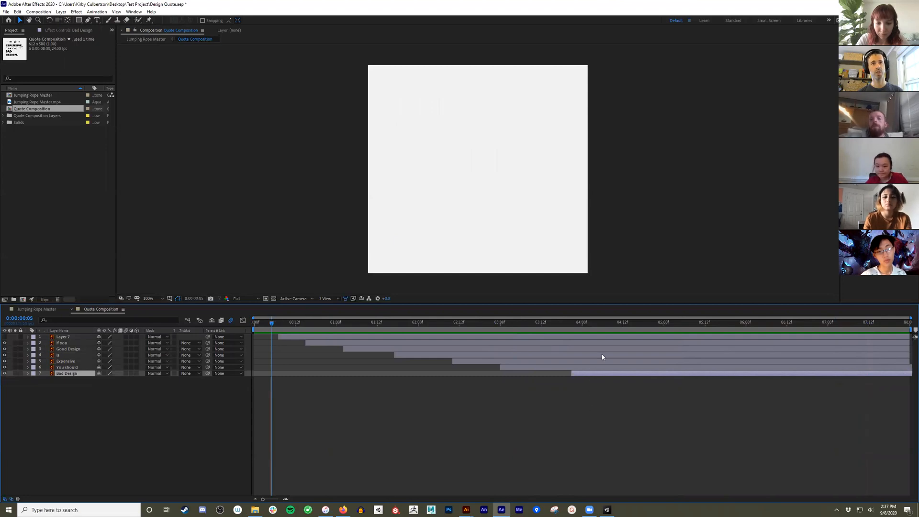
pyautogui.moveTo(601, 373); pyautogui.dragTo(597, 338)
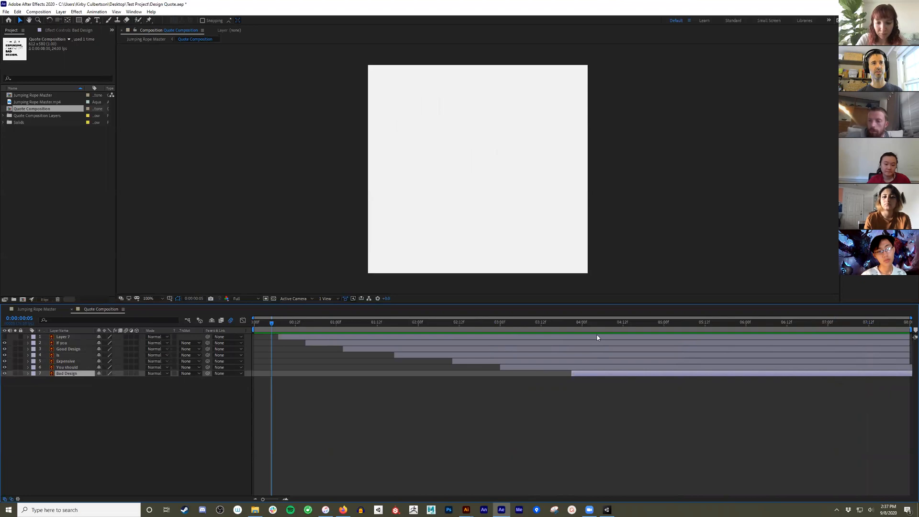
pyautogui.moveTo(274, 329); pyautogui.dragTo(252, 313)
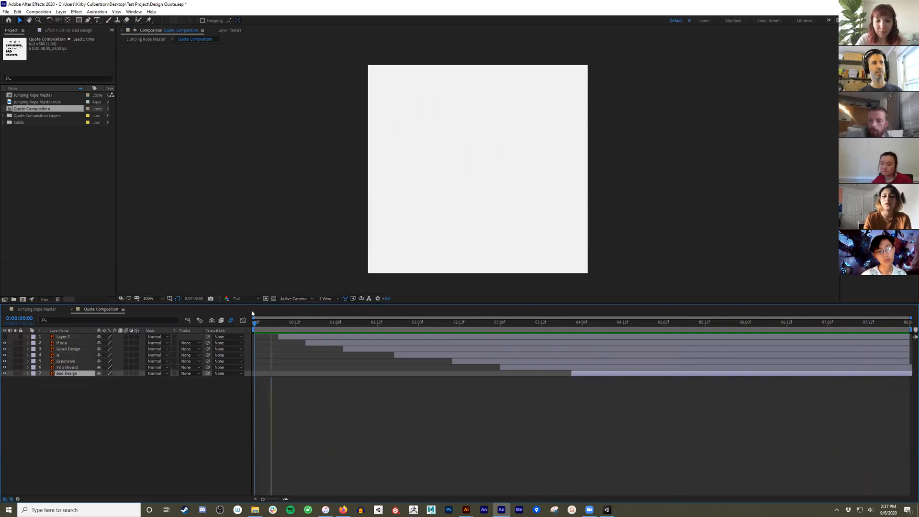
# Step: Try moving all layers' starts to the playhead at 0:00:00:00 and undo the move
pyautogui.click(341, 335)
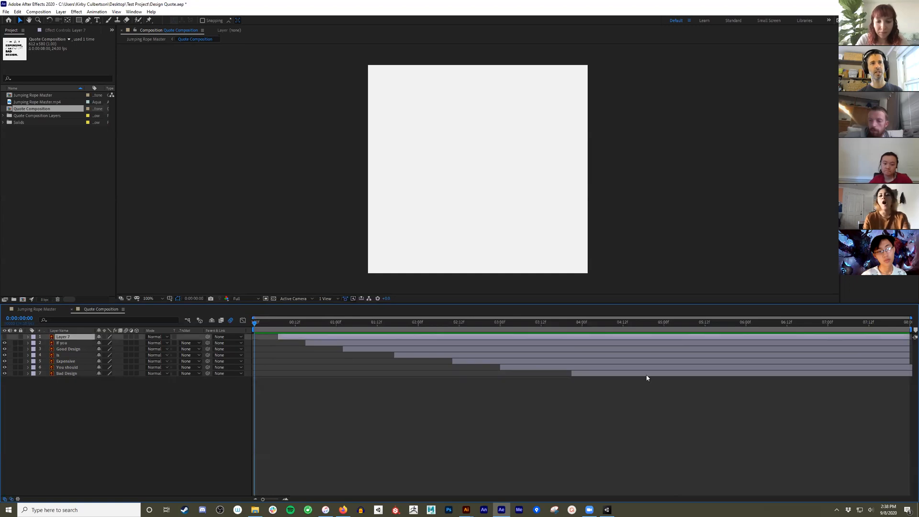
pyautogui.hotkey('ctrl', 'a')
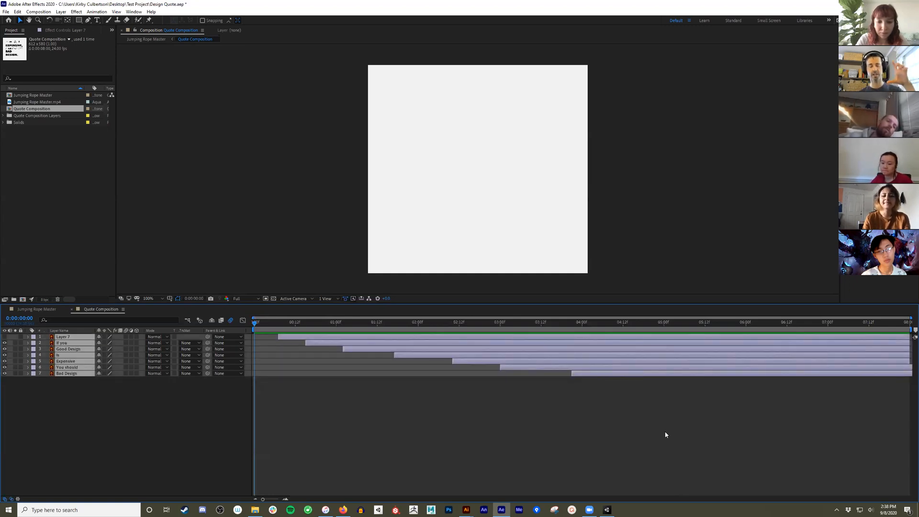
pyautogui.press('[')
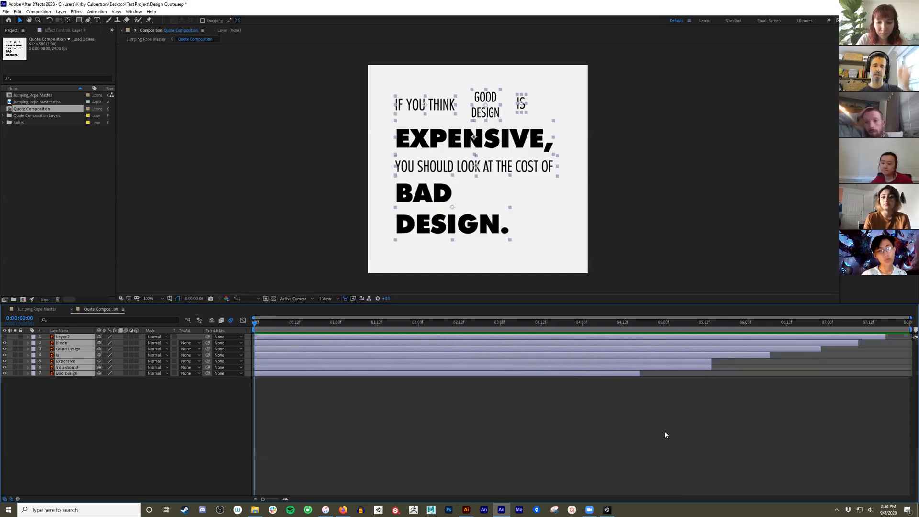
pyautogui.hotkey('ctrl', 'z')
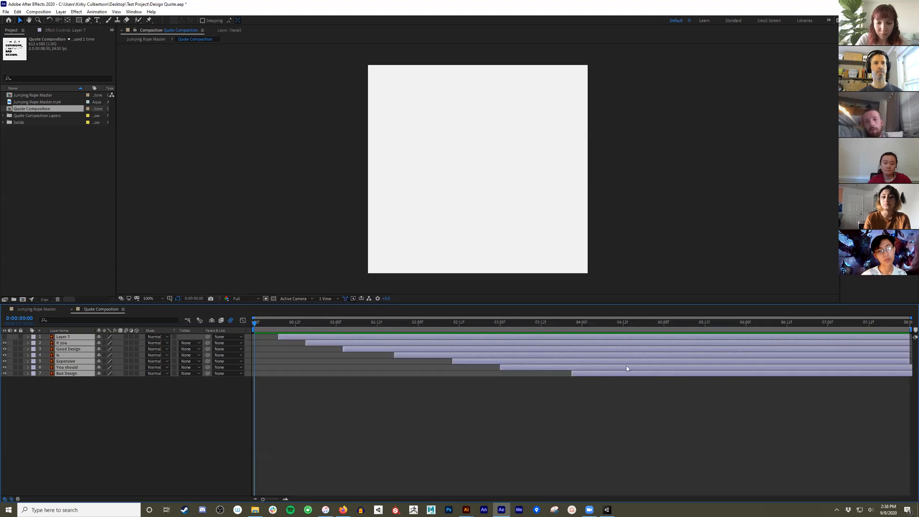
# Step: Try moving all layers' ends to the playhead at 0:00:07:02, undo the move, and deselect the layers near the composition's start
pyautogui.moveTo(582, 327); pyautogui.dragTo(824, 322)
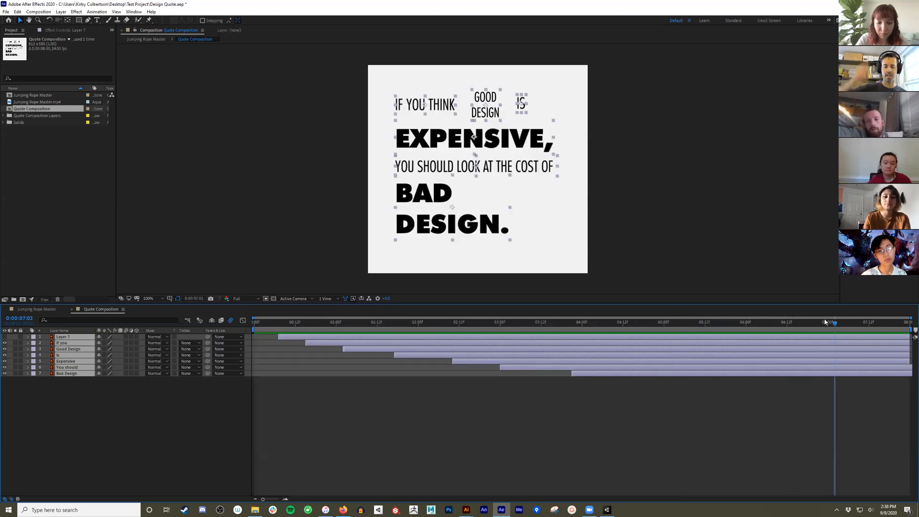
pyautogui.press(']')
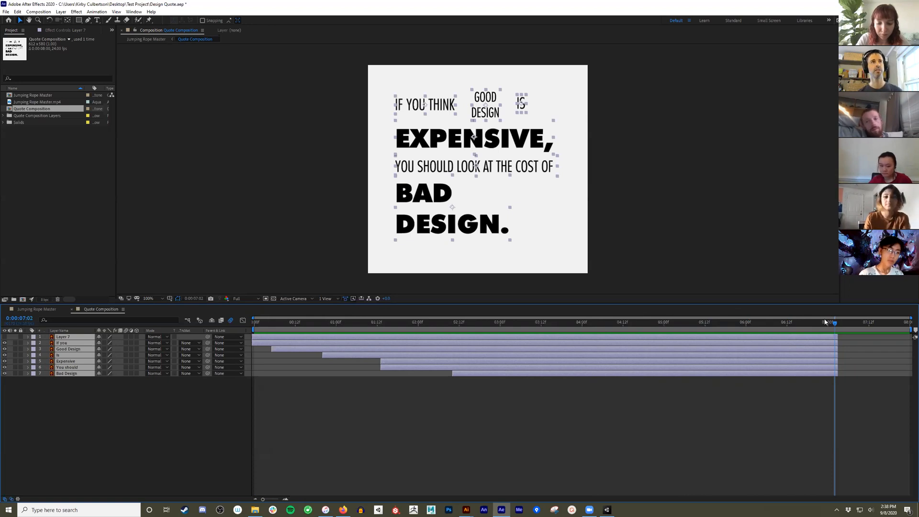
pyautogui.hotkey('ctrl', 'z')
pyautogui.moveTo(418, 329); pyautogui.dragTo(268, 329)
pyautogui.click(523, 396)
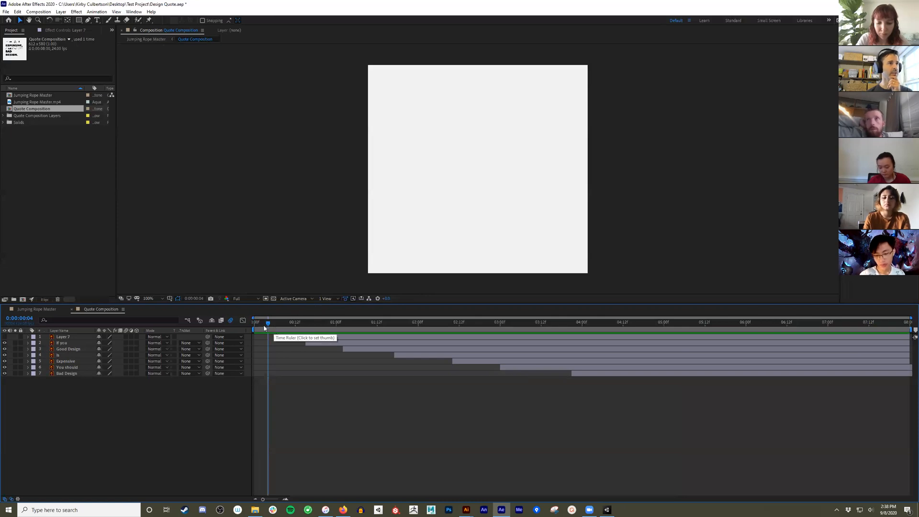
# Step: Scrub through the staggered text layers and stop at 0:00:01:07
pyautogui.moveTo(265, 327); pyautogui.dragTo(650, 321)
pyautogui.moveTo(564, 328); pyautogui.dragTo(639, 321)
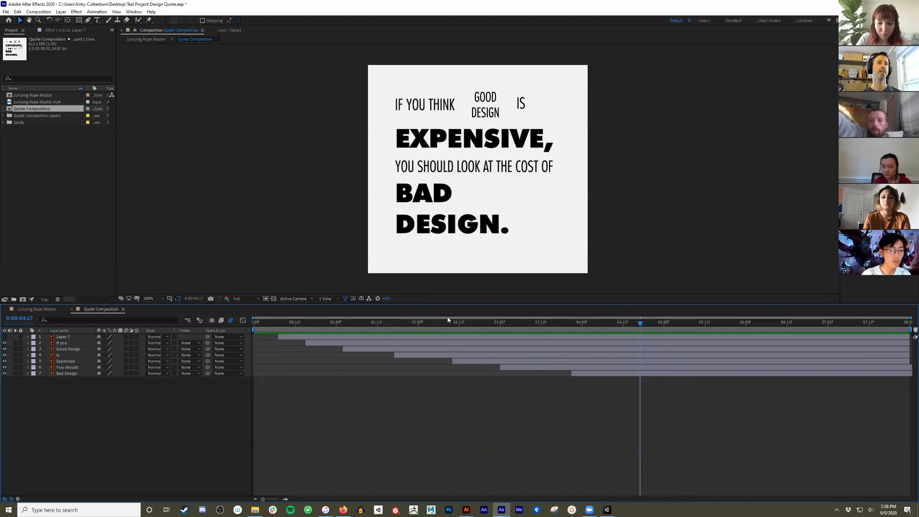
pyautogui.moveTo(442, 327); pyautogui.dragTo(360, 330)
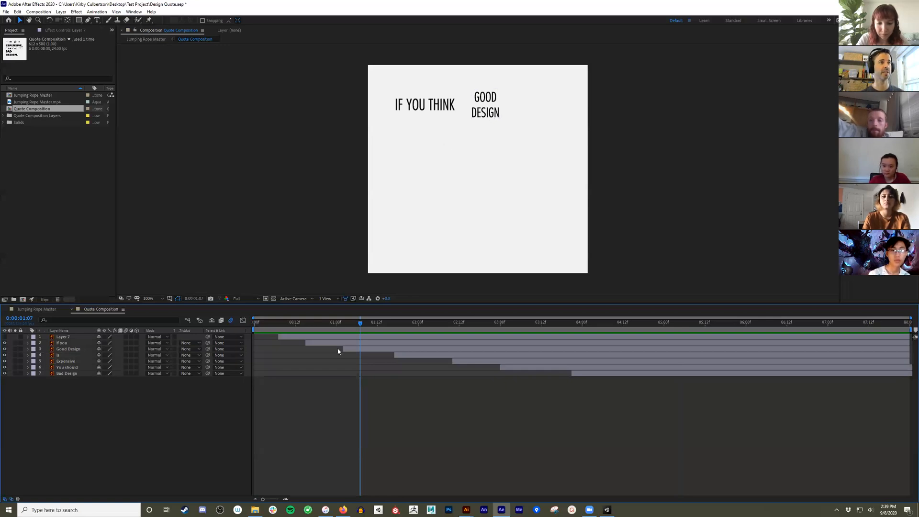
# Step: Start Scale keyframing on the Good Design layer at its first frame, 0:00:01:02
pyautogui.click(482, 104)
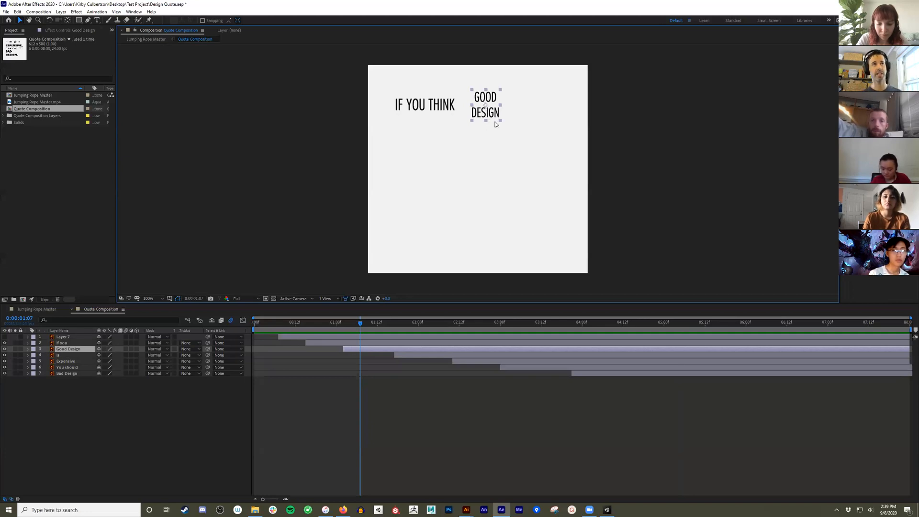
pyautogui.scroll(2, 495, 123)
pyautogui.scroll(2, 495, 124)
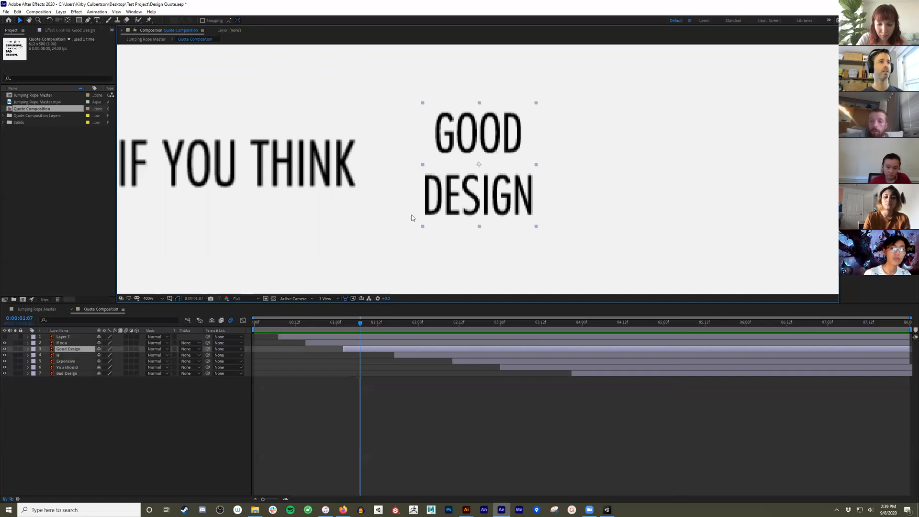
pyautogui.moveTo(359, 327); pyautogui.dragTo(343, 330)
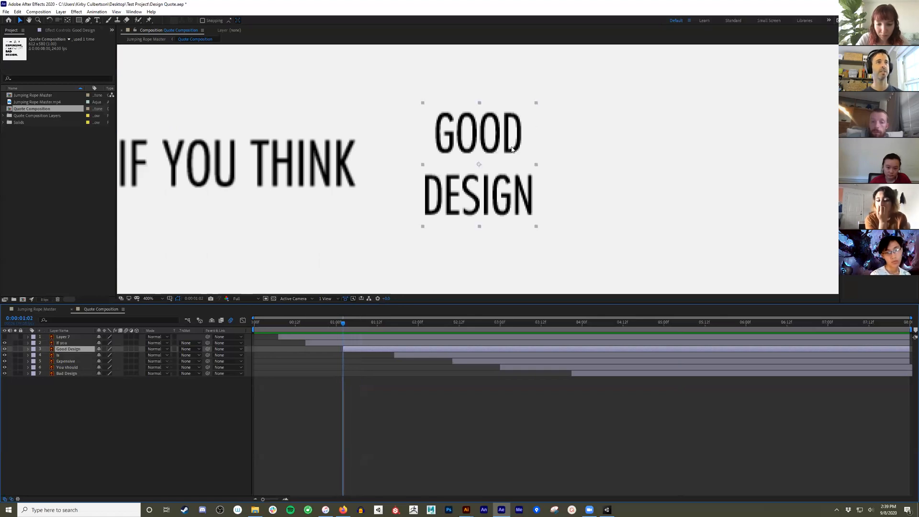
pyautogui.click(27, 348)
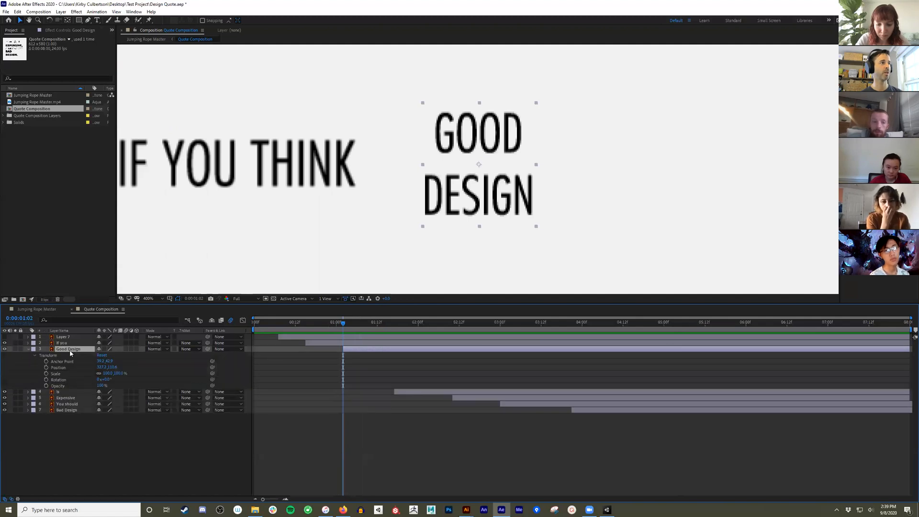
pyautogui.click(46, 373)
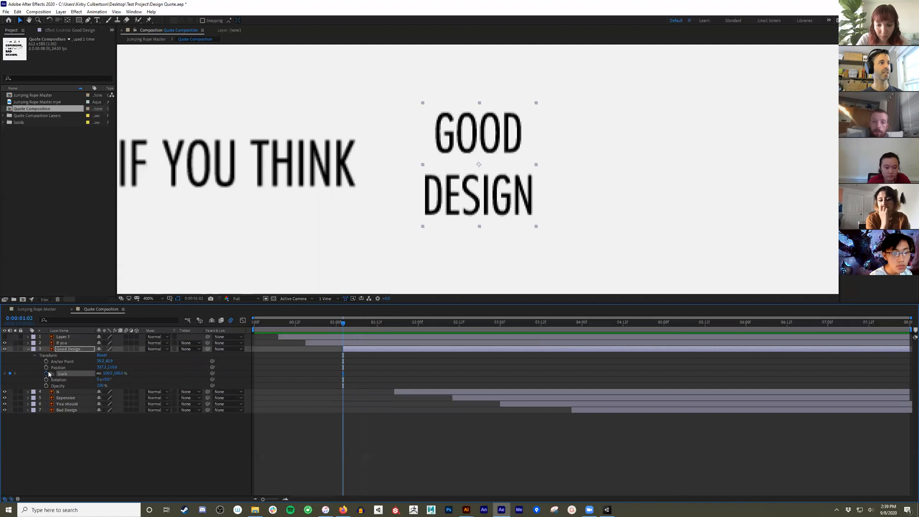
# Step: Move the Good Design layer's 100% Scale keyframe to 0:00:01:08
pyautogui.click(338, 379)
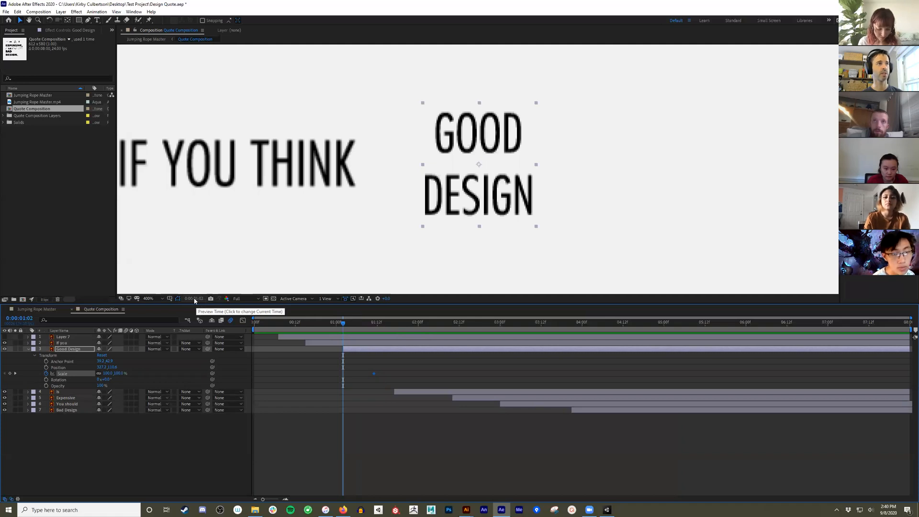
pyautogui.click(374, 324)
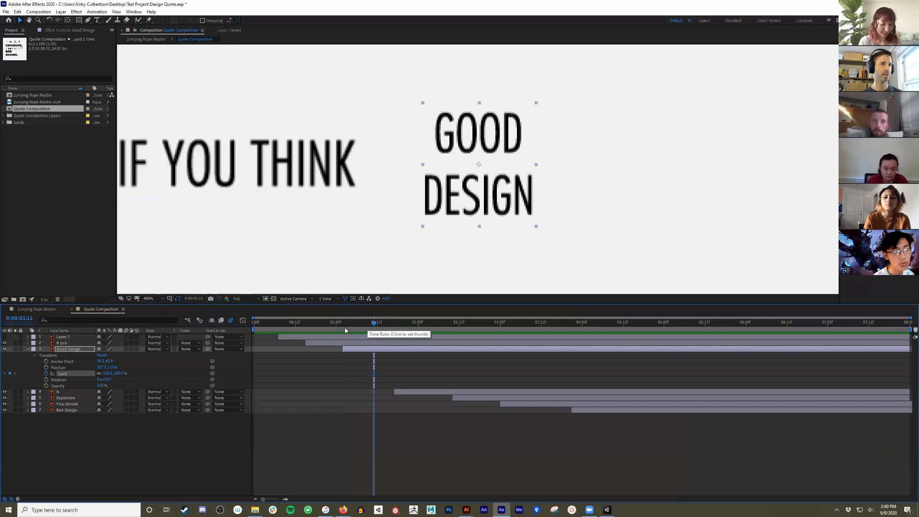
pyautogui.moveTo(347, 324)
pyautogui.mouseDown()
pyautogui.moveTo(370, 321)
pyautogui.moveTo(363, 330)
pyautogui.mouseUp()
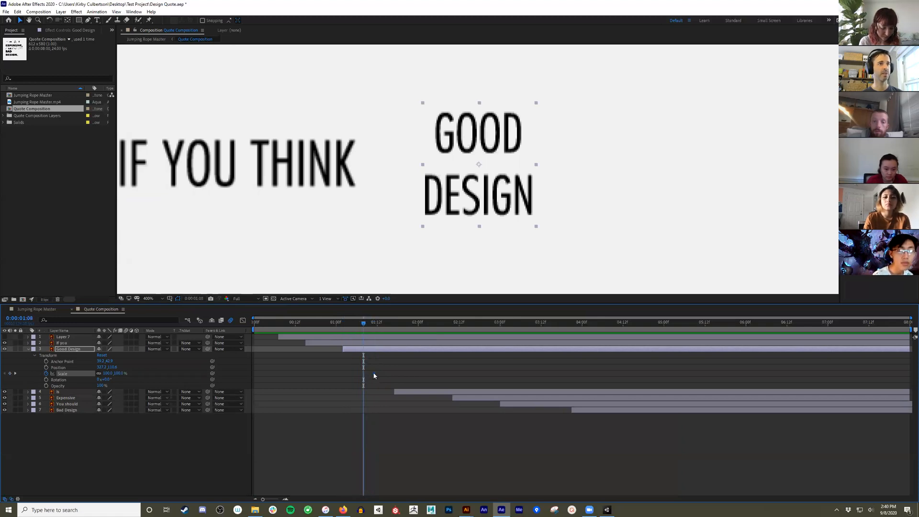
pyautogui.moveTo(363, 323)
pyautogui.mouseDown()
pyautogui.moveTo(327, 335)
pyautogui.moveTo(365, 331)
pyautogui.mouseUp()
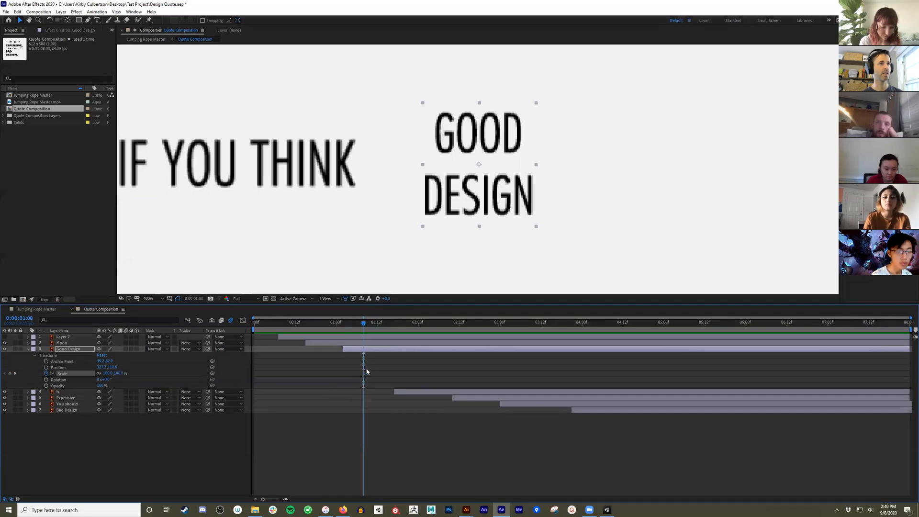
pyautogui.moveTo(367, 372); pyautogui.dragTo(364, 375)
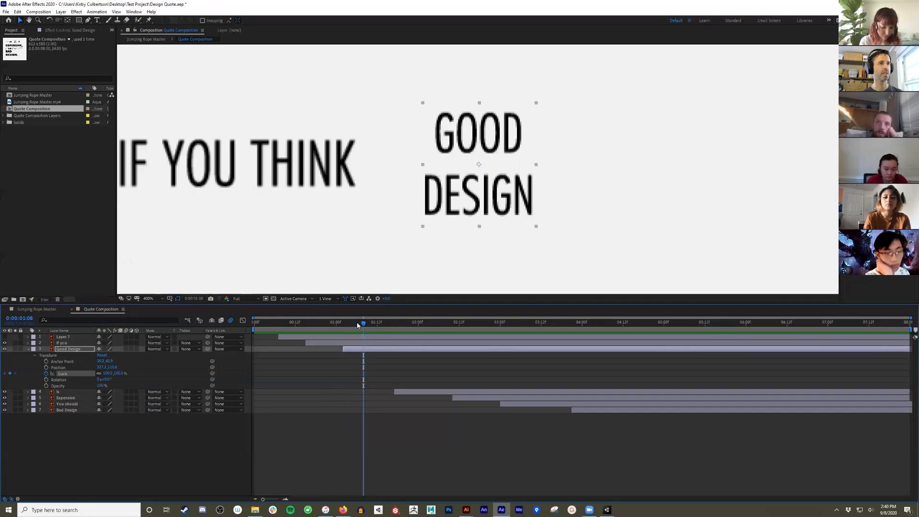
# Step: Add a 10% Scale keyframe to the Good Design layer at 0:00:01:02
pyautogui.click(352, 324)
pyautogui.moveTo(349, 323); pyautogui.dragTo(343, 323)
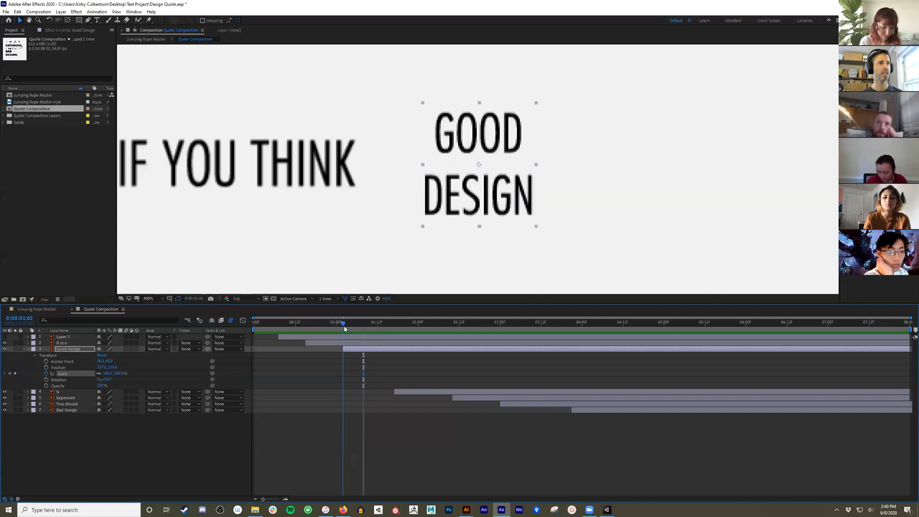
pyautogui.click(107, 373)
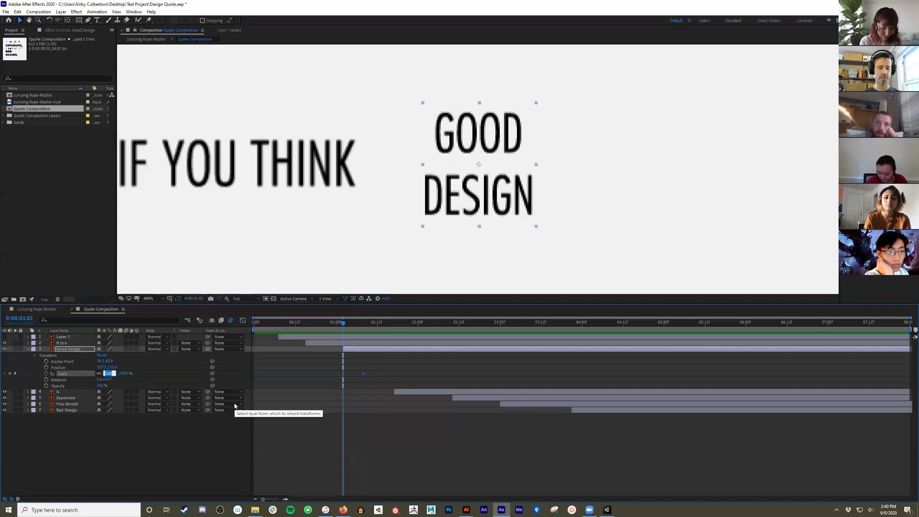
pyautogui.press('Return')
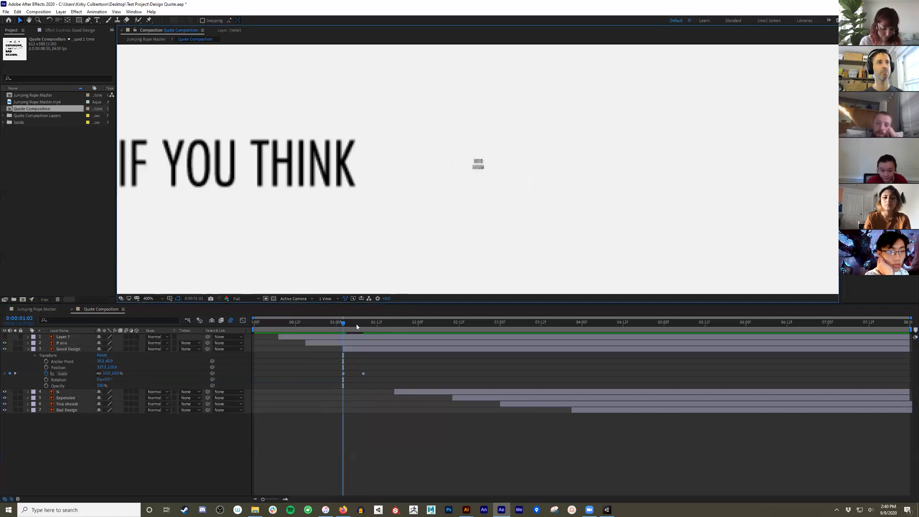
# Step: Check the Good Design scale-up and add a 105% Scale keyframe at 0:00:01:11
pyautogui.moveTo(344, 324)
pyautogui.mouseDown()
pyautogui.moveTo(366, 322)
pyautogui.moveTo(334, 327)
pyautogui.moveTo(357, 322)
pyautogui.mouseUp()
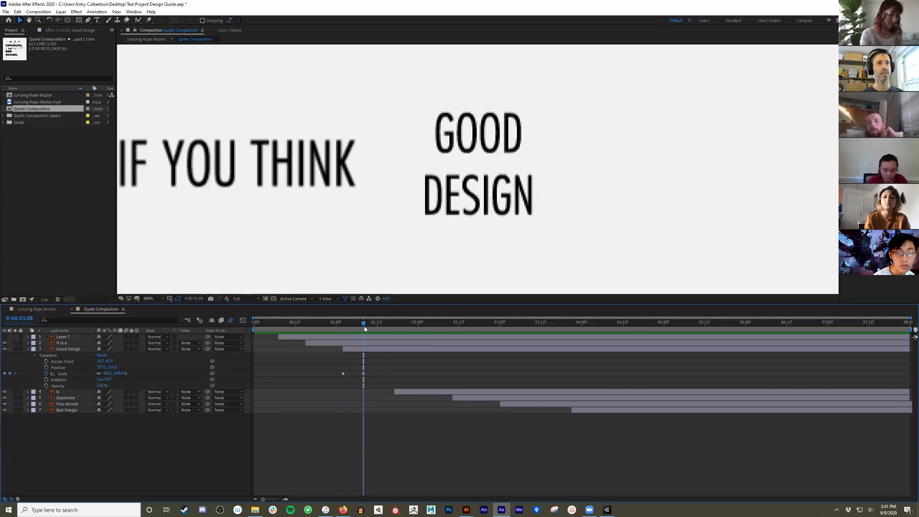
pyautogui.press('space')
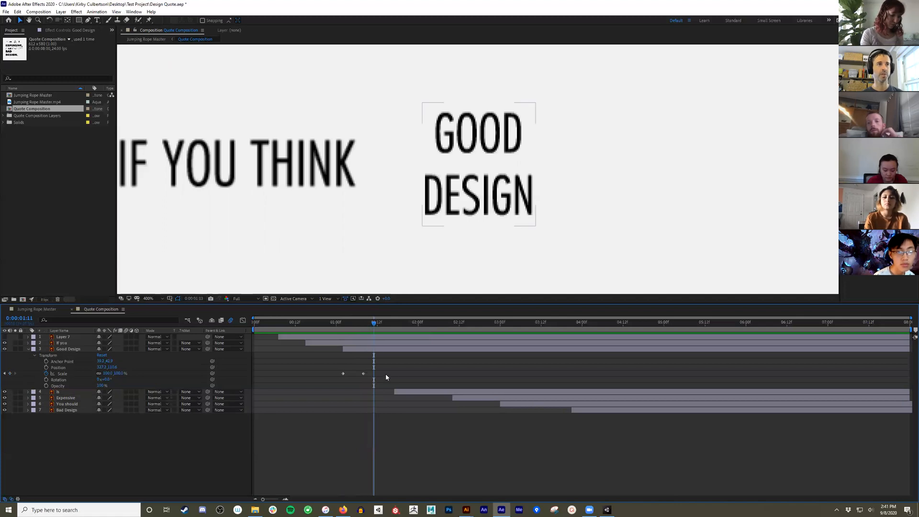
pyautogui.click(109, 374)
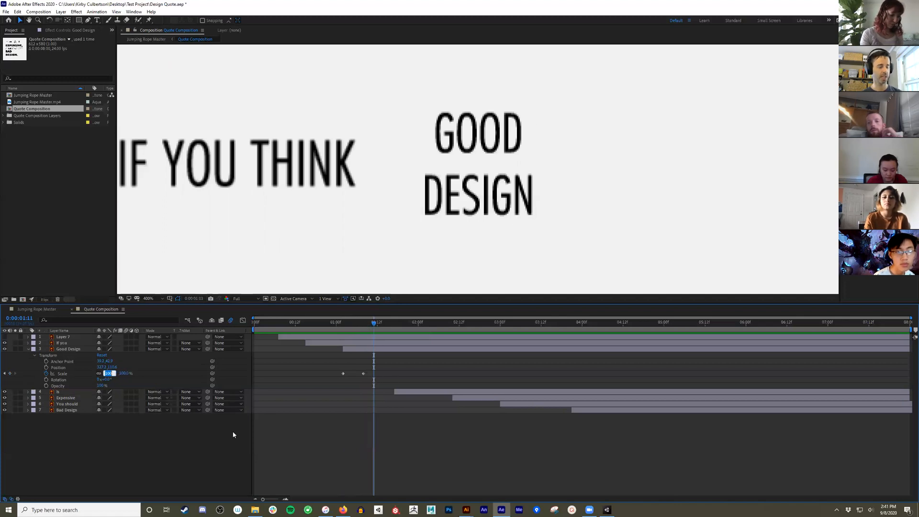
pyautogui.write('105')
pyautogui.press('Return')
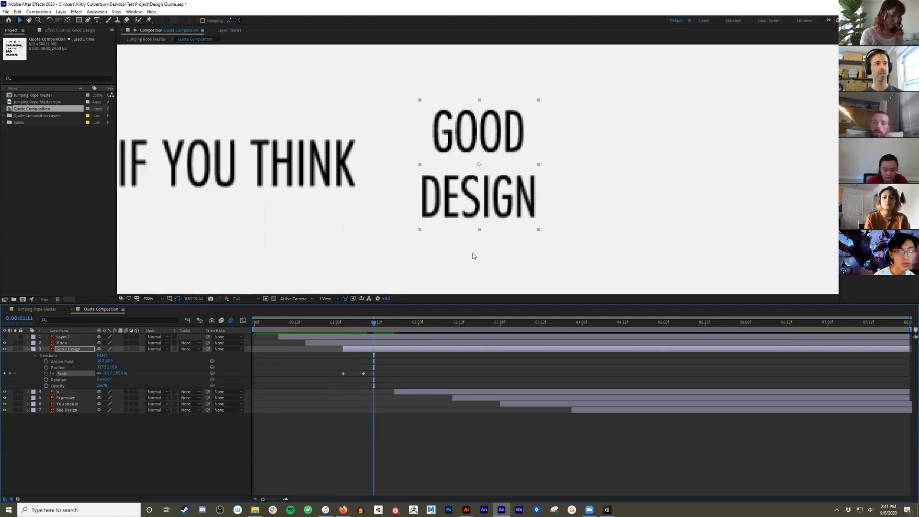
# Step: Add a 98% Scale keyframe to the Good Design layer two frames further on, at 0:00:01:13
pyautogui.press('pagedown')
pyautogui.press('pagedown')
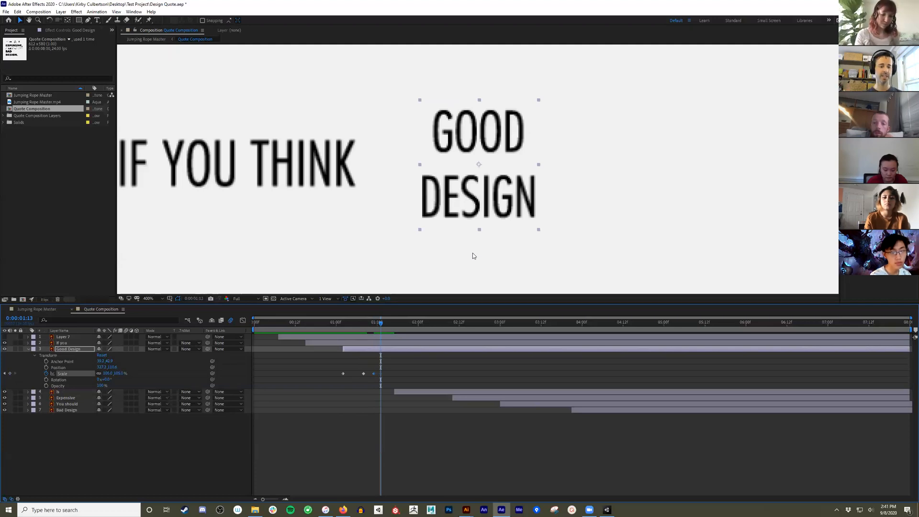
pyautogui.click(120, 373)
pyautogui.write('98')
pyautogui.press('Return')
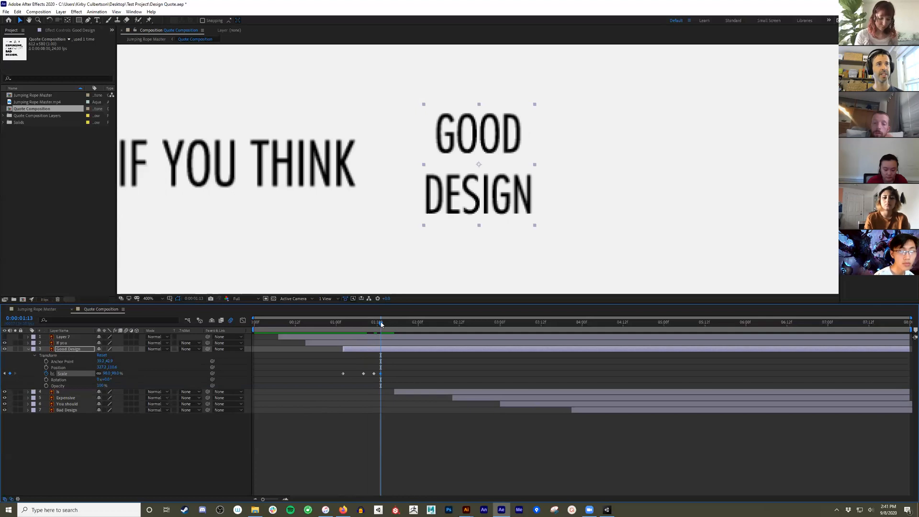
# Step: Add a 100% Scale keyframe to the Good Design layer at 0:00:01:15
pyautogui.moveTo(382, 324); pyautogui.dragTo(387, 324)
pyautogui.click(118, 373)
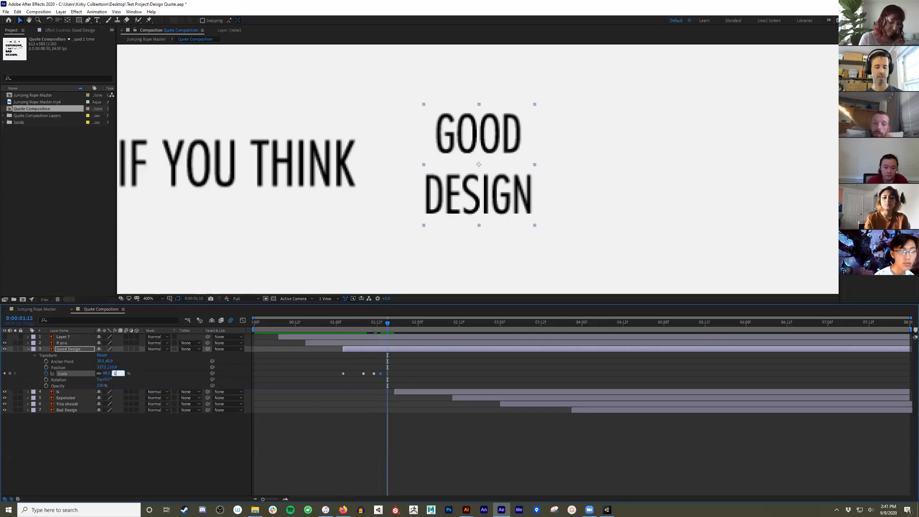
pyautogui.press('Return')
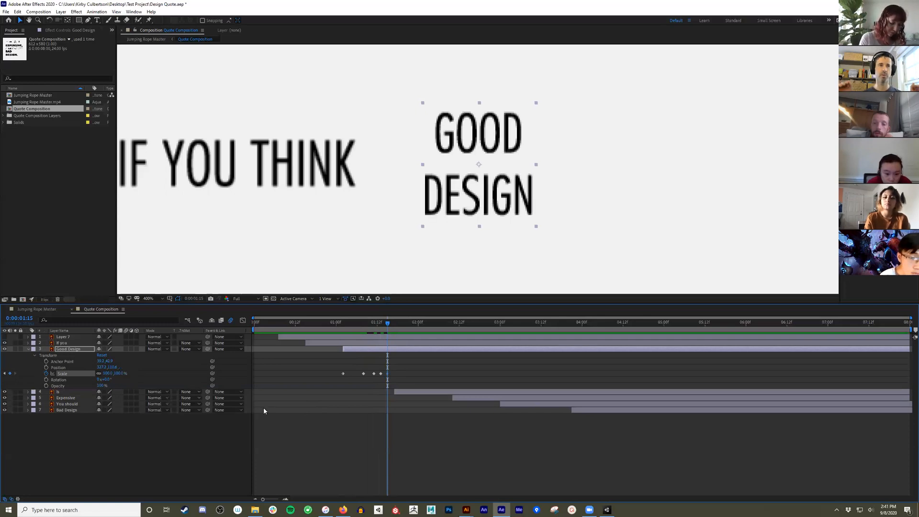
# Step: Step back to 0:00:01:02 and preview the Good Design layer's scale animation
pyautogui.press('pageup')
pyautogui.press('pageup')
pyautogui.press('pageup')
pyautogui.press('pageup')
pyautogui.press('pageup')
pyautogui.press('pageup')
pyautogui.press('pageup')
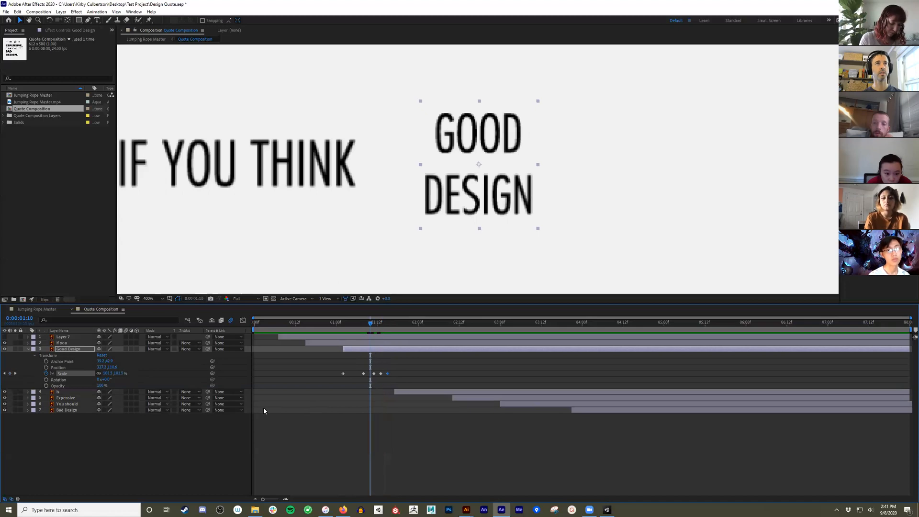
pyautogui.press('pageup')
pyautogui.press('pageup')
pyautogui.press('pageup')
pyautogui.press('pageup')
pyautogui.press('pageup')
pyautogui.press('pageup')
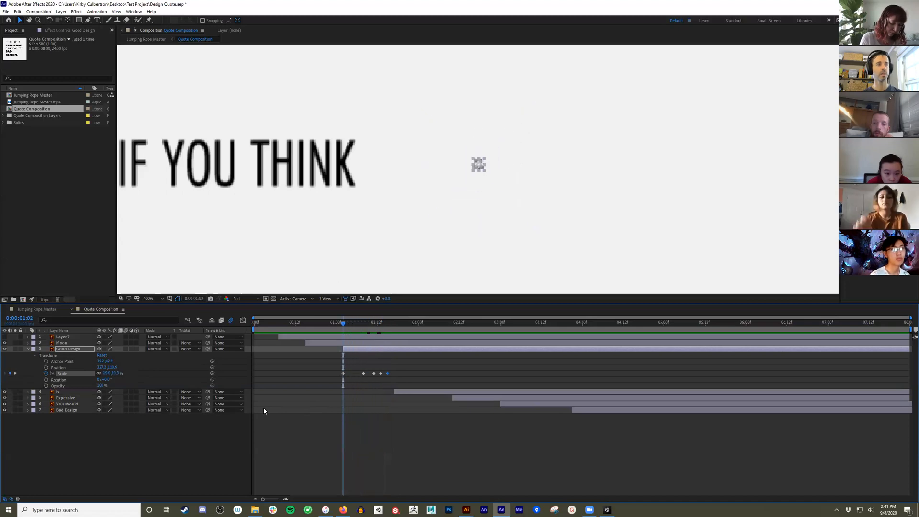
pyautogui.press('space')
pyautogui.press('space')
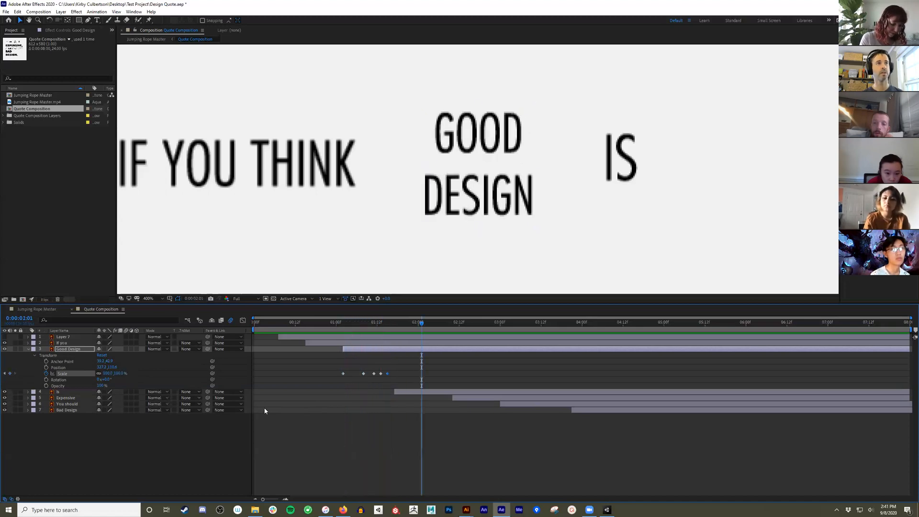
# Step: Replay the Good Design scale bounce from its first keyframe, stop, and put the playhead at 0:00:01:08
pyautogui.click(345, 326)
pyautogui.press('space')
pyautogui.press('space')
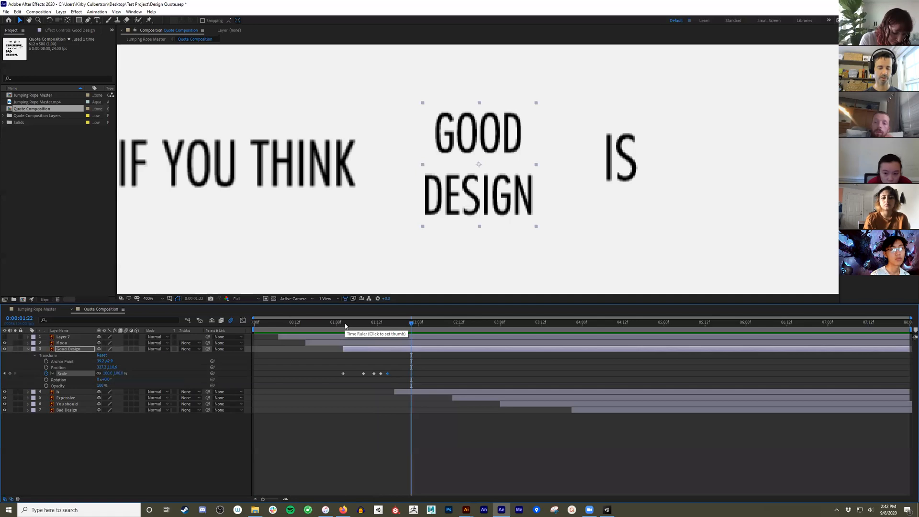
pyautogui.click(364, 321)
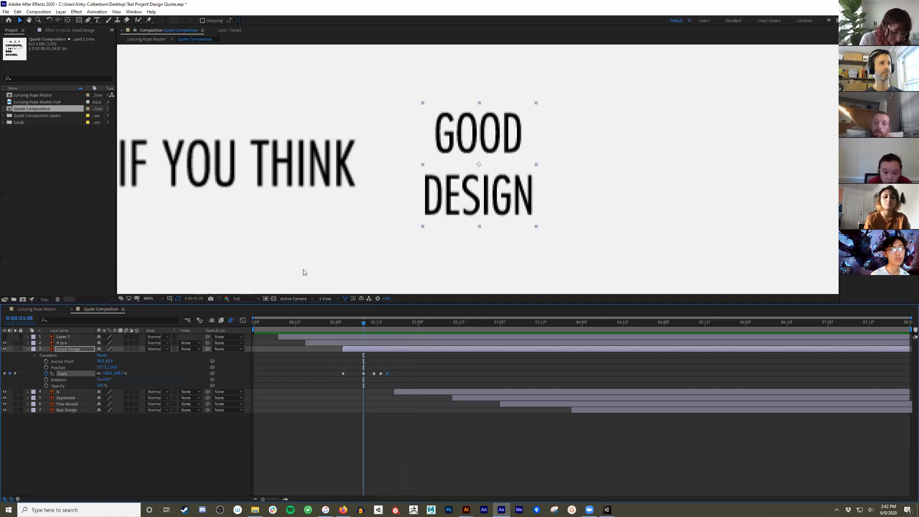
# Step: Set the composition's preview resolution to Half and return the playhead to the first Scale keyframe at 0:00:01:02
pyautogui.click(245, 298)
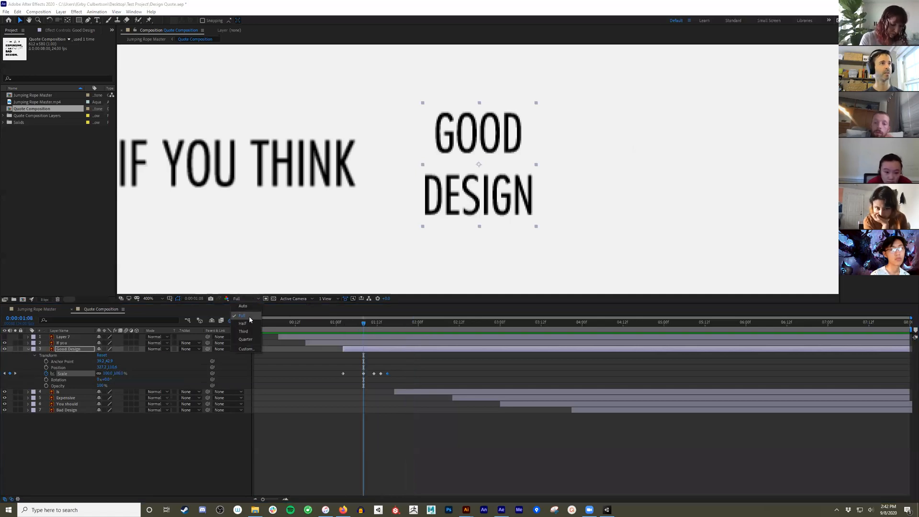
pyautogui.click(242, 324)
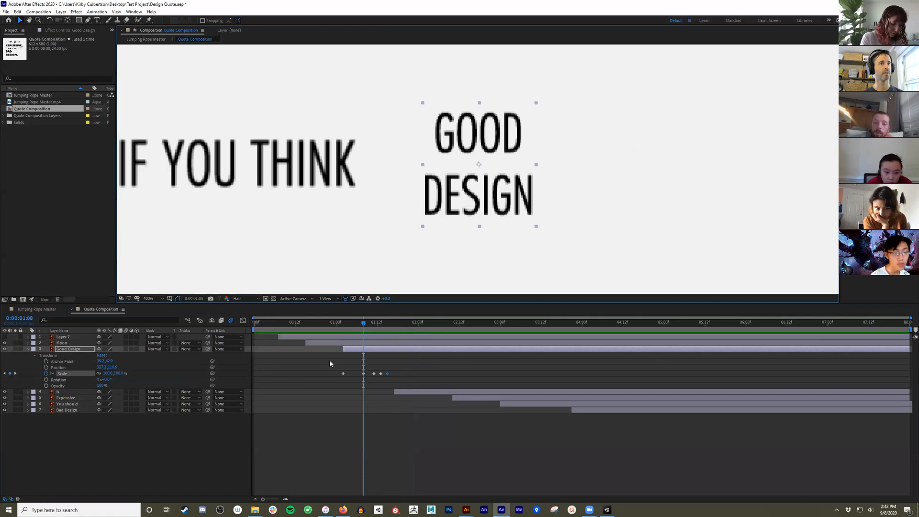
pyautogui.click(344, 325)
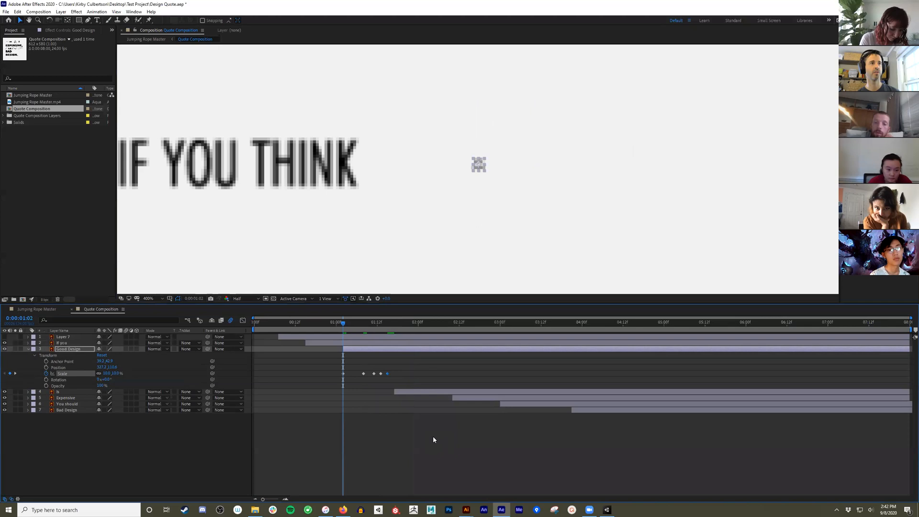
# Step: Step frame by frame through the Good Design scale-up from 0:00:01:02 to 0:00:01:09
pyautogui.press('pagedown')
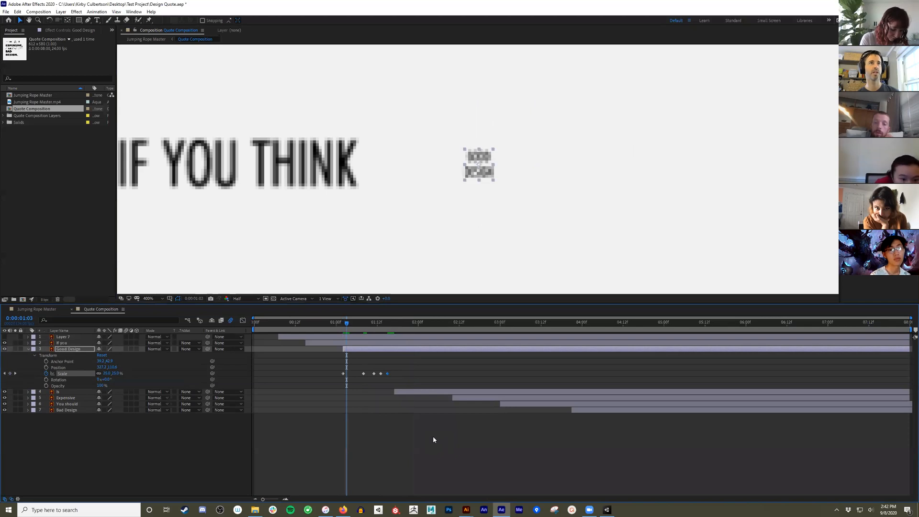
pyautogui.press('pagedown')
pyautogui.press('pagedown')
pyautogui.press('pagedown')
pyautogui.press('pagedown')
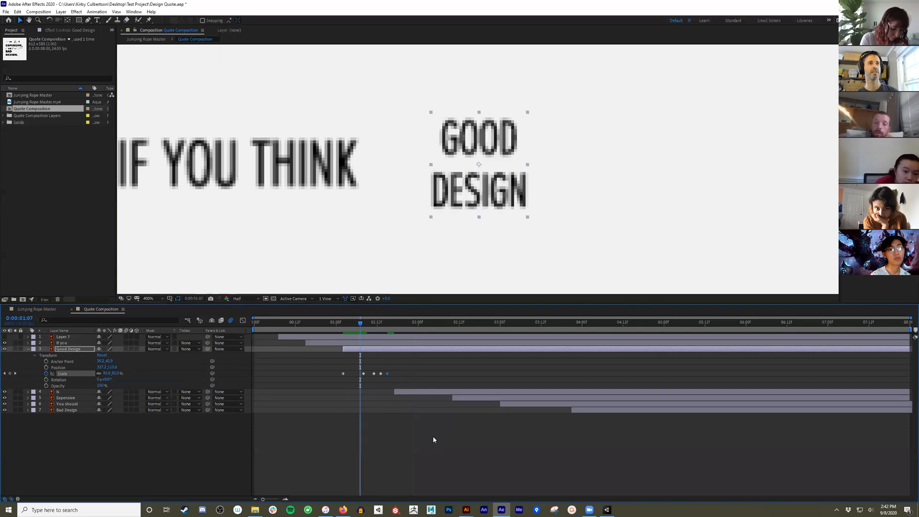
pyautogui.press('pagedown')
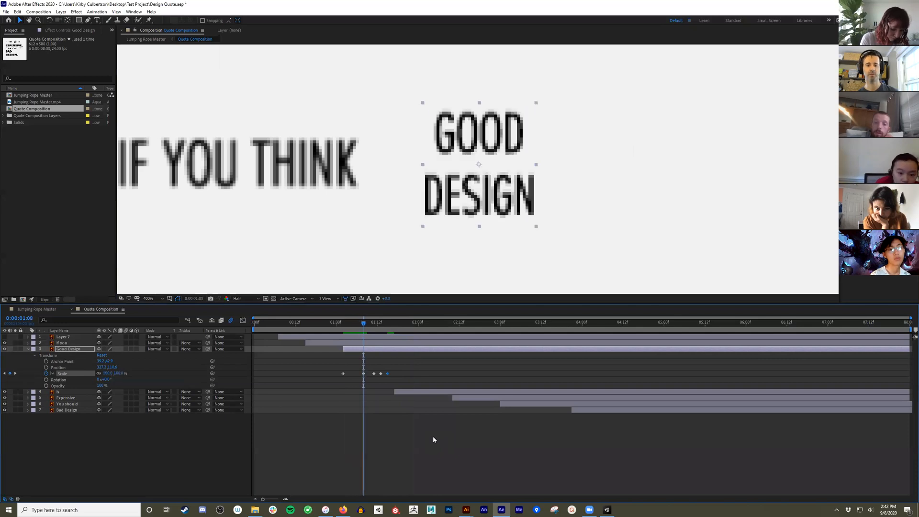
pyautogui.press('pagedown')
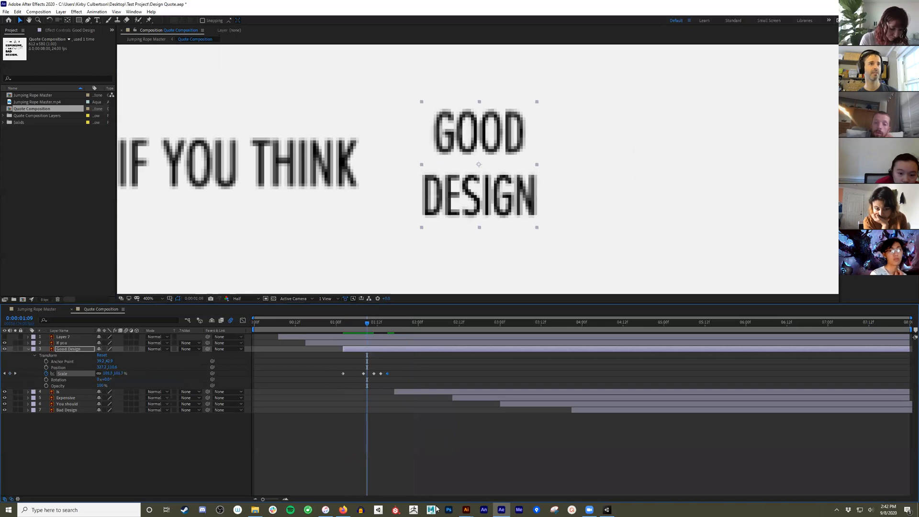
# Step: Delete the Good Design Scale keyframe at 0:00:01:08 and shift the three keyframes after it three frames earlier, starting at 0:00:01:08
pyautogui.press('pageup')
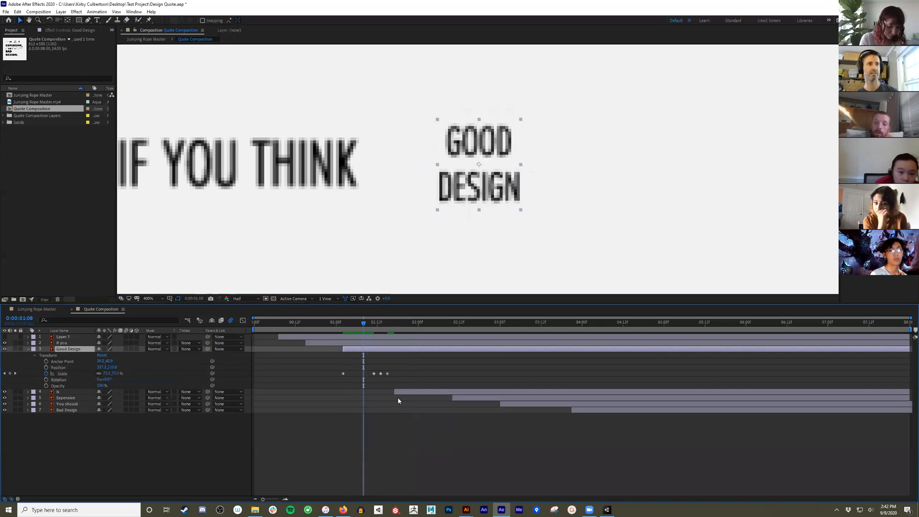
pyautogui.moveTo(391, 383); pyautogui.dragTo(363, 364)
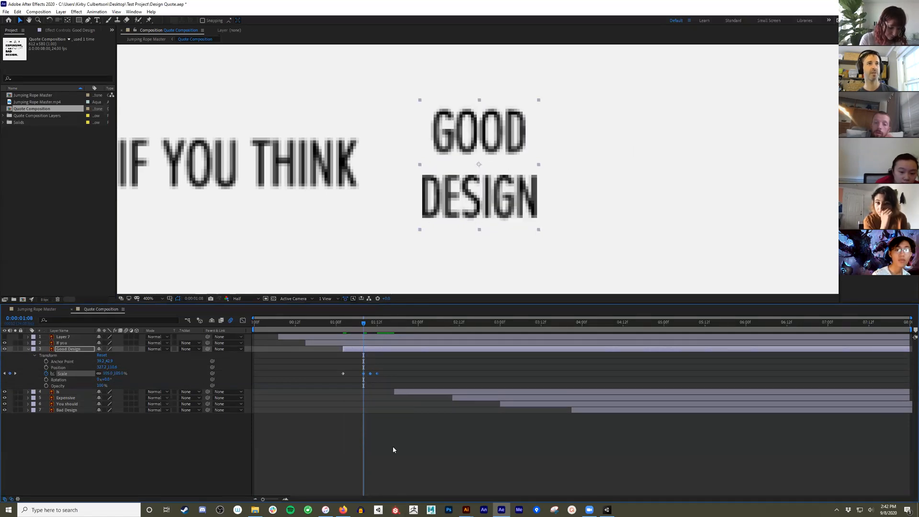
pyautogui.press('k')
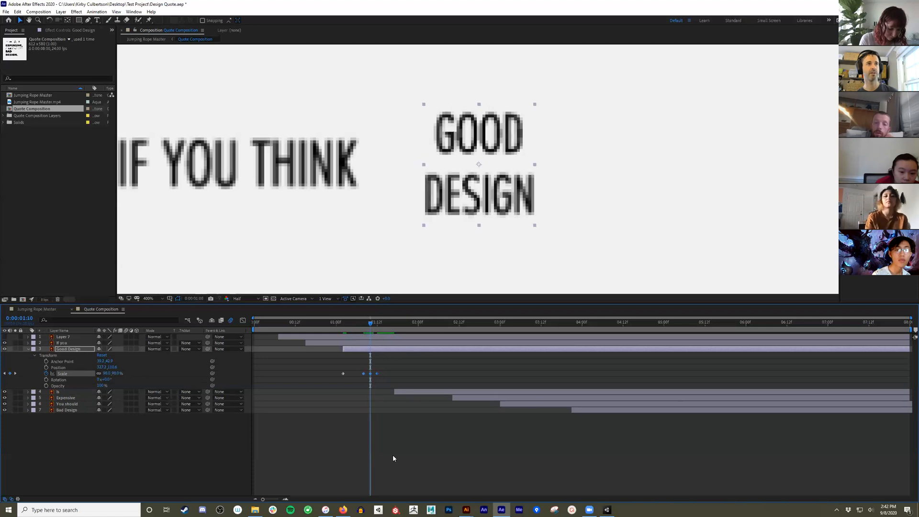
pyautogui.press('k')
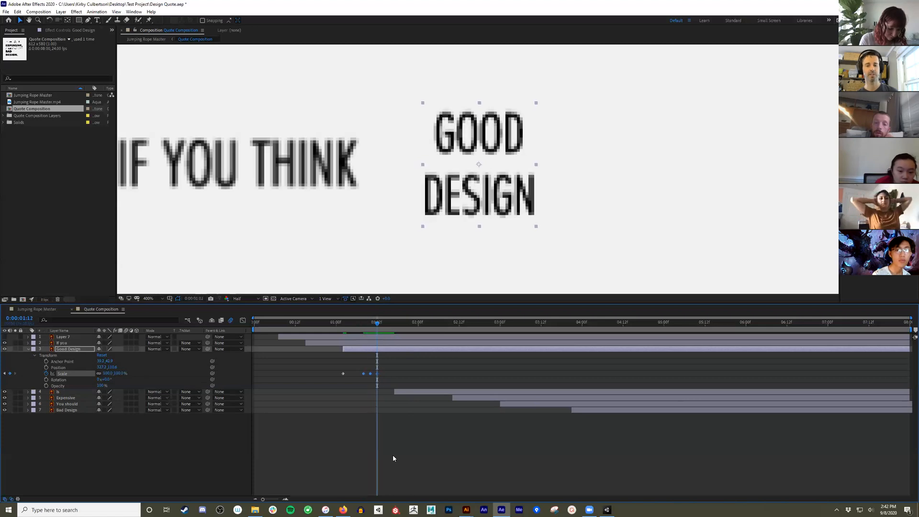
# Step: Step back to 0:00:01:02 and preview the retimed Good Design scale bounce
pyautogui.press('pageup')
pyautogui.press('pageup')
pyautogui.press('pageup')
pyautogui.press('pageup')
pyautogui.press('pageup')
pyautogui.press('pageup')
pyautogui.press('pageup')
pyautogui.press('pageup')
pyautogui.press('pageup')
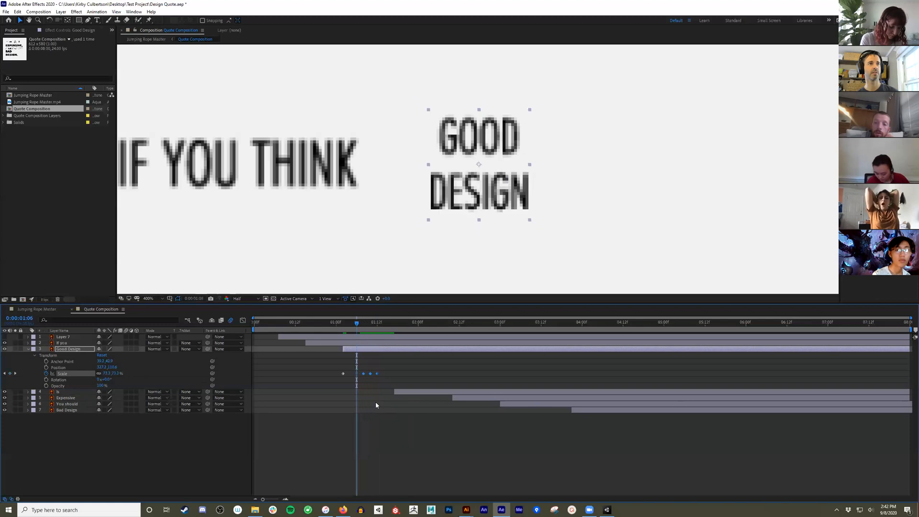
pyautogui.press('space')
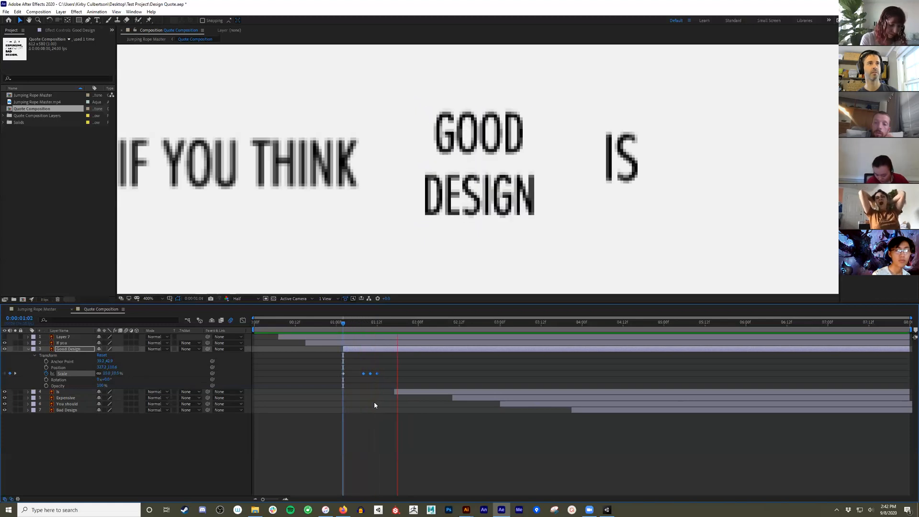
# Step: Replay the Good Design bounce from just before its first Scale keyframe and stop at 0:00:01:21
pyautogui.click(340, 320)
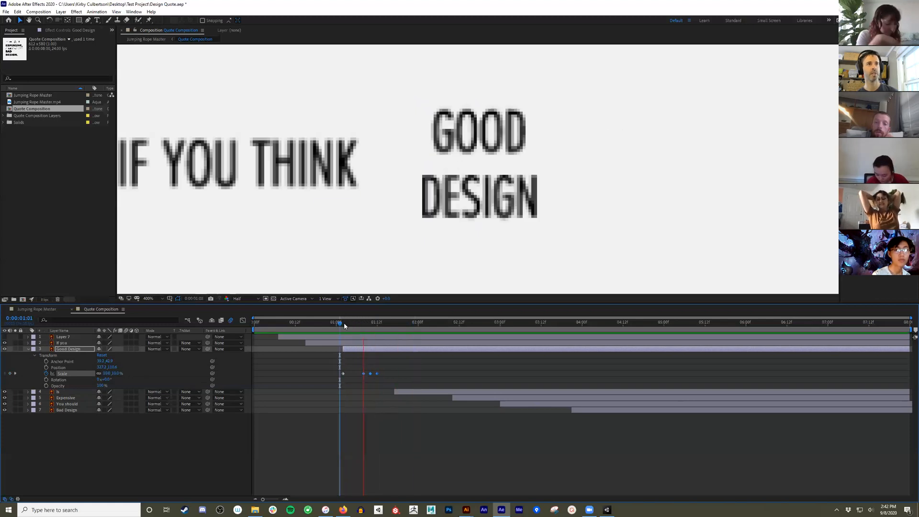
pyautogui.press('space')
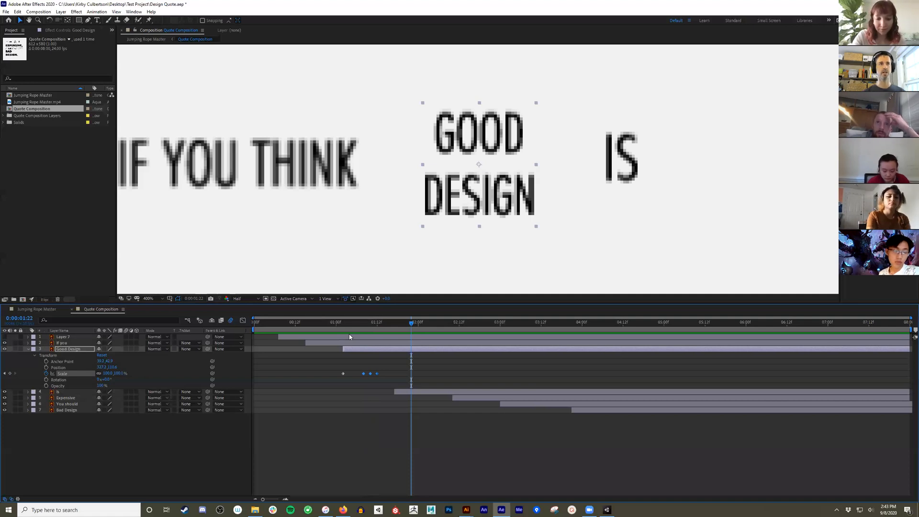
pyautogui.click(338, 325)
pyautogui.press('space')
pyautogui.press('space')
# Step: With the composition viewed at 200%, deselect all layers, play from 0:00:01:22 and stop at 0:00:03:05
pyautogui.scroll(-2, 694, 188)
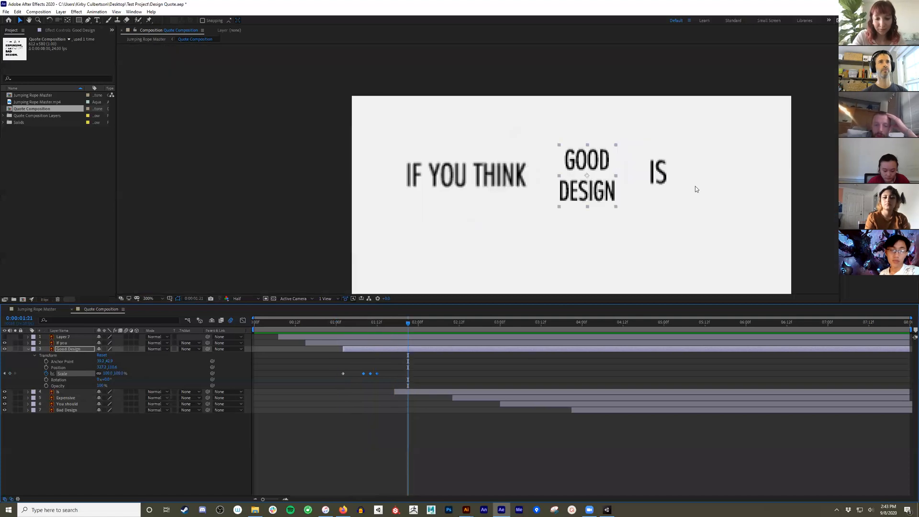
pyautogui.moveTo(688, 215); pyautogui.dragTo(617, 176)
pyautogui.press('v')
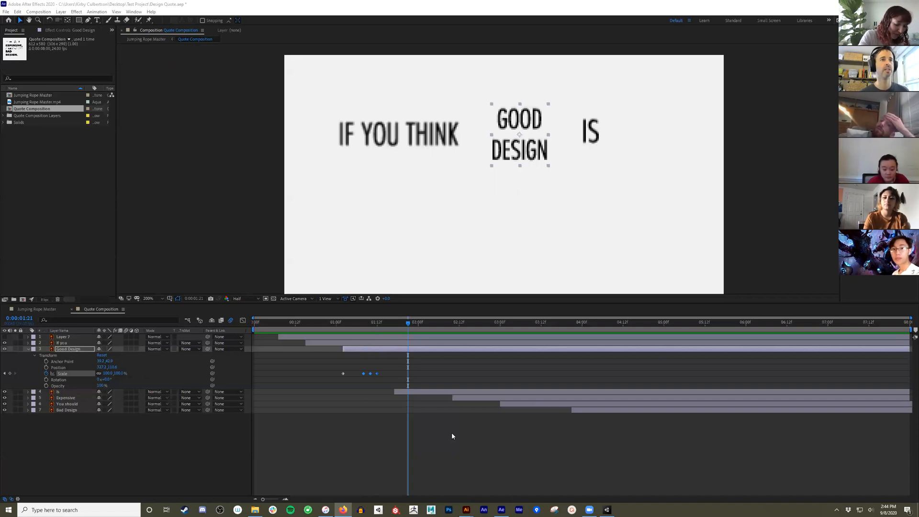
pyautogui.click(451, 433)
pyautogui.click(413, 323)
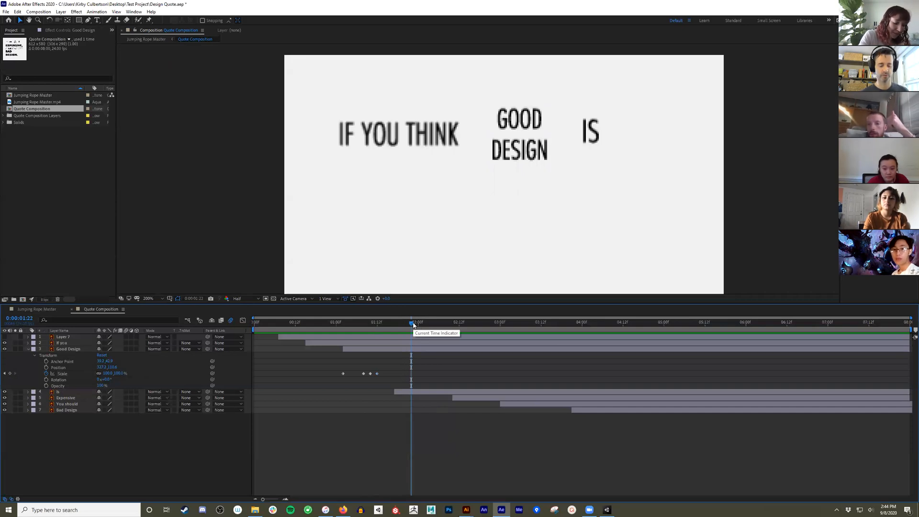
pyautogui.press('pageup')
pyautogui.moveTo(413, 324)
pyautogui.mouseDown()
pyautogui.moveTo(423, 324)
pyautogui.moveTo(413, 324)
pyautogui.mouseUp()
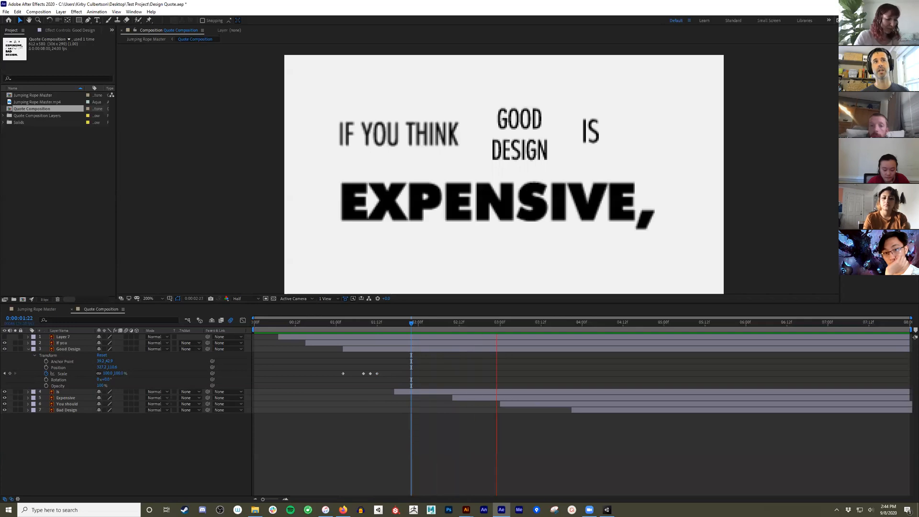
pyautogui.press('space')
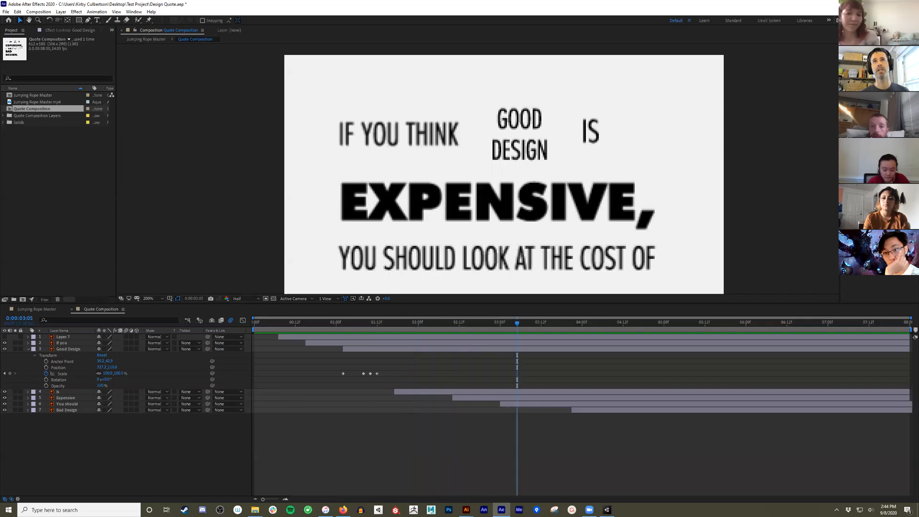
# Step: Advance the playhead one frame at a time from 0:00:03:05 to 0:00:03:13
pyautogui.press('pagedown')
pyautogui.press('pagedown')
pyautogui.press('pagedown')
pyautogui.press('pagedown')
pyautogui.press('pagedown')
pyautogui.press('pagedown')
pyautogui.press('pagedown')
pyautogui.press('pagedown')
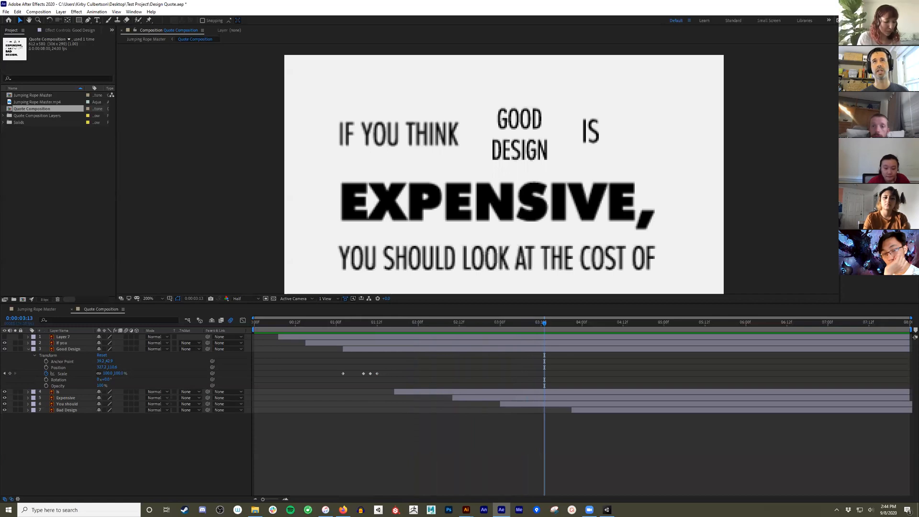
# Step: Jump to the composition's last frame and back to its start, preview it, and scrub the playhead to 0:00:01:13
pyautogui.press('End')
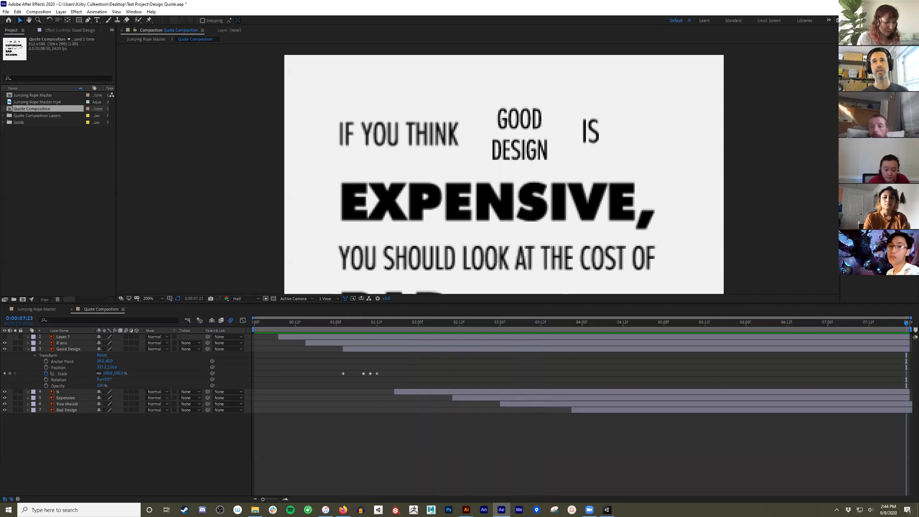
pyautogui.press('Home')
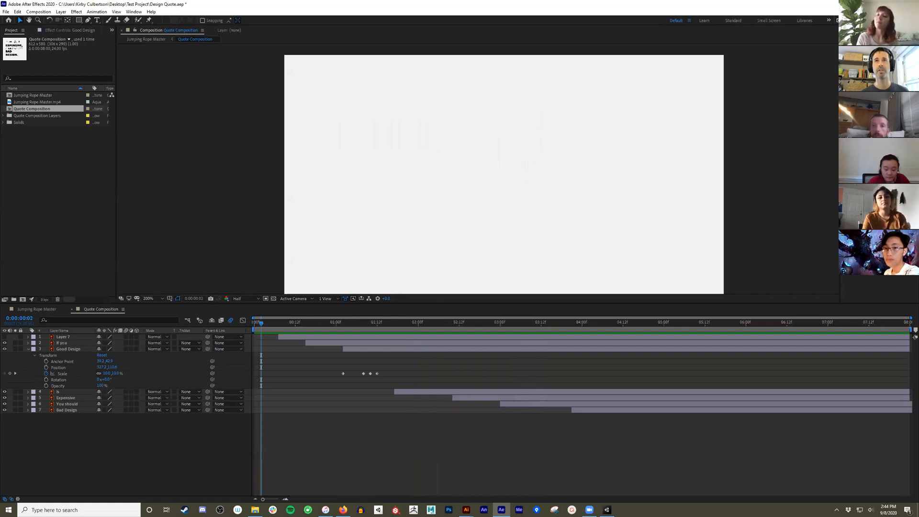
pyautogui.press('space')
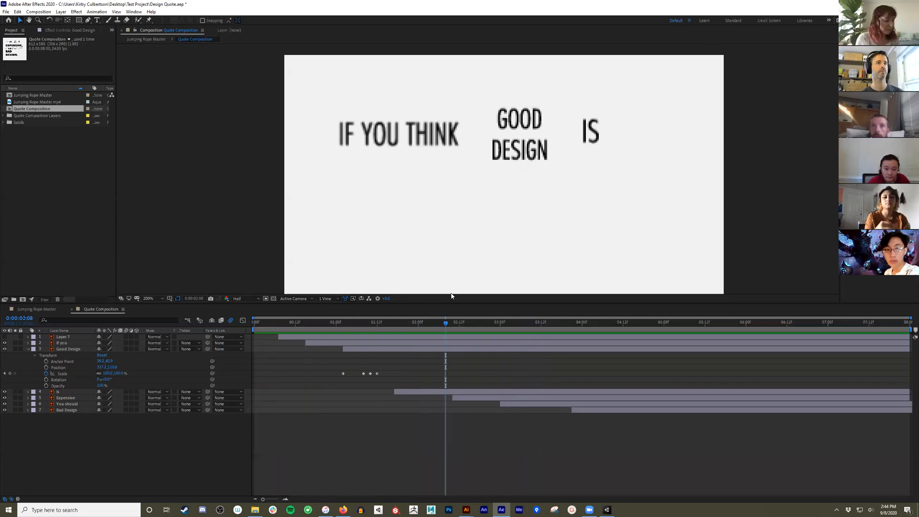
pyautogui.moveTo(340, 321); pyautogui.dragTo(377, 330)
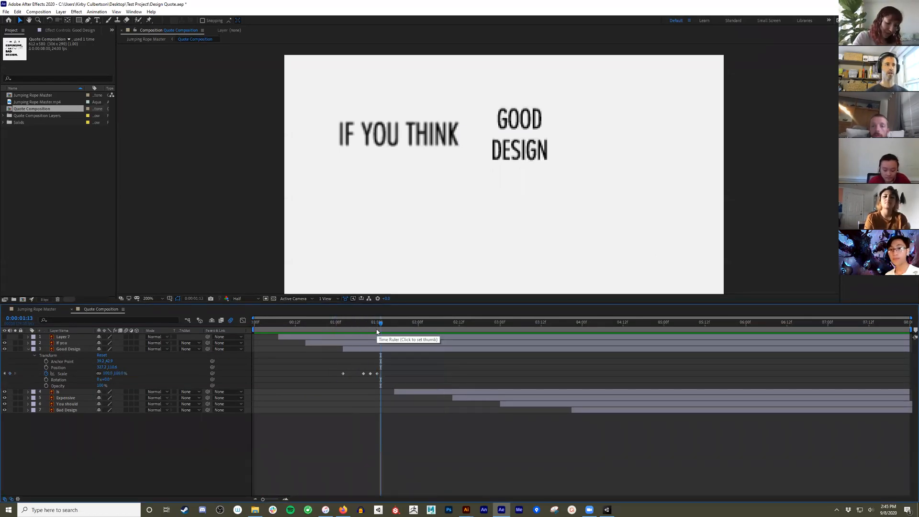